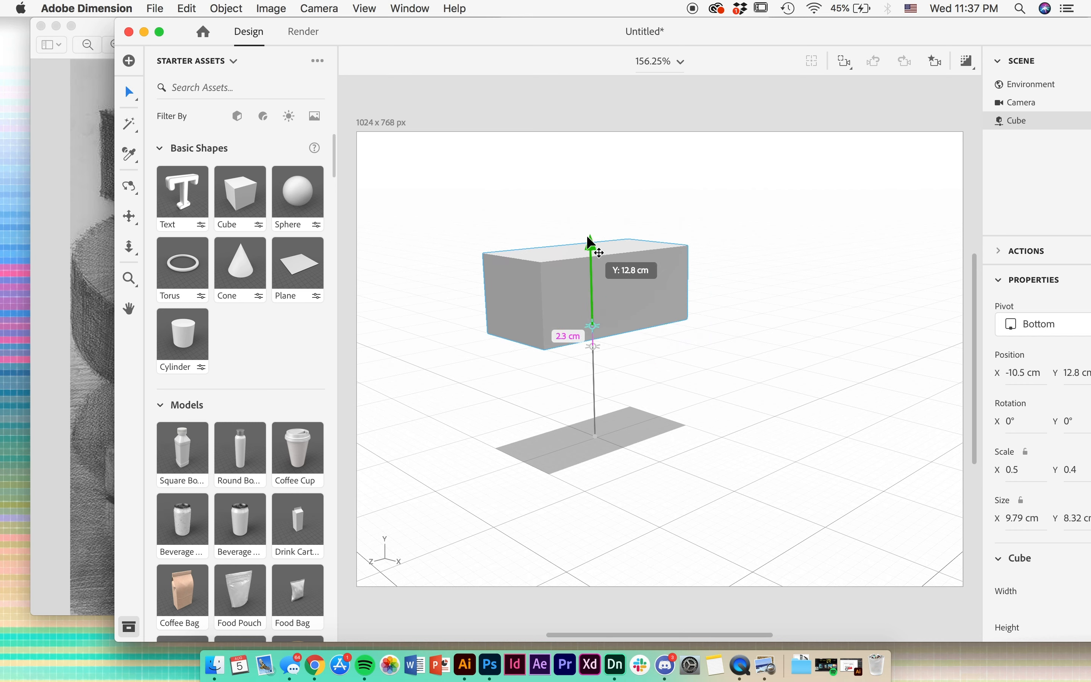
# - Raise the box to Y 14.9 cm and place a duplicate, rotated 90° about Y, below it at X -1.6 cm, Y 3.2 cm
pyautogui.keyDown('alt'); pyautogui.moveTo(547, 265); pyautogui.dragTo(546, 322); pyautogui.keyUp('alt')
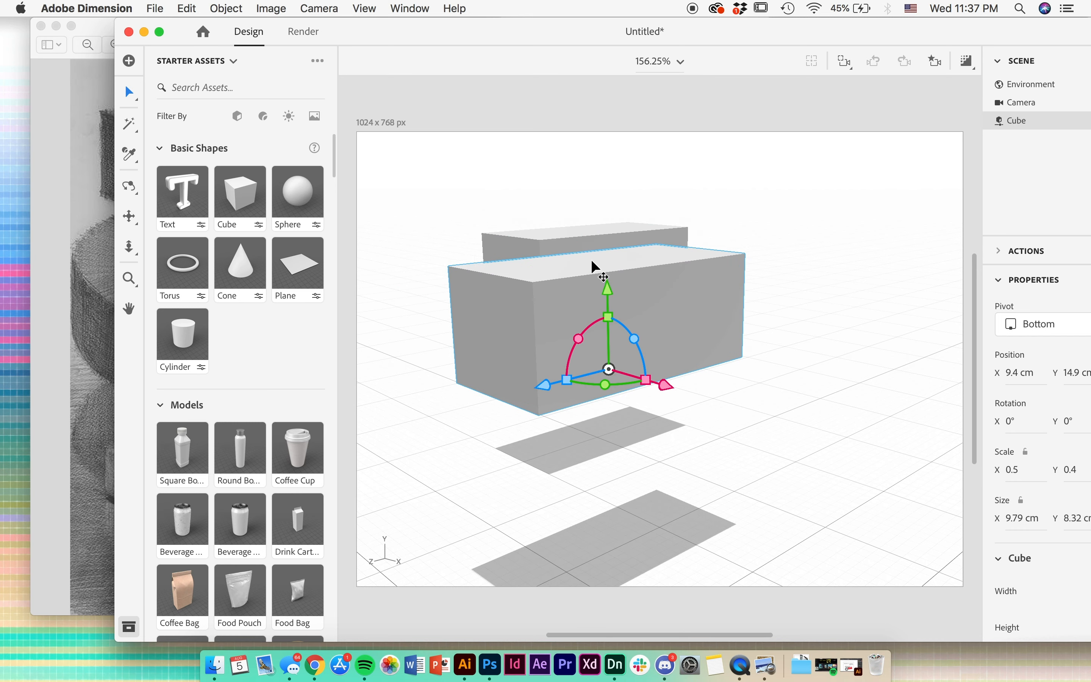
pyautogui.moveTo(609, 300); pyautogui.dragTo(609, 413)
pyautogui.moveTo(667, 492); pyautogui.dragTo(508, 414)
pyautogui.moveTo(400, 441); pyautogui.dragTo(723, 360)
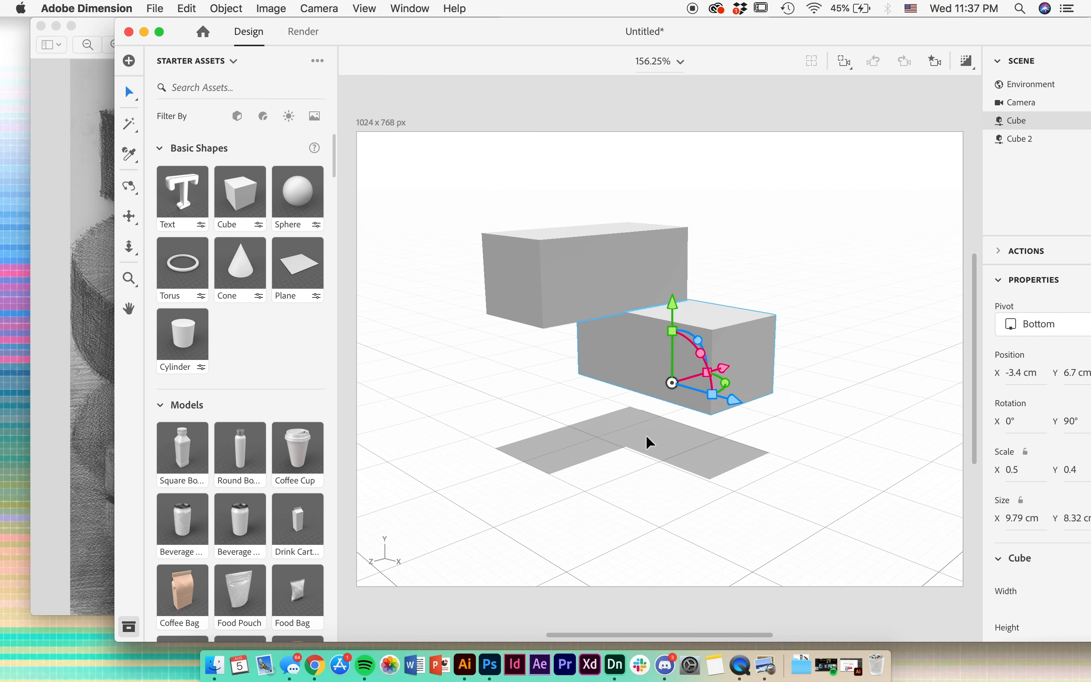
pyautogui.moveTo(672, 322); pyautogui.dragTo(672, 340)
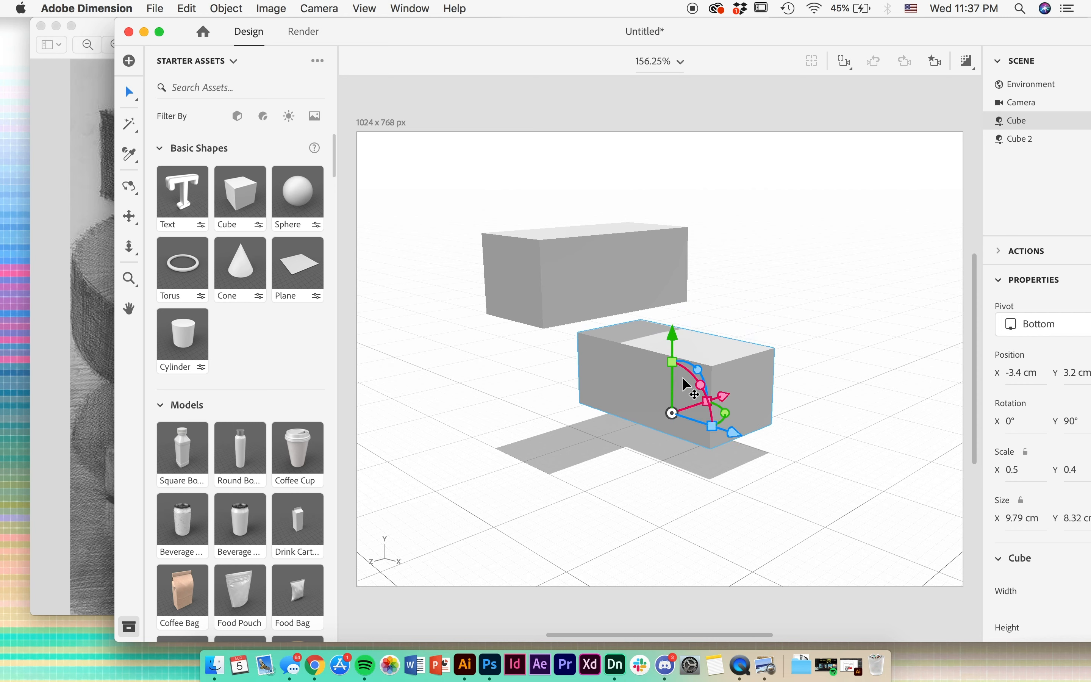
pyautogui.moveTo(730, 435)
pyautogui.mouseDown()
pyautogui.moveTo(757, 452)
pyautogui.moveTo(731, 440)
pyautogui.moveTo(743, 443)
pyautogui.mouseUp()
# - Duplicate the upper box, rotate the copy to X 90° and Y 180°, and position it as the upright connecting both boxes
pyautogui.click(634, 295)
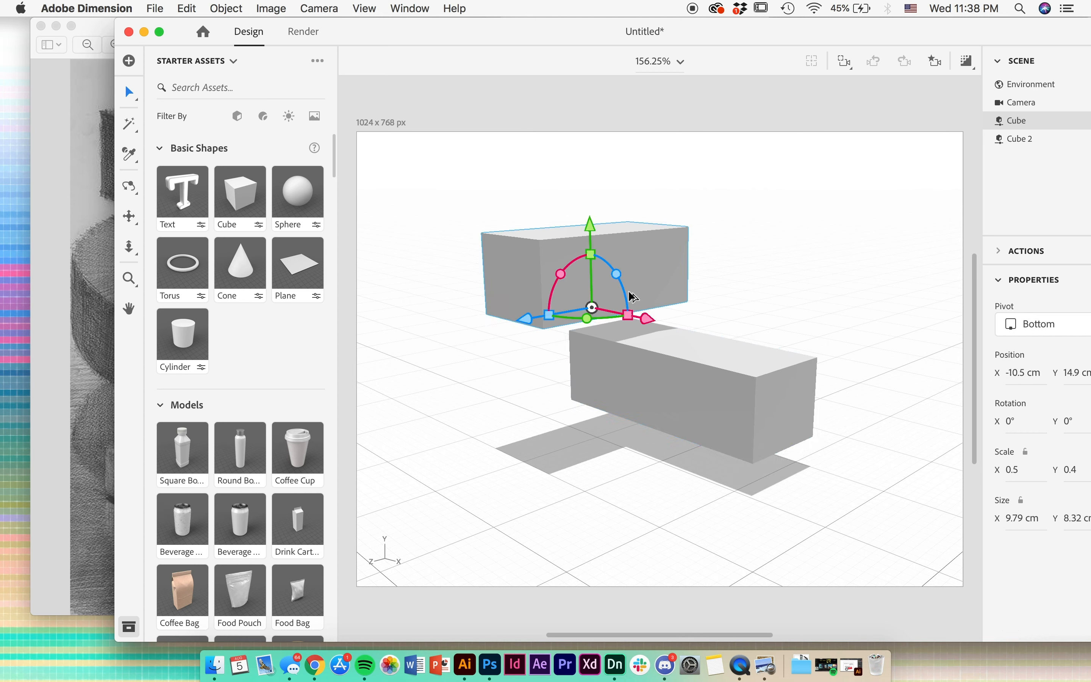
pyautogui.keyDown('alt'); pyautogui.moveTo(642, 286); pyautogui.dragTo(645, 312); pyautogui.keyUp('alt')
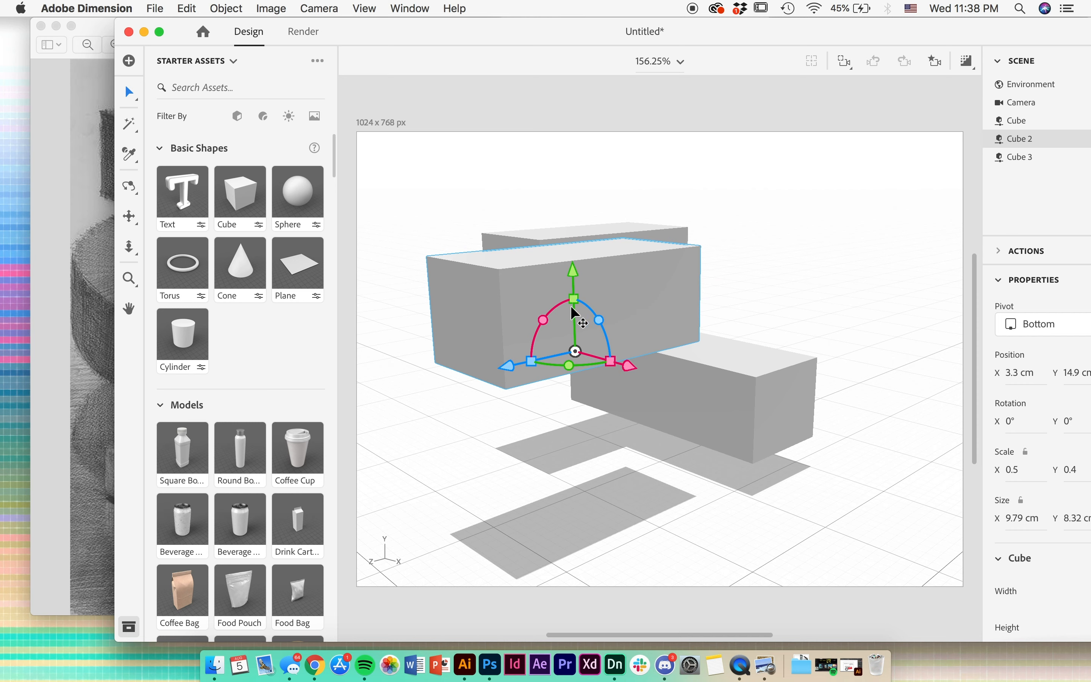
pyautogui.moveTo(554, 321); pyautogui.dragTo(648, 262)
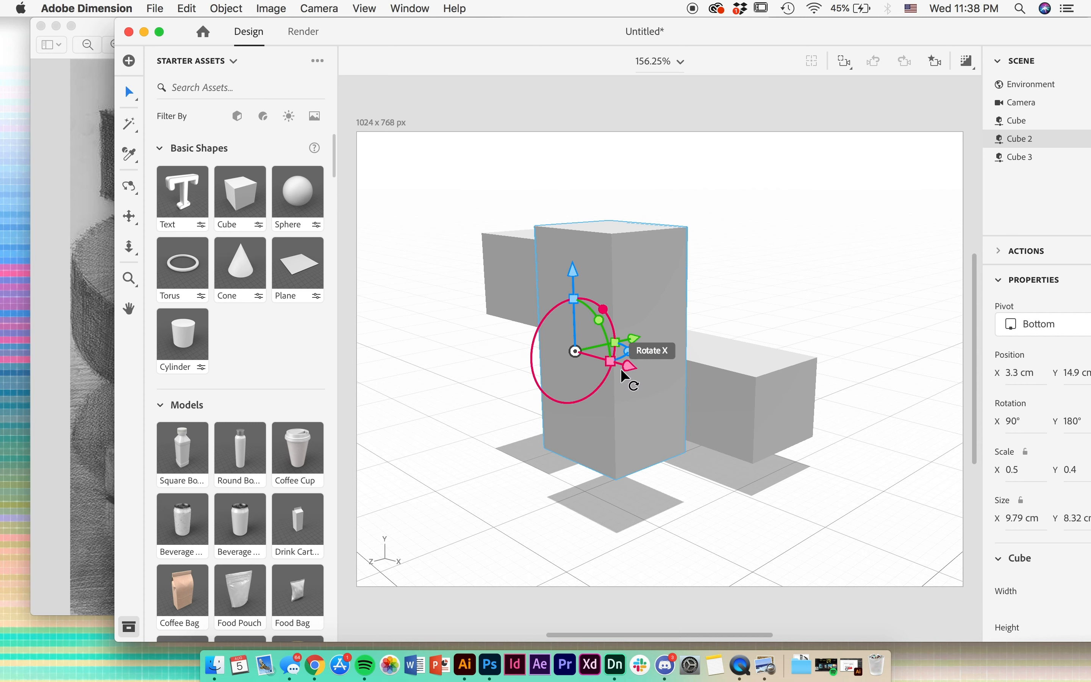
pyautogui.moveTo(627, 369); pyautogui.dragTo(649, 298)
pyautogui.moveTo(596, 247); pyautogui.dragTo(595, 252)
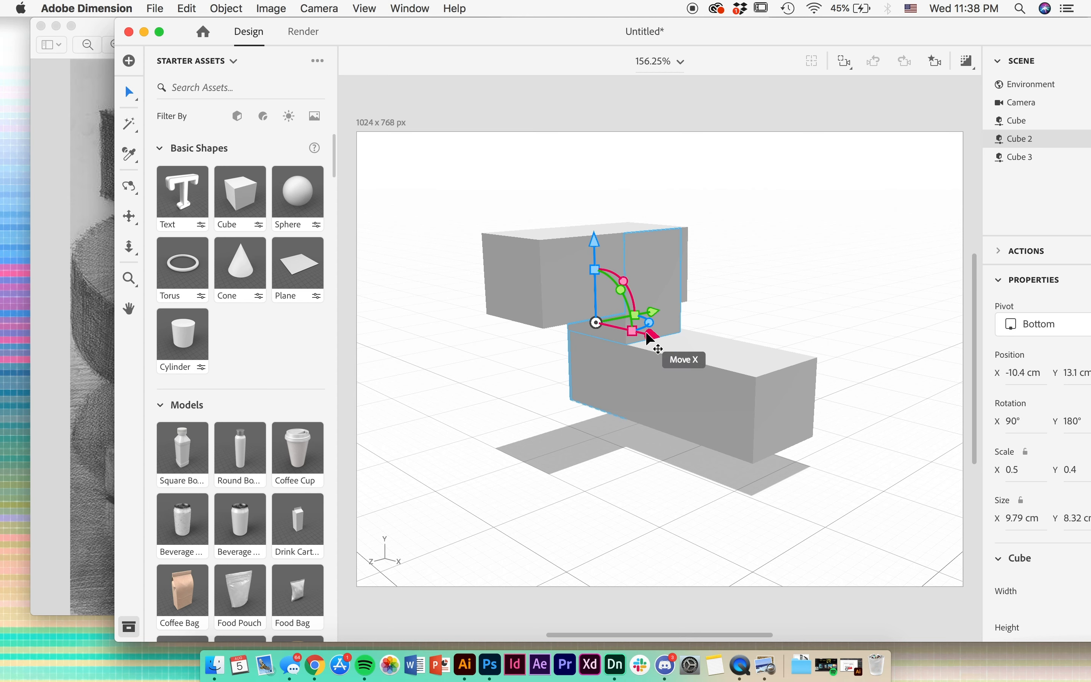
pyautogui.moveTo(653, 314); pyautogui.dragTo(661, 317)
# - Shift the lower box back to Z -6.5 cm so it lines up with the upright box
pyautogui.click(671, 360)
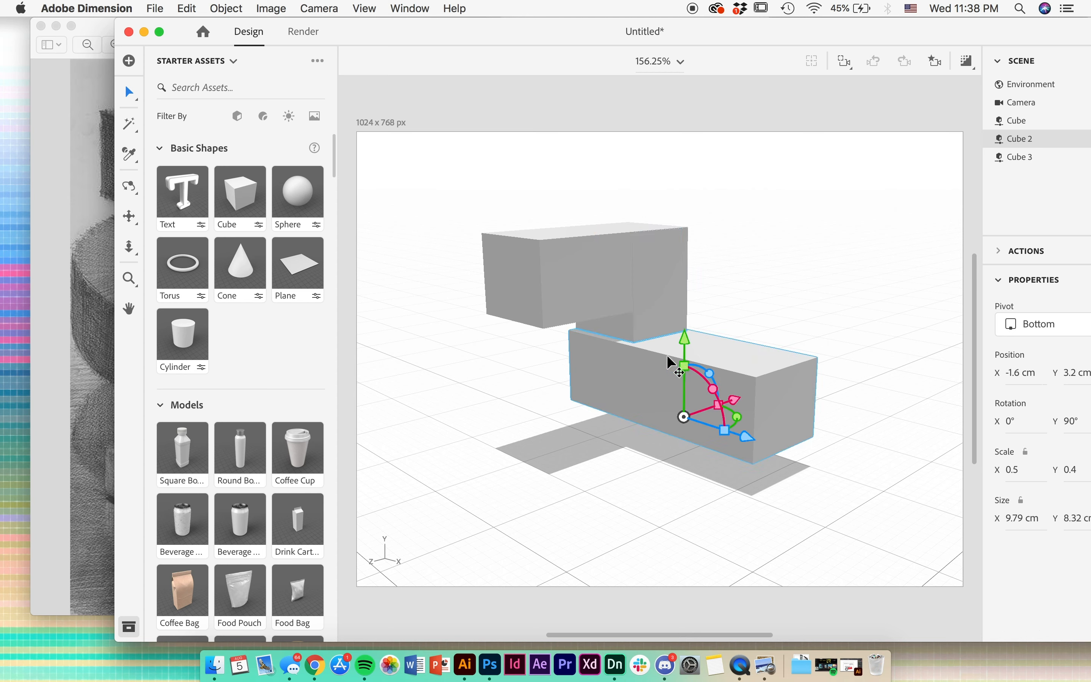
pyautogui.moveTo(735, 403); pyautogui.dragTo(742, 400)
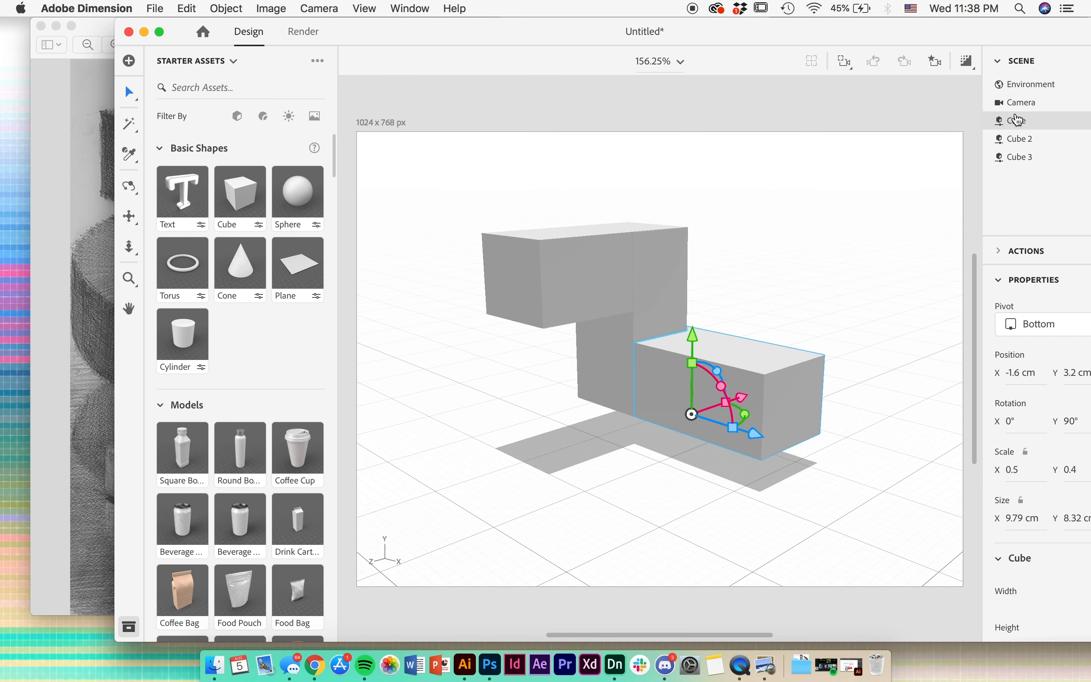
pyautogui.moveTo(967, 43); pyautogui.dragTo(894, 45)
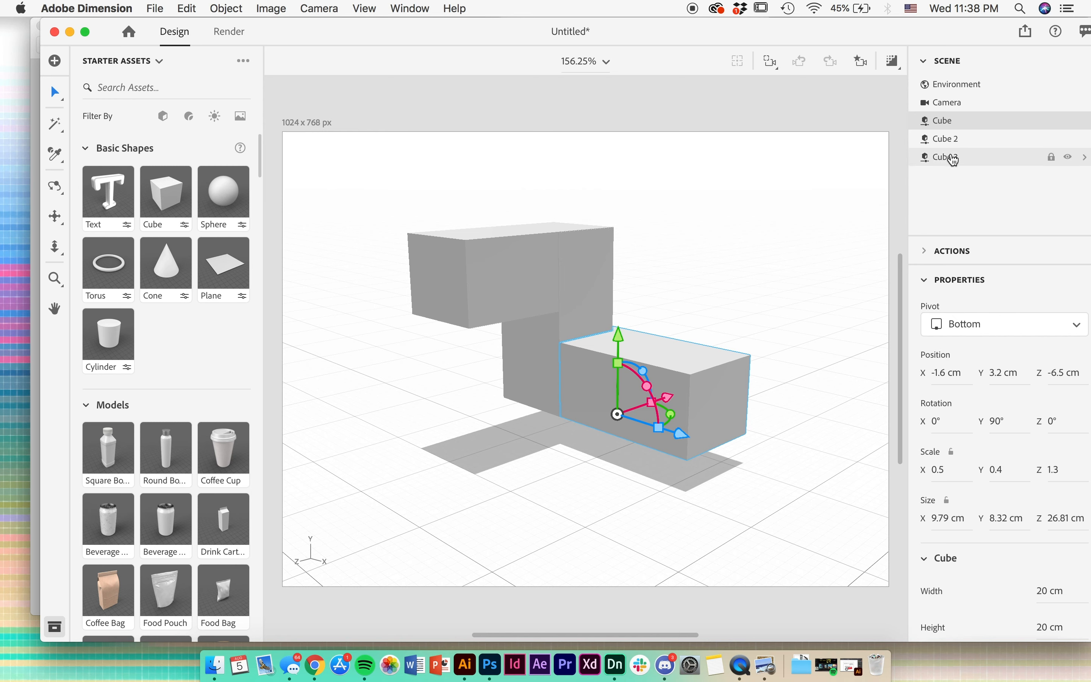
# - Scale the upper box to 25.01 cm in Z and move it outward to Z 2.5 cm
pyautogui.click(501, 296)
pyautogui.press('s')
pyautogui.moveTo(451, 322); pyautogui.dragTo(437, 323)
pyautogui.press('v')
pyautogui.moveTo(453, 321); pyautogui.dragTo(431, 321)
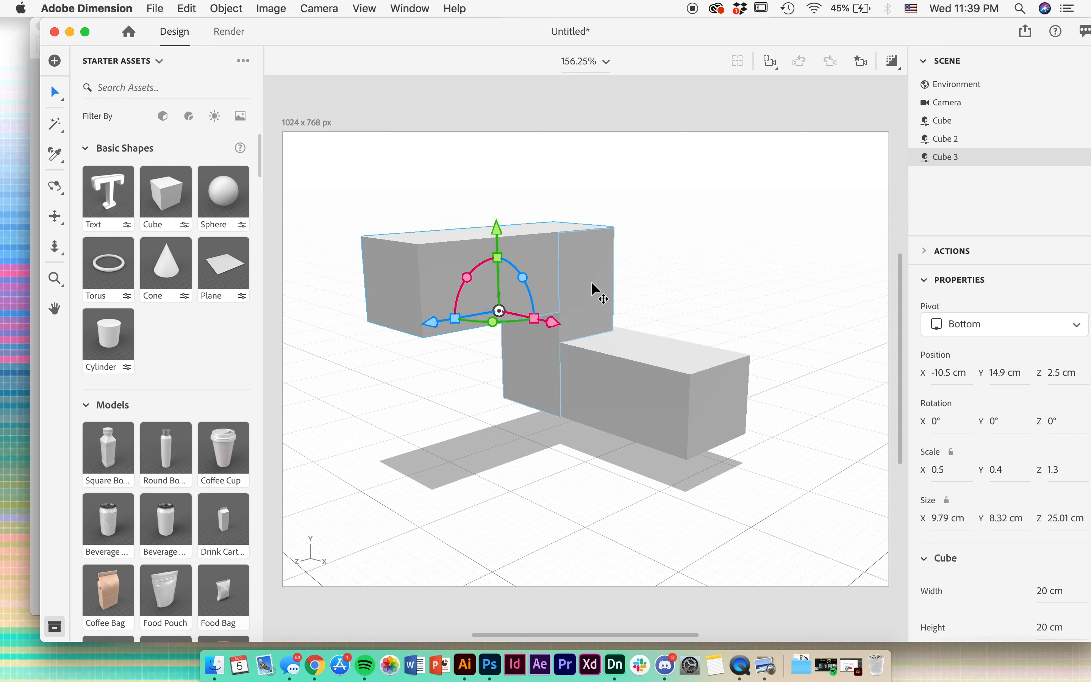
# - Raise all three boxes together to Y 6.9 cm
pyautogui.keyDown('shift'); pyautogui.click(598, 300); pyautogui.keyUp('shift')
pyautogui.keyDown('shift'); pyautogui.click(641, 374); pyautogui.keyUp('shift')
pyautogui.moveTo(563, 363); pyautogui.dragTo(566, 326)
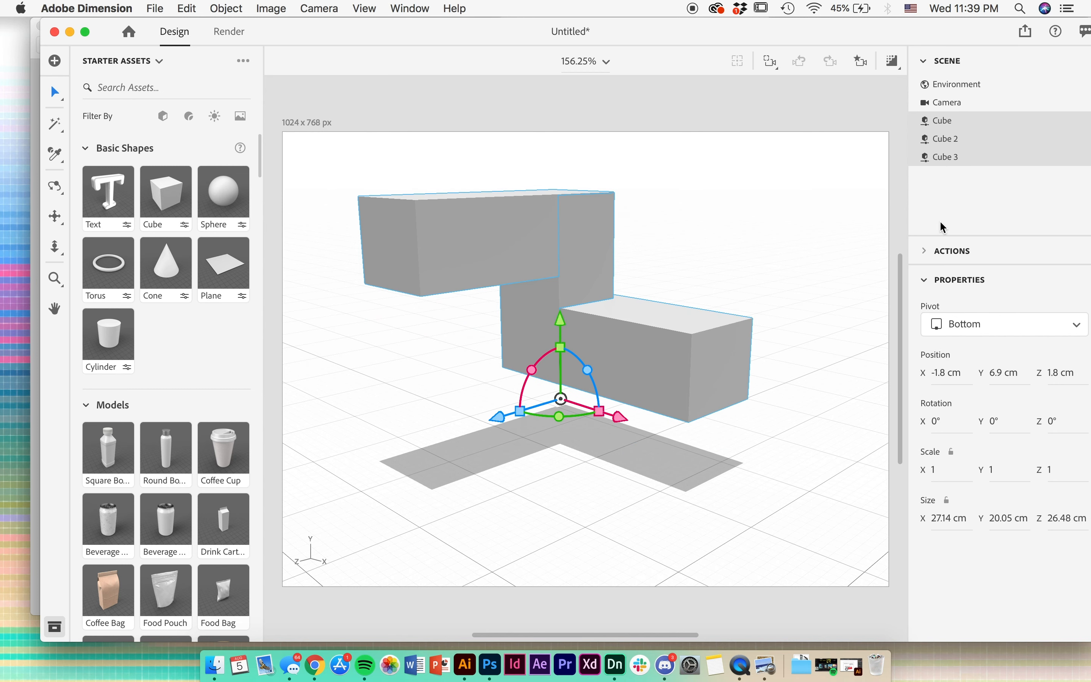
# - Group the three boxes and rename the group Rectangle thingy
pyautogui.press('super+g')
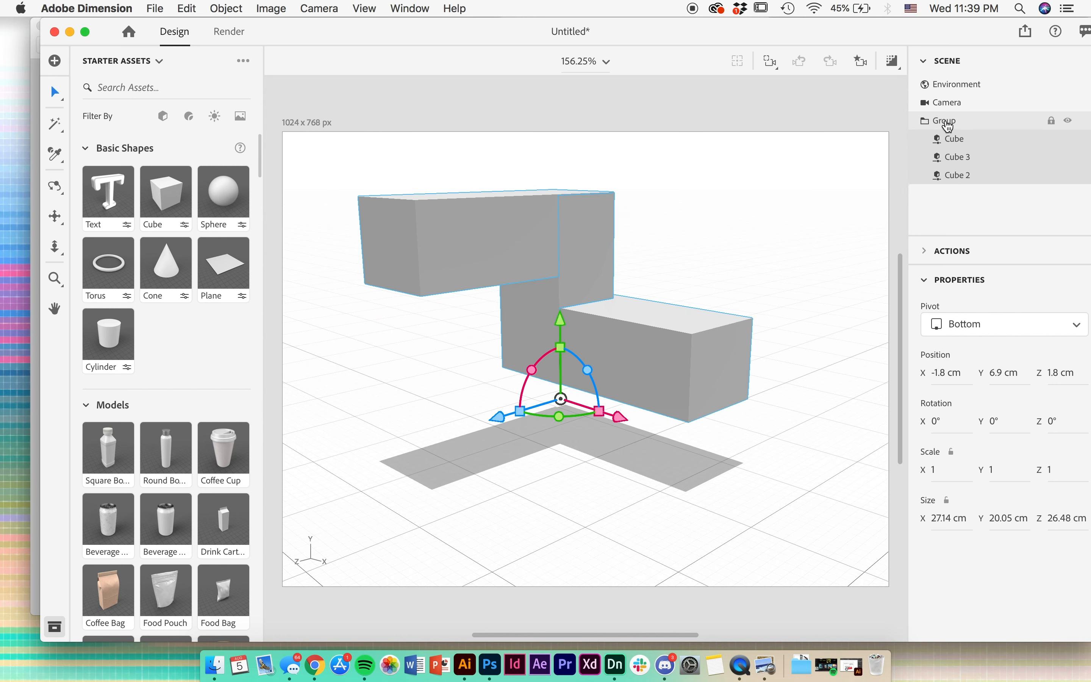
pyautogui.click(932, 122)
pyautogui.doubleClick(946, 122)
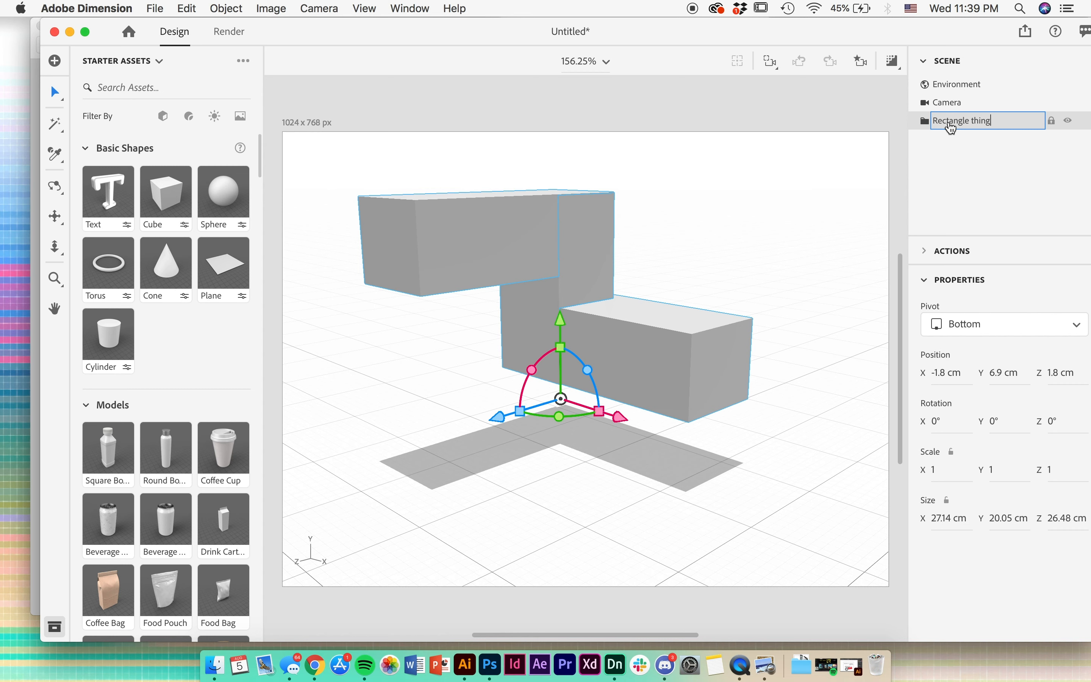
pyautogui.click(761, 200)
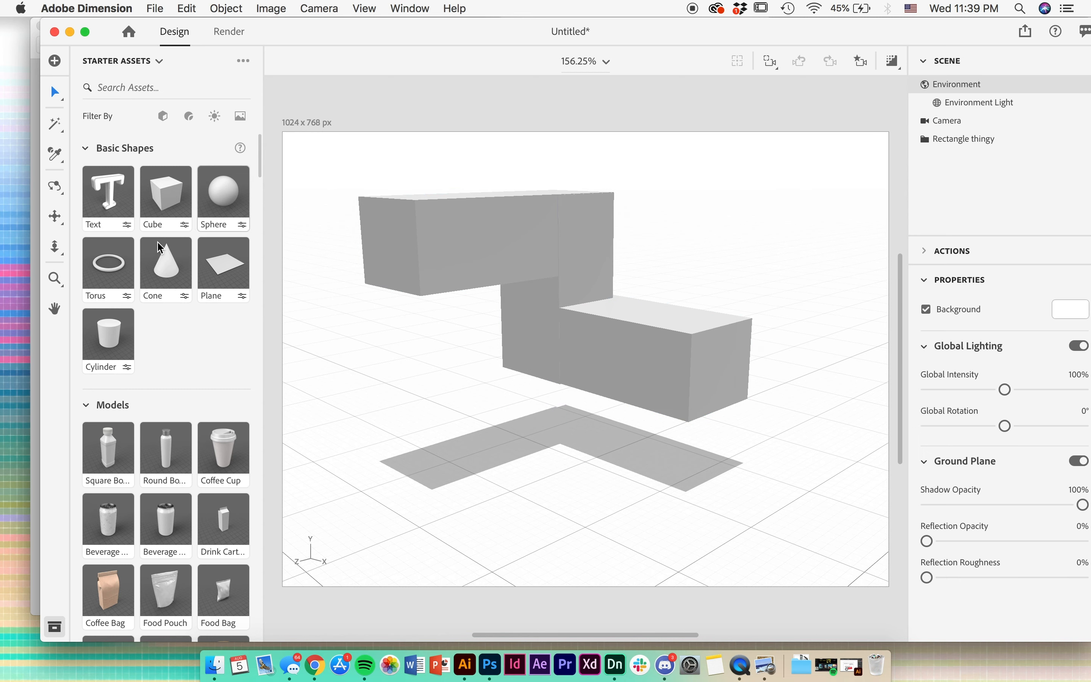
# - Add a torus in front of the box group and raise it to Y 12.4 cm
pyautogui.moveTo(127, 283); pyautogui.dragTo(458, 468)
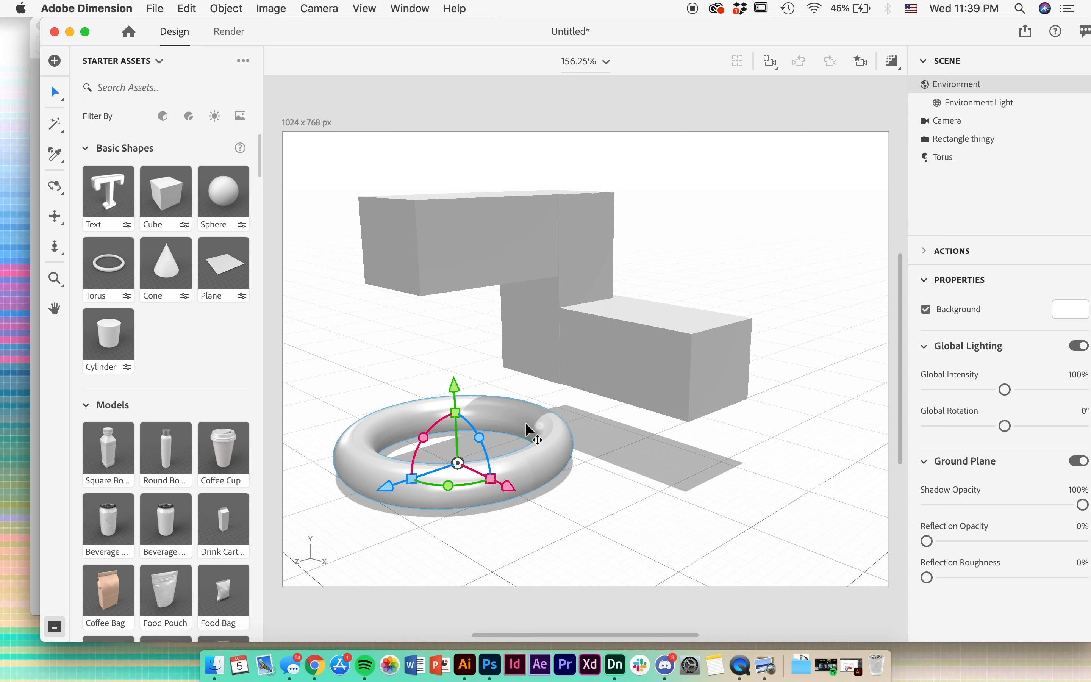
pyautogui.moveTo(461, 392); pyautogui.dragTo(446, 273)
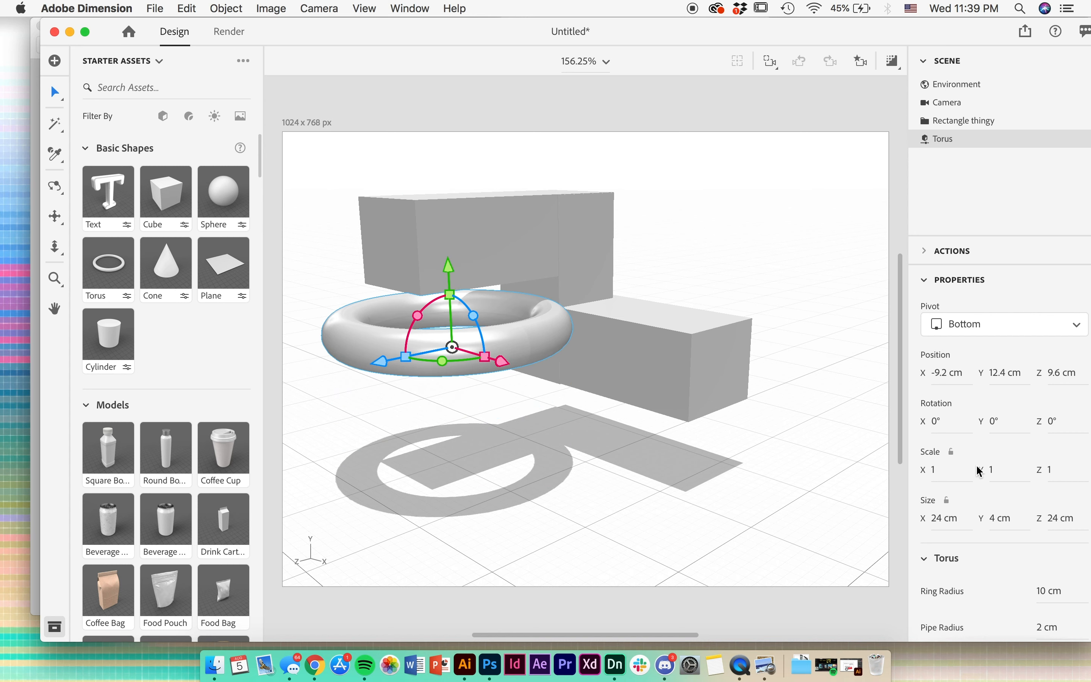
# - Slice the torus by 80° and set its ring radius to 8 cm and pipe radius to 3 cm
pyautogui.scroll(-3, 980, 471)
pyautogui.scroll(-3, 985, 469)
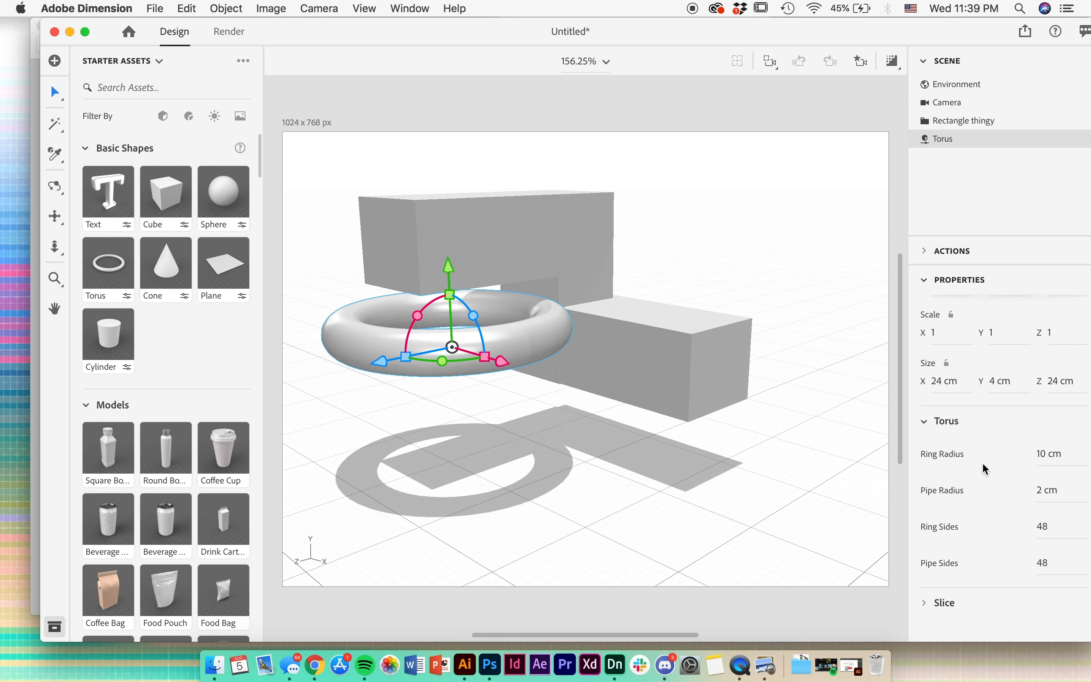
pyautogui.scroll(-2, 1030, 623)
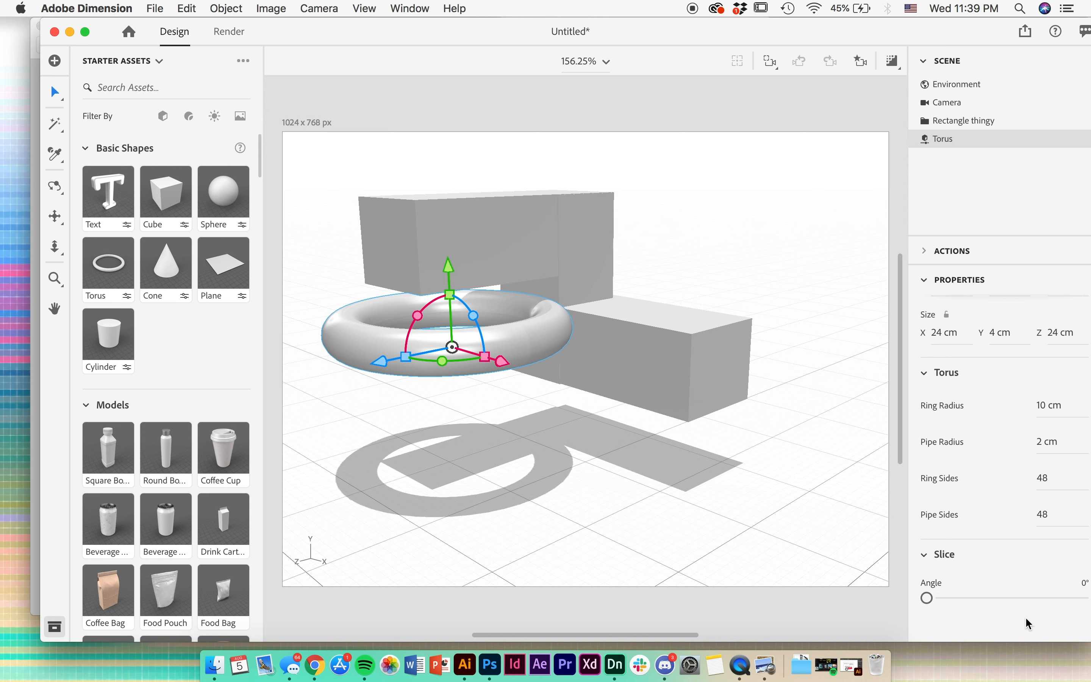
pyautogui.moveTo(940, 604); pyautogui.dragTo(961, 604)
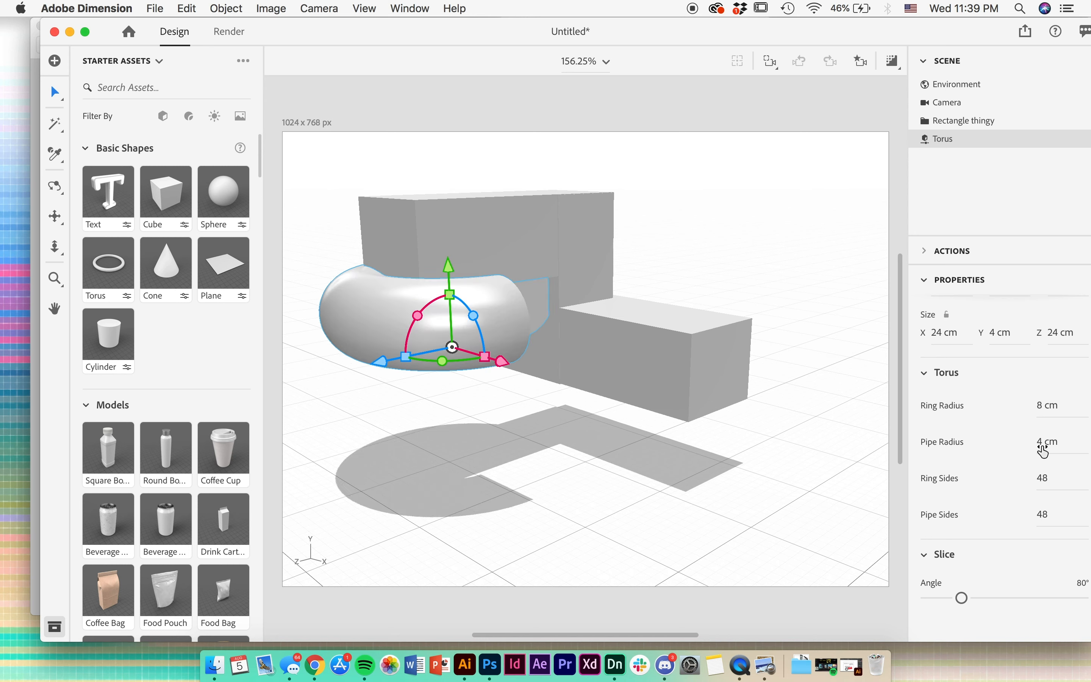
pyautogui.press('Return')
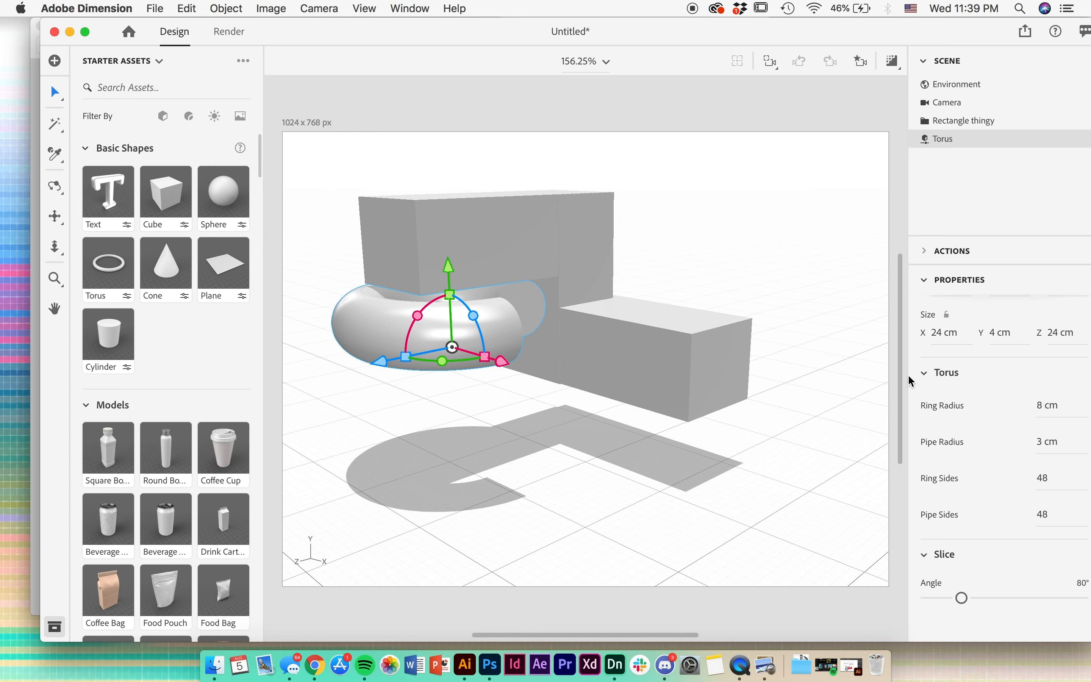
# - Lower the torus to Y 9.1 cm, beneath the overhanging box
pyautogui.moveTo(449, 271); pyautogui.dragTo(448, 308)
pyautogui.press('2')
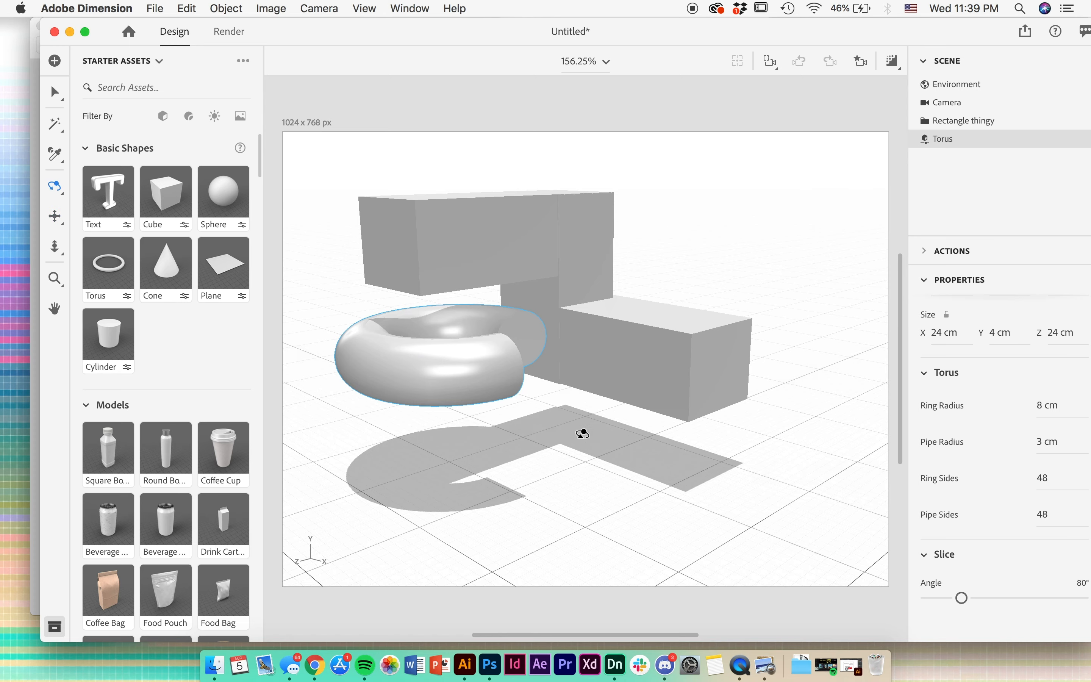
pyautogui.moveTo(586, 433)
pyautogui.mouseDown()
pyautogui.moveTo(572, 514)
pyautogui.moveTo(397, 458)
pyautogui.moveTo(441, 290)
pyautogui.moveTo(630, 397)
pyautogui.moveTo(557, 470)
pyautogui.moveTo(341, 374)
pyautogui.moveTo(490, 414)
pyautogui.moveTo(613, 429)
pyautogui.moveTo(564, 449)
pyautogui.moveTo(512, 434)
pyautogui.moveTo(540, 450)
pyautogui.moveTo(583, 443)
pyautogui.mouseUp()
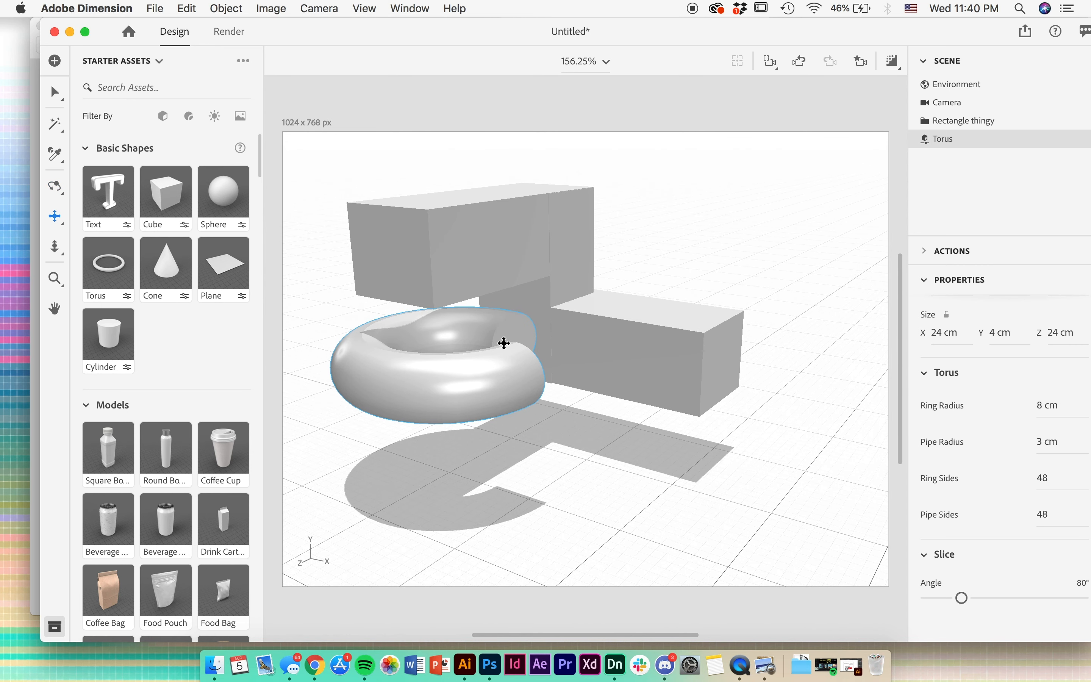
pyautogui.moveTo(498, 339); pyautogui.dragTo(498, 344)
pyautogui.press('2')
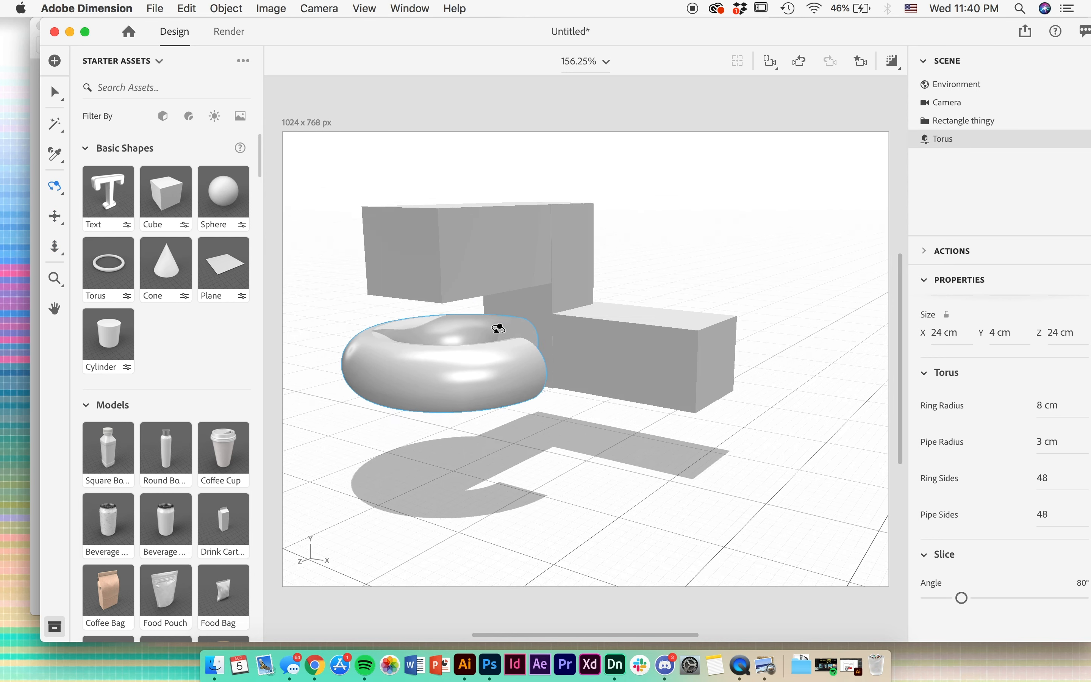
pyautogui.click(109, 264)
pyautogui.press('v')
pyautogui.press('super+z')
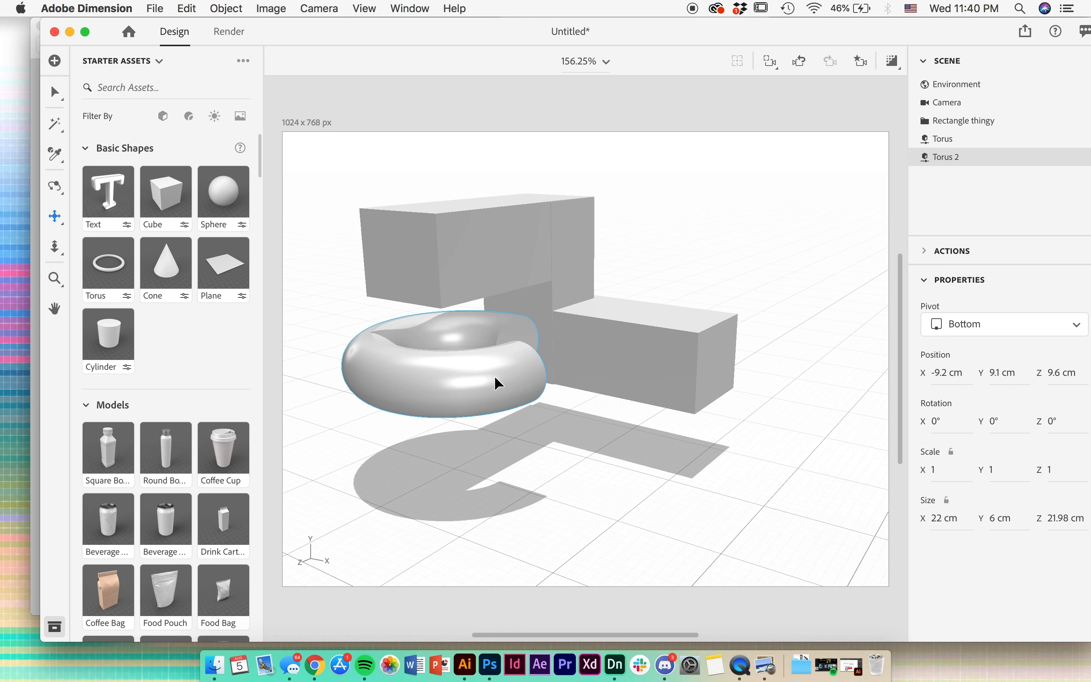
# - Move the torus across the ground plane to X -7.5 cm, Z 10.5 cm
pyautogui.moveTo(523, 403); pyautogui.dragTo(539, 419)
pyautogui.moveTo(420, 419); pyautogui.dragTo(411, 423)
# - Set the torus's ring radius to 9 cm and rotate it 8° about Y
pyautogui.scroll(-2, 1018, 547)
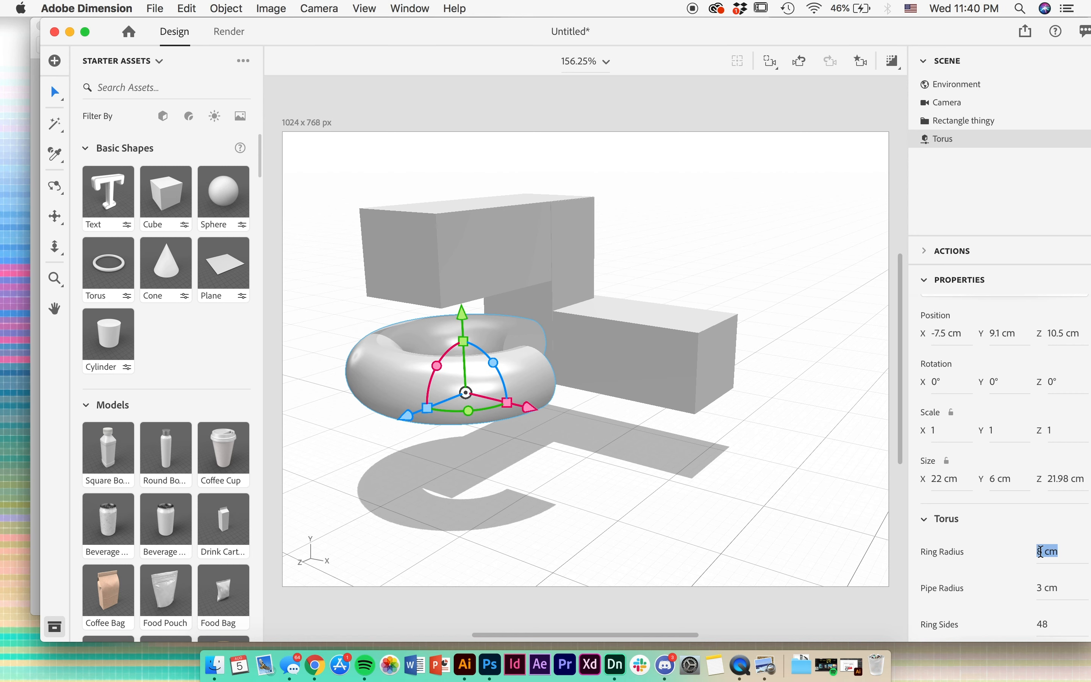
pyautogui.moveTo(1041, 553); pyautogui.dragTo(1042, 553)
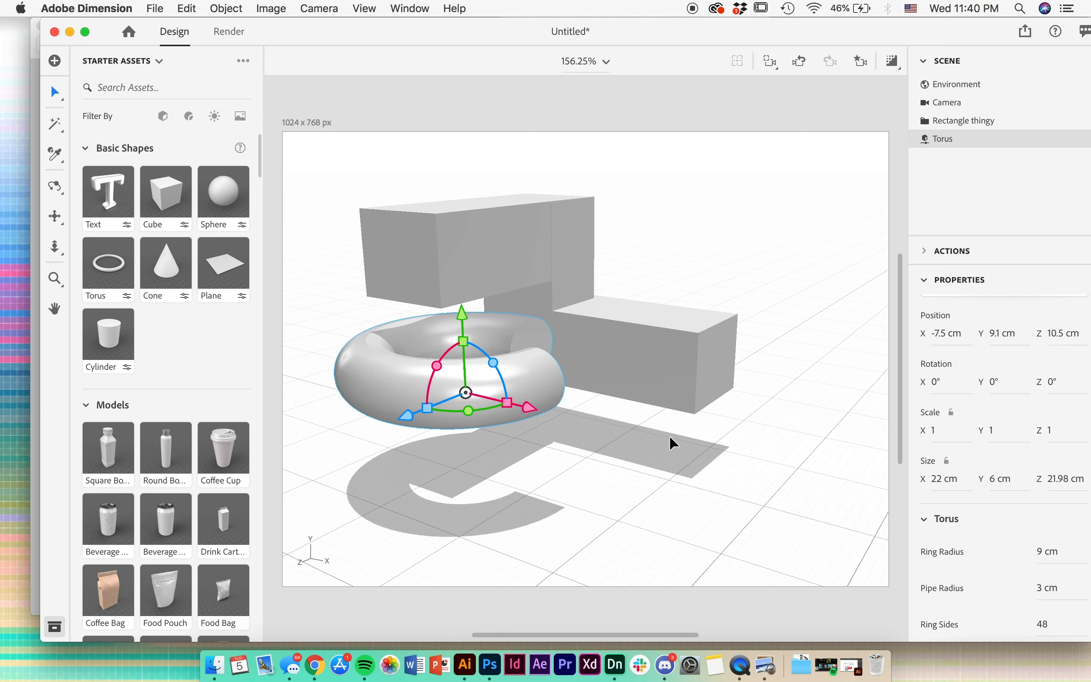
pyautogui.moveTo(468, 411); pyautogui.dragTo(466, 412)
pyautogui.press('2')
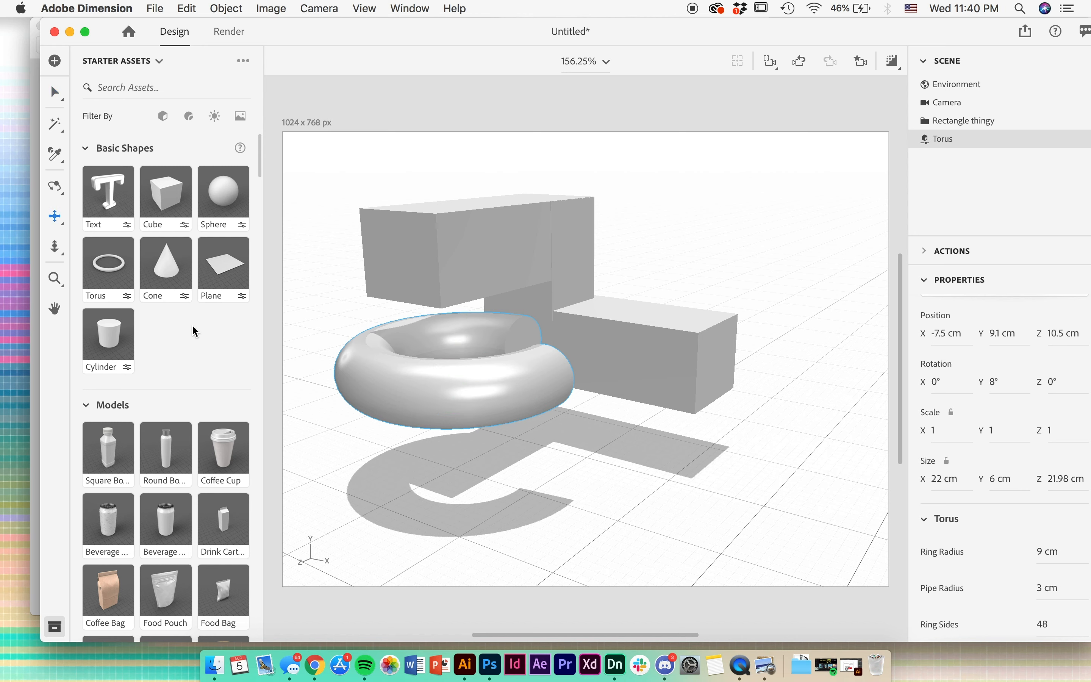
# - Try adding a cone to the scene, and undo it
pyautogui.click(151, 259)
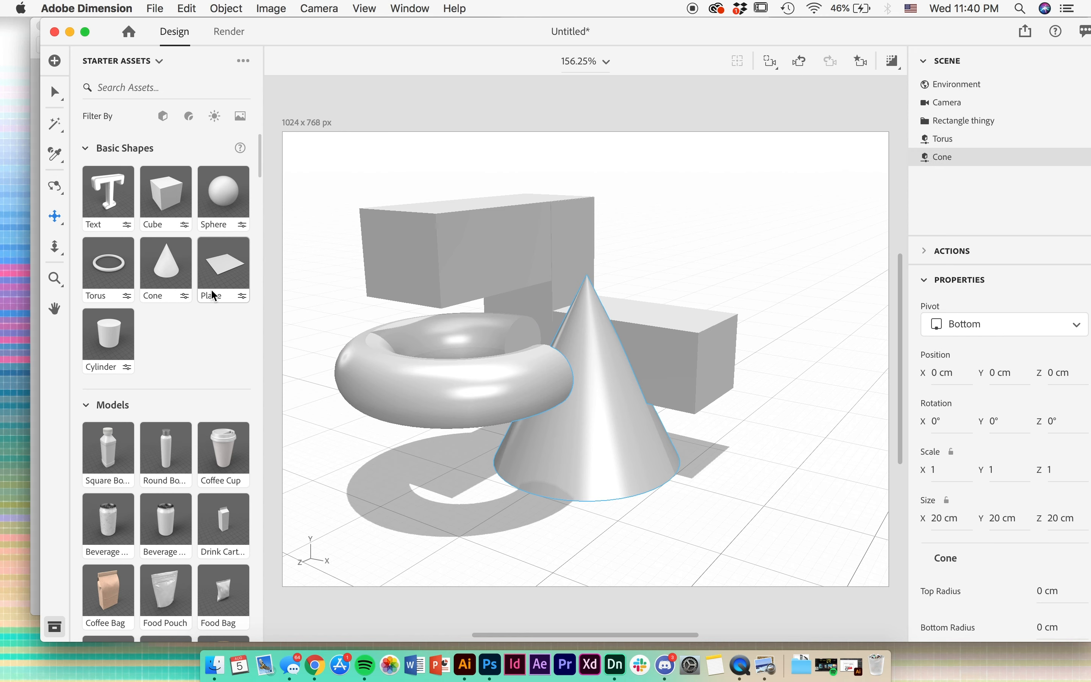
pyautogui.press('super+z')
# - Add a Prism from the starter models to the scene
pyautogui.scroll(-10, 219, 377)
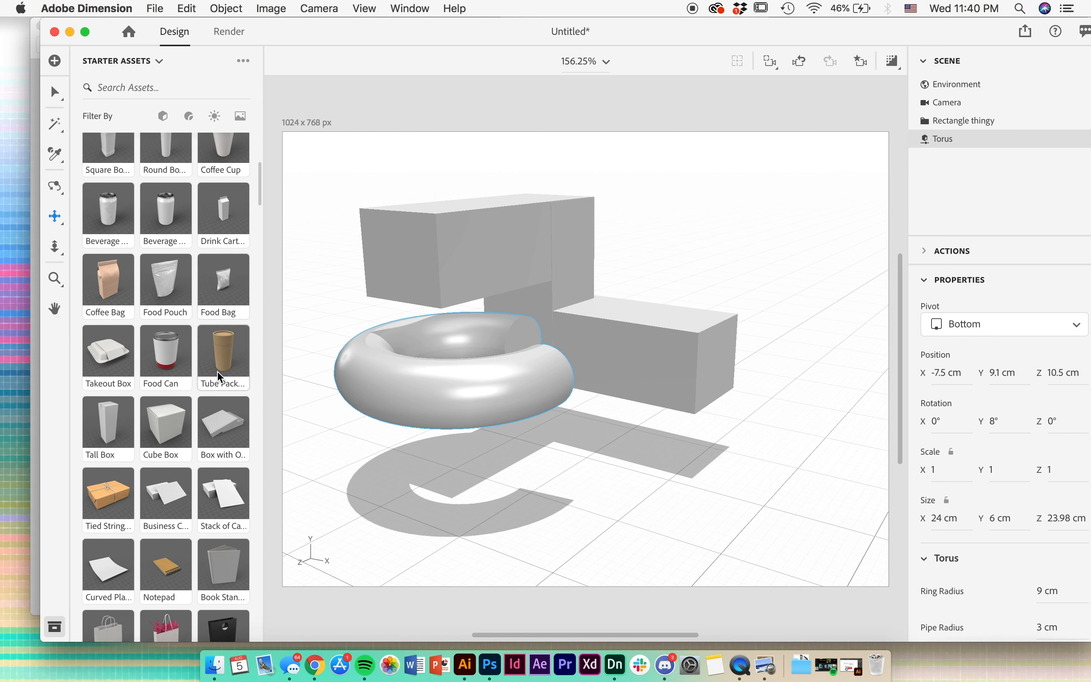
pyautogui.scroll(-5, 220, 377)
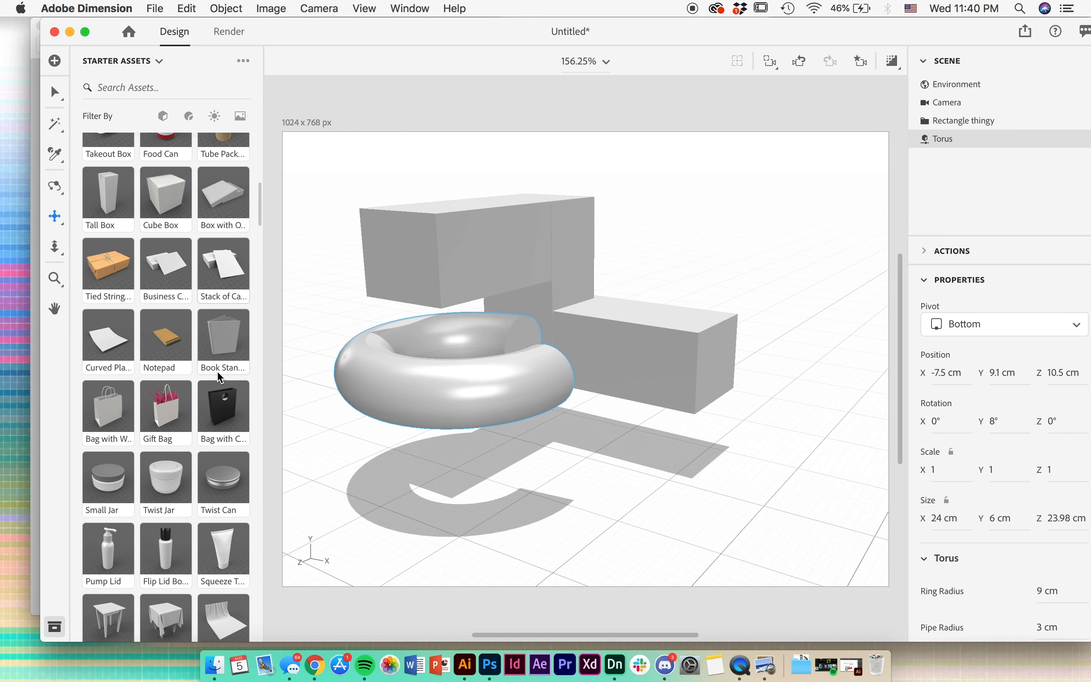
pyautogui.scroll(-5, 220, 377)
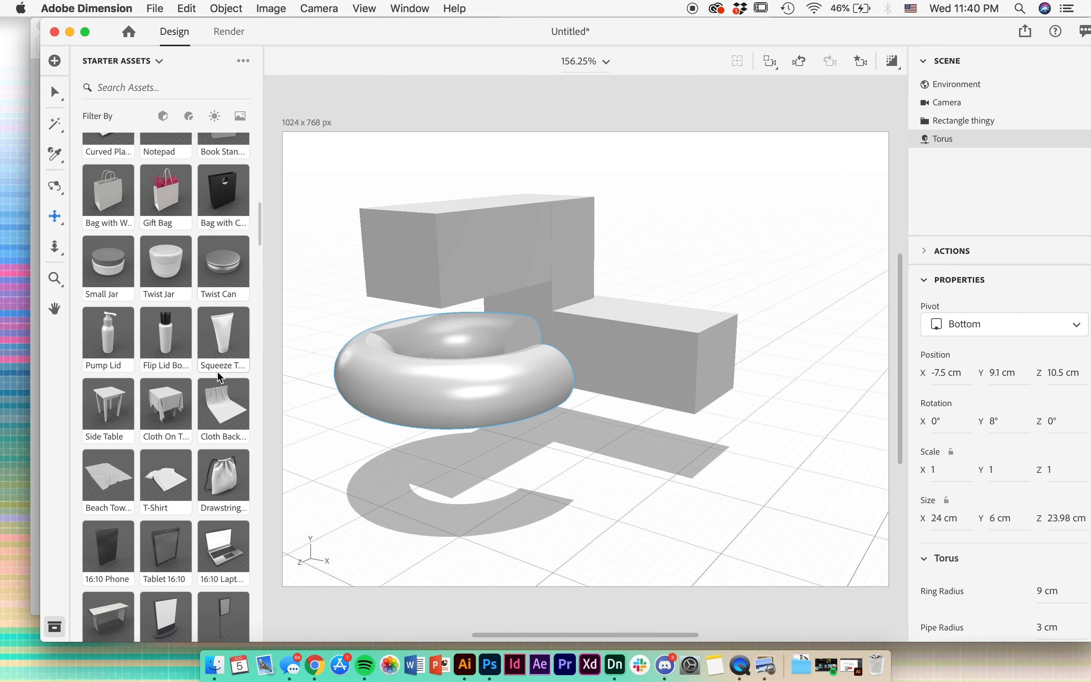
pyautogui.scroll(-2, 220, 377)
pyautogui.scroll(-3, 220, 377)
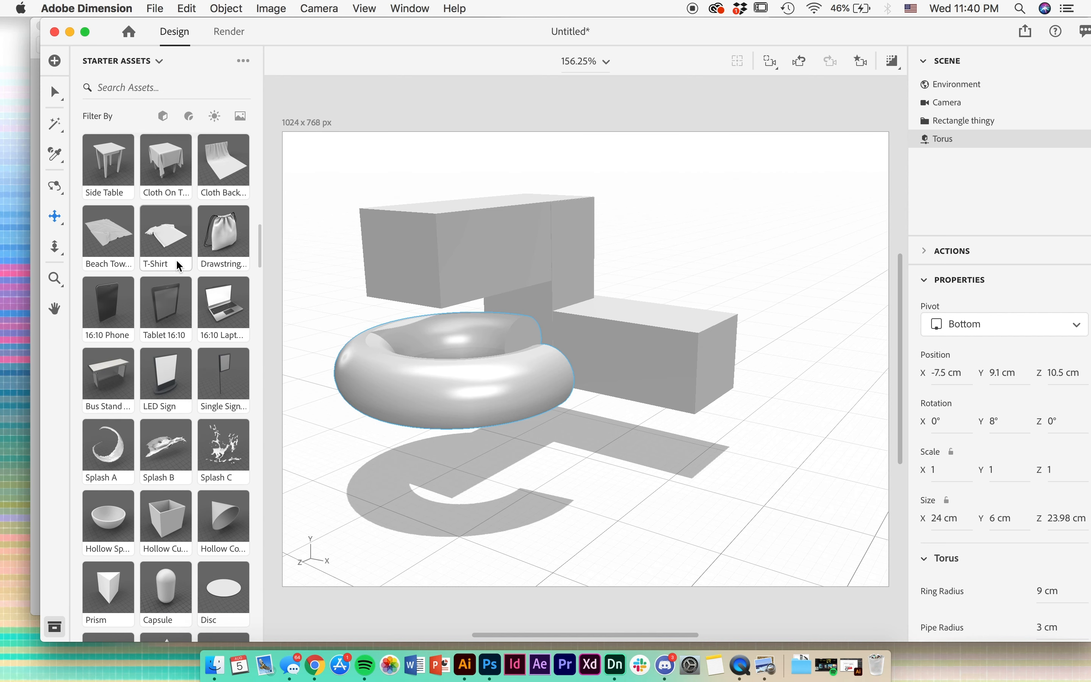
pyautogui.scroll(-5, 178, 266)
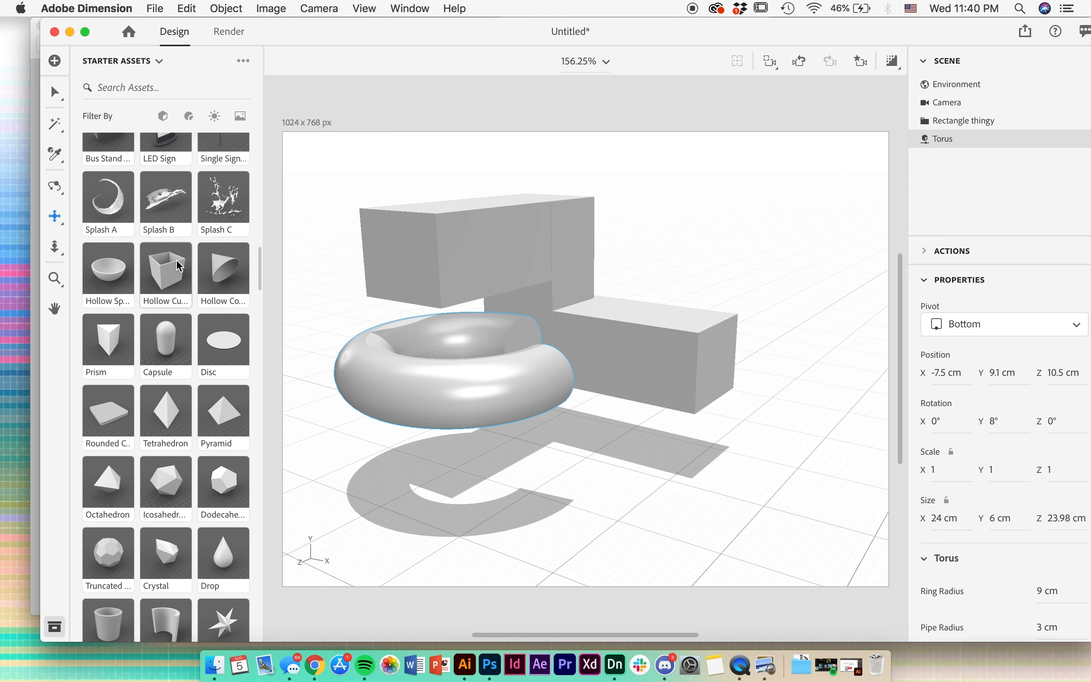
pyautogui.scroll(-2, 176, 316)
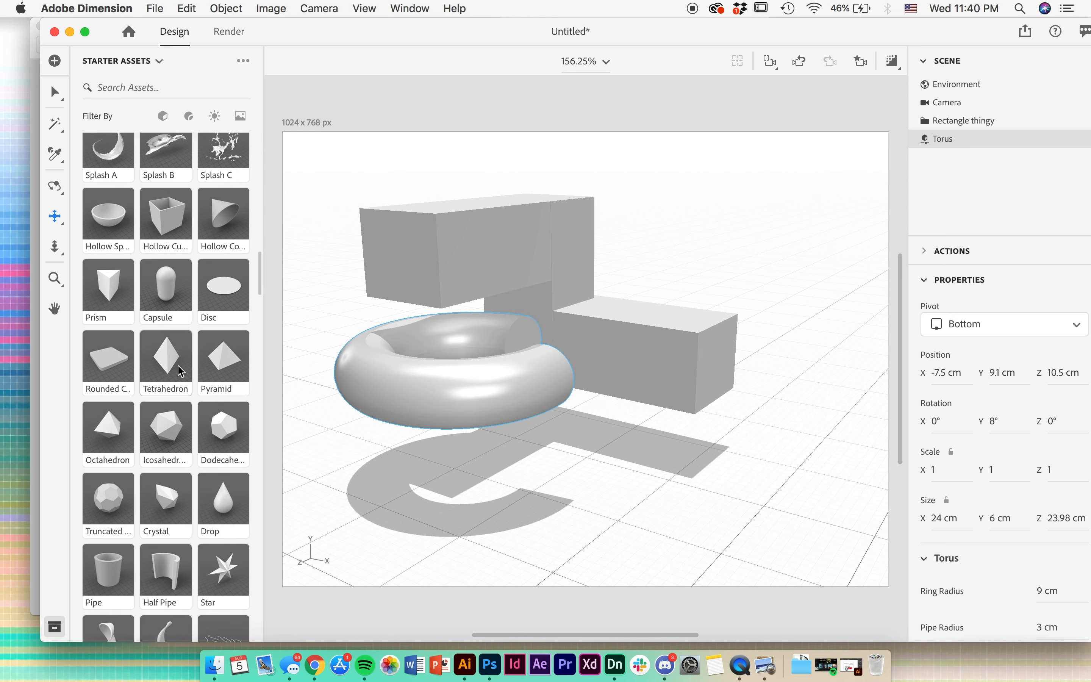
pyautogui.click(106, 284)
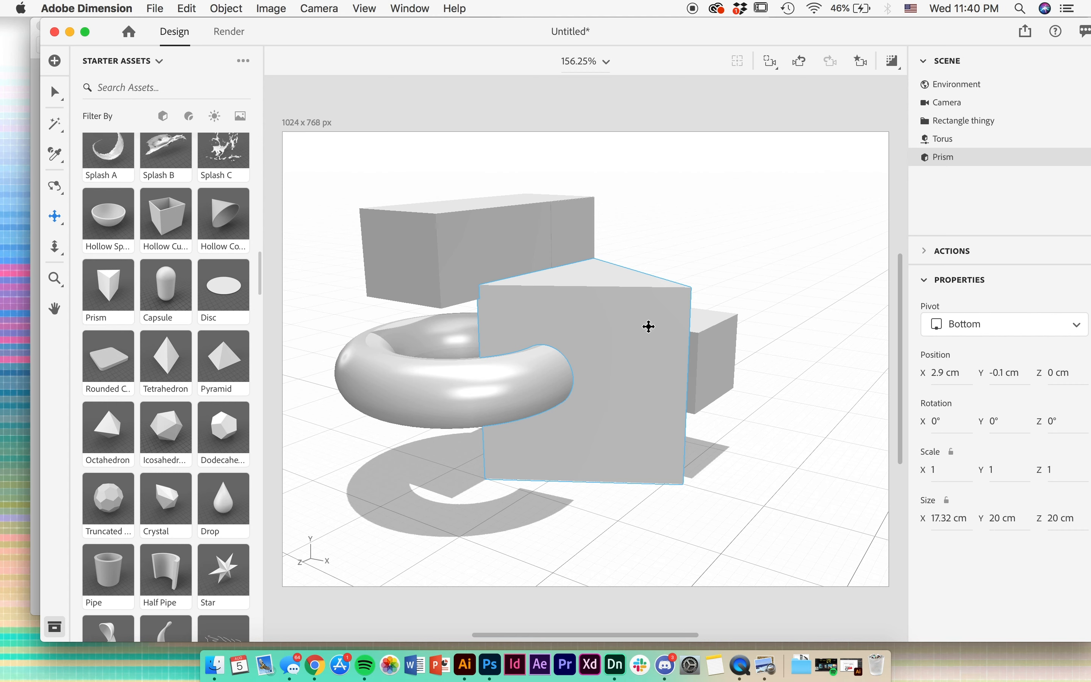
# - Rotate the prism to X 93°, Y -32°, Z 0° so that it lies on its side
pyautogui.press('v')
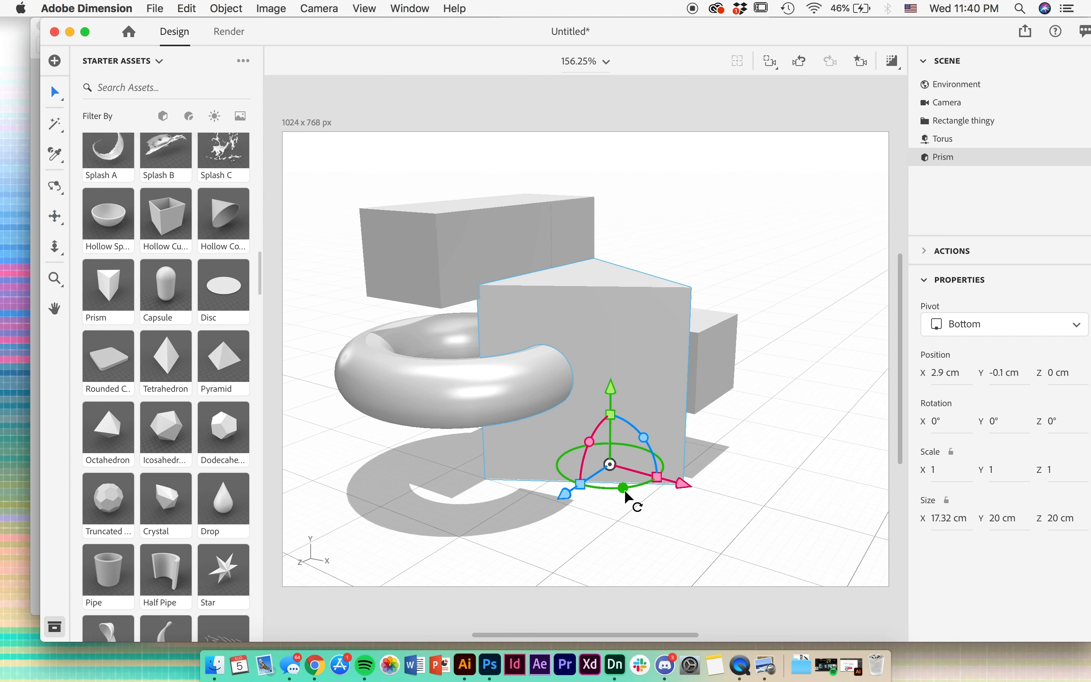
pyautogui.moveTo(625, 491); pyautogui.dragTo(585, 491)
pyautogui.moveTo(617, 439); pyautogui.dragTo(562, 464)
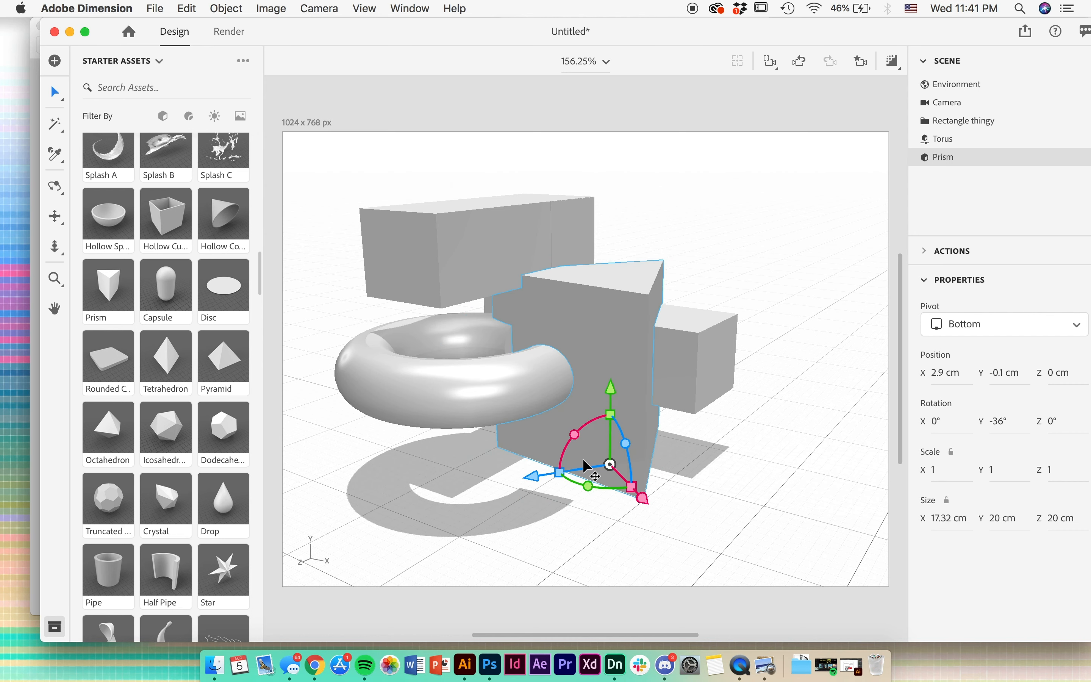
pyautogui.press('super+z')
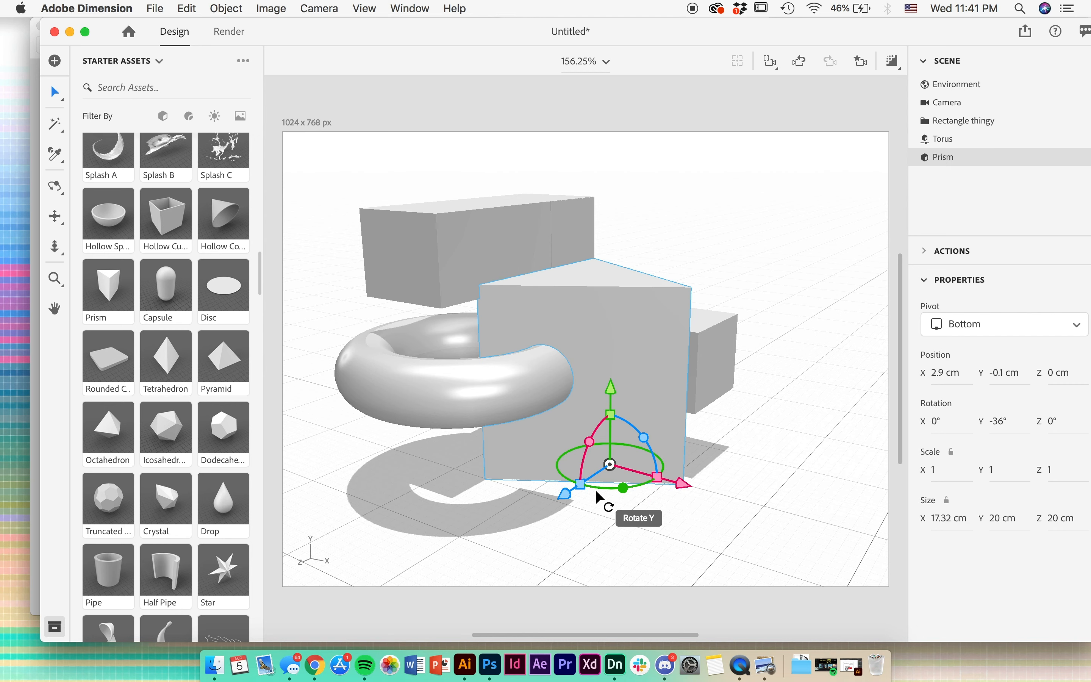
pyautogui.moveTo(628, 490); pyautogui.dragTo(590, 490)
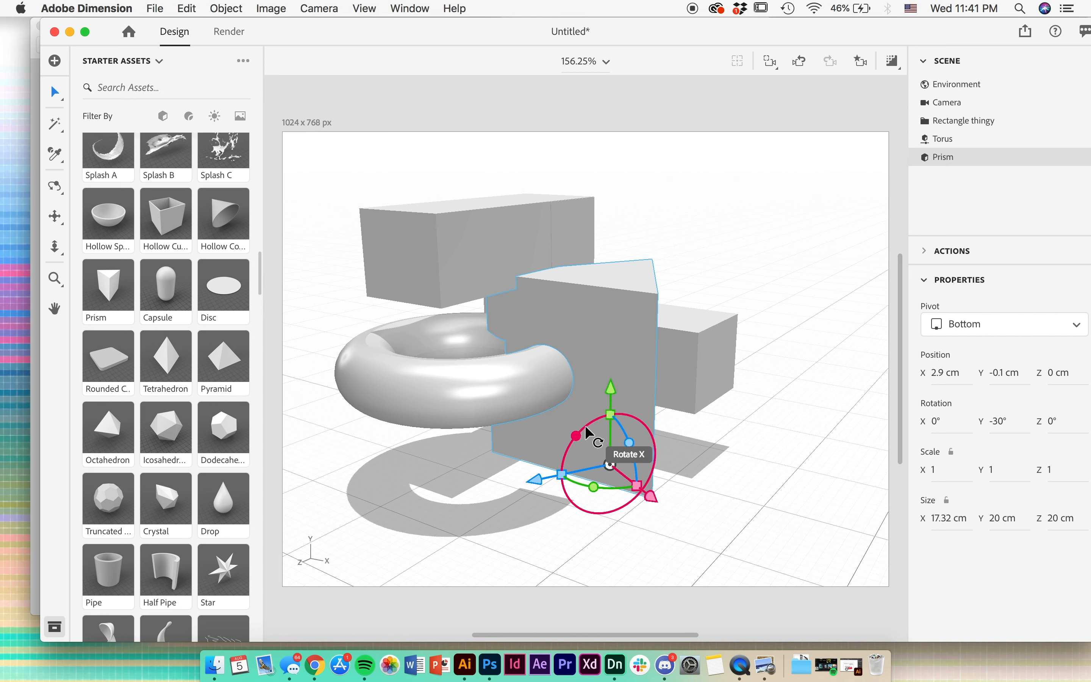
pyautogui.moveTo(585, 428); pyautogui.dragTo(534, 507)
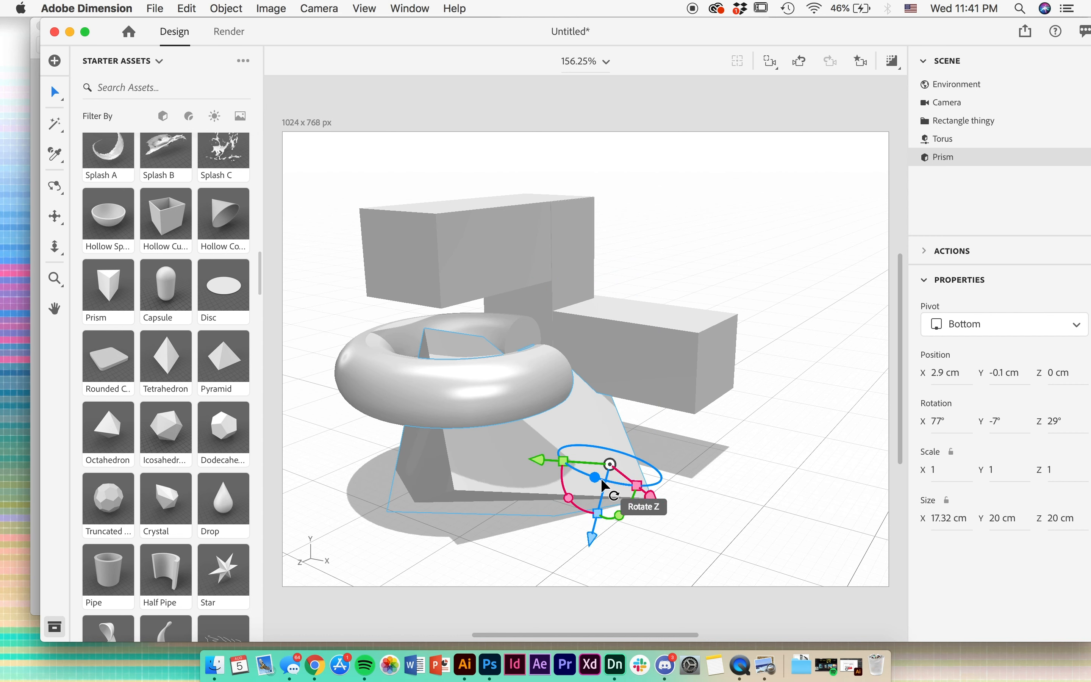
pyautogui.moveTo(596, 478); pyautogui.dragTo(619, 521)
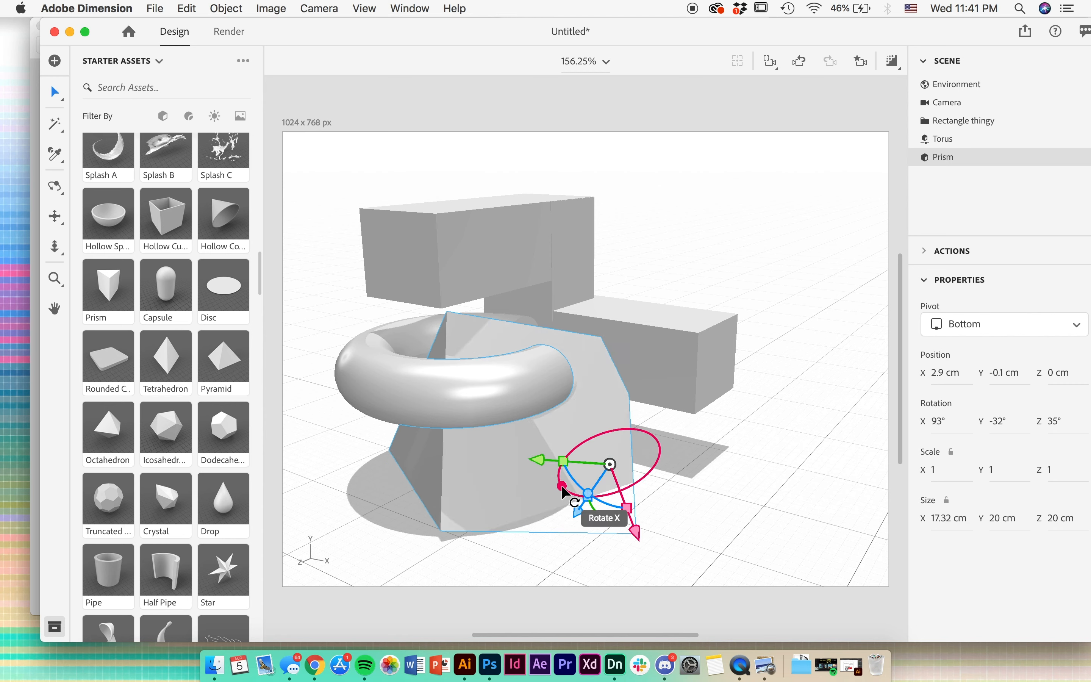
pyautogui.moveTo(577, 487); pyautogui.dragTo(603, 493)
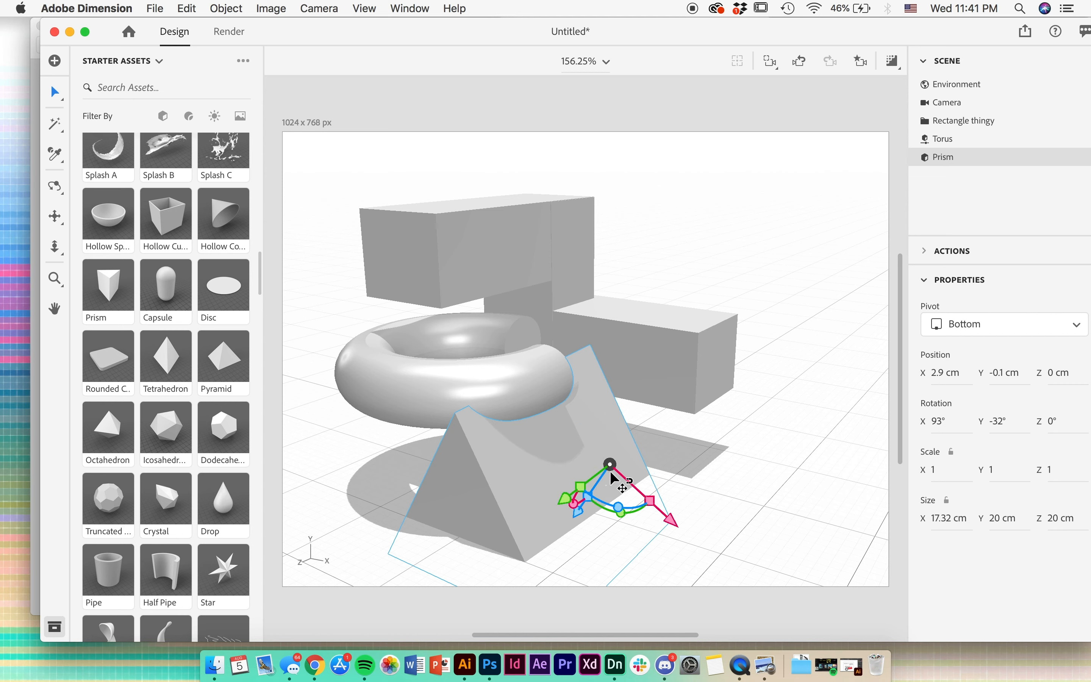
# - Flatten the prism to a 2.28 cm thick triangle and rotate it to X 58°, Y -32°, Z 14°
pyautogui.moveTo(567, 498); pyautogui.dragTo(606, 467)
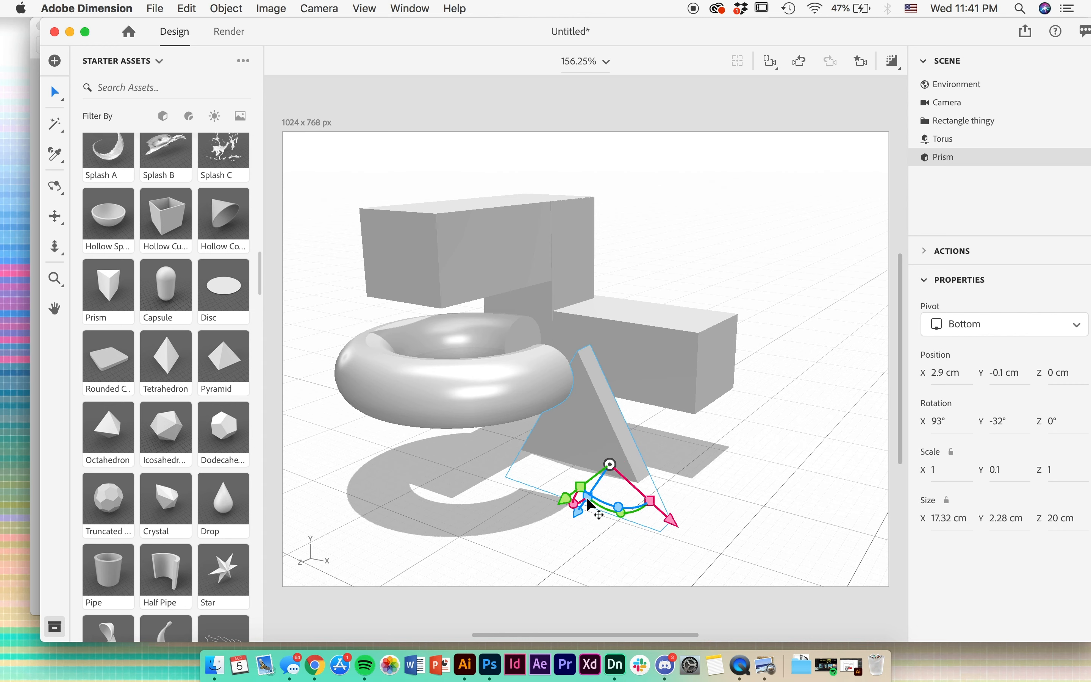
pyautogui.moveTo(574, 503); pyautogui.dragTo(594, 490)
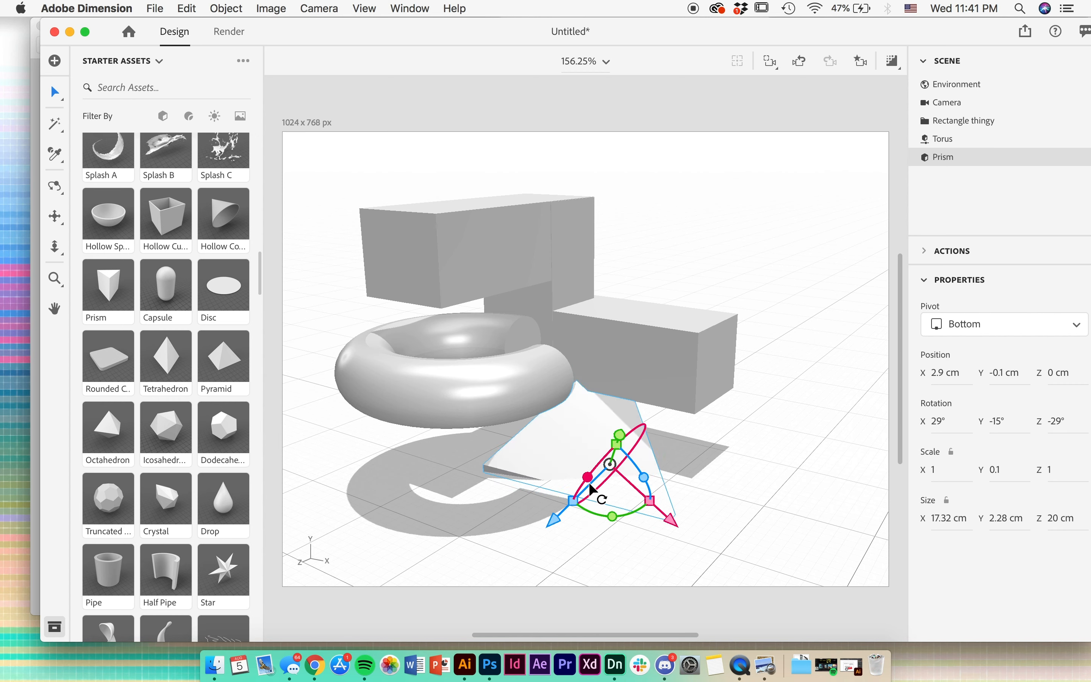
pyautogui.click(618, 510)
pyautogui.click(557, 456)
pyautogui.moveTo(612, 516); pyautogui.dragTo(603, 515)
pyautogui.moveTo(633, 474); pyautogui.dragTo(556, 472)
# - Move the flattened prism to X 8.3 cm, Y 5.3 cm, Z 6.3 cm and enlarge it to 20.44 × 2.69 × 23.6 cm
pyautogui.moveTo(613, 510); pyautogui.dragTo(693, 581)
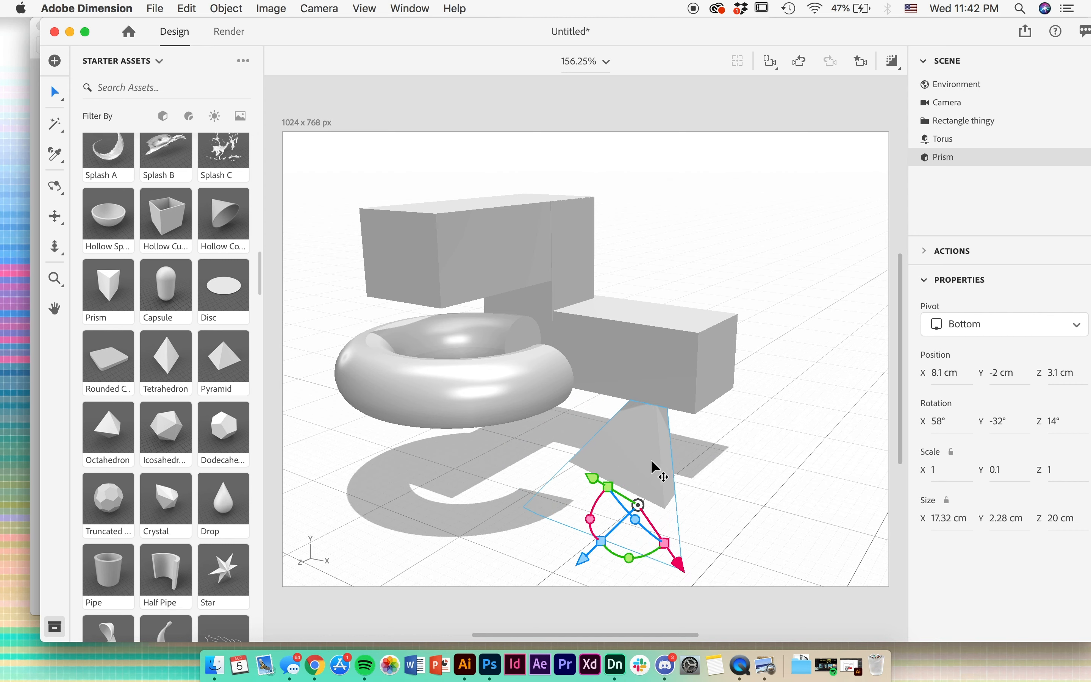
pyautogui.moveTo(603, 544); pyautogui.dragTo(673, 475)
pyautogui.moveTo(772, 483); pyautogui.dragTo(696, 449)
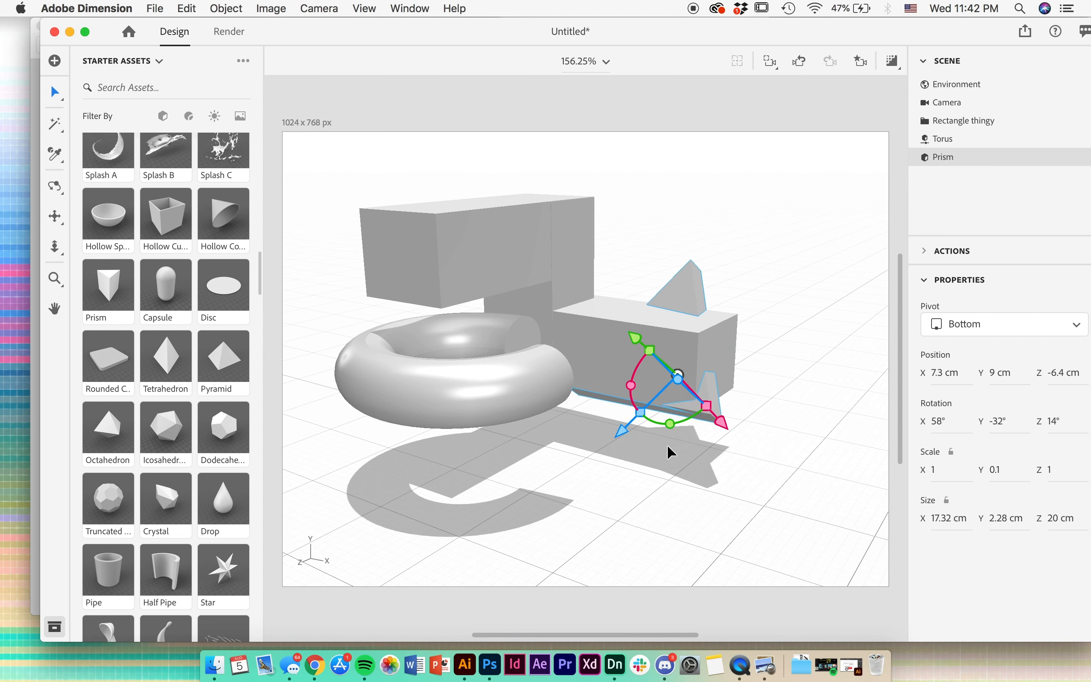
pyautogui.moveTo(623, 432); pyautogui.dragTo(564, 555)
pyautogui.moveTo(633, 509); pyautogui.dragTo(660, 571)
pyautogui.moveTo(579, 473); pyautogui.dragTo(501, 450)
pyautogui.moveTo(517, 523)
pyautogui.mouseDown()
pyautogui.moveTo(567, 490)
pyautogui.moveTo(547, 489)
pyautogui.mouseUp()
pyautogui.press('s')
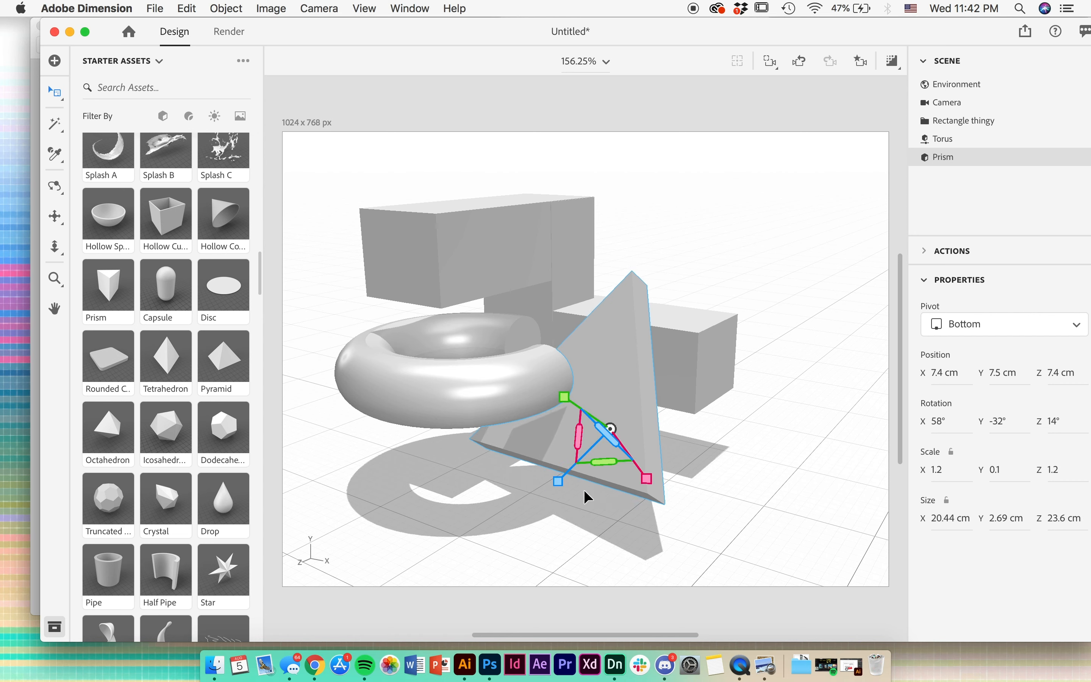
pyautogui.moveTo(647, 479); pyautogui.dragTo(655, 488)
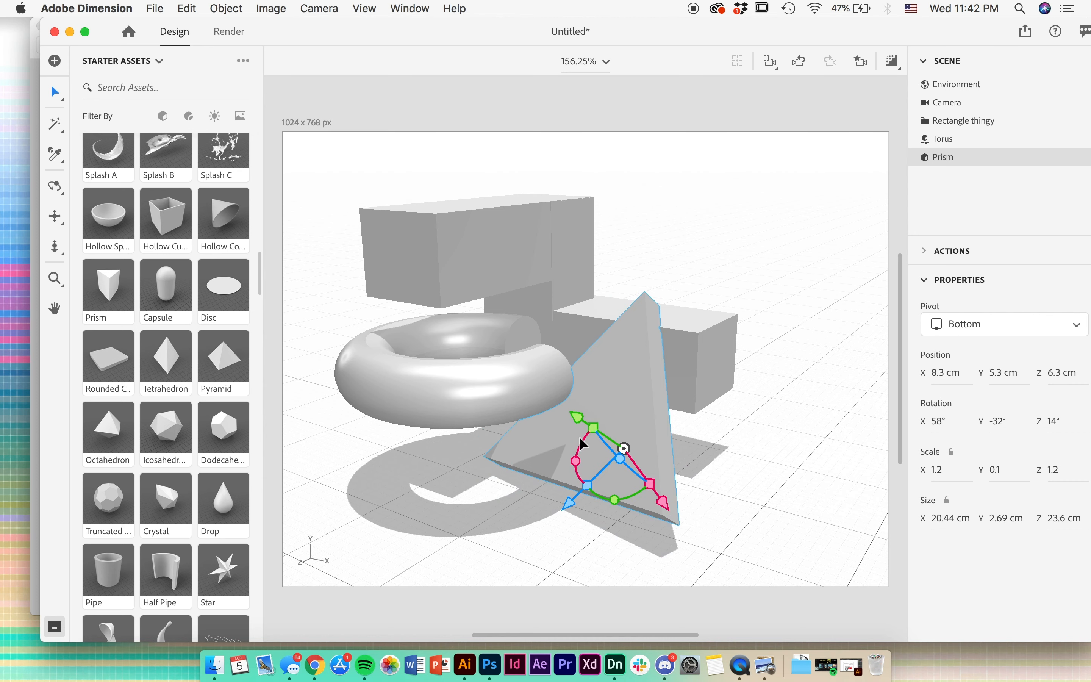
# - Rotate the prism to X 57°, Y -30°, Z 6° and move it to Y 4.9 cm, Z 11.1 cm
pyautogui.moveTo(569, 502); pyautogui.dragTo(540, 531)
pyautogui.press('super+z')
pyautogui.moveTo(605, 445); pyautogui.dragTo(604, 424)
pyautogui.moveTo(580, 506); pyautogui.dragTo(580, 505)
pyautogui.moveTo(603, 465); pyautogui.dragTo(585, 502)
pyautogui.moveTo(610, 422); pyautogui.dragTo(596, 432)
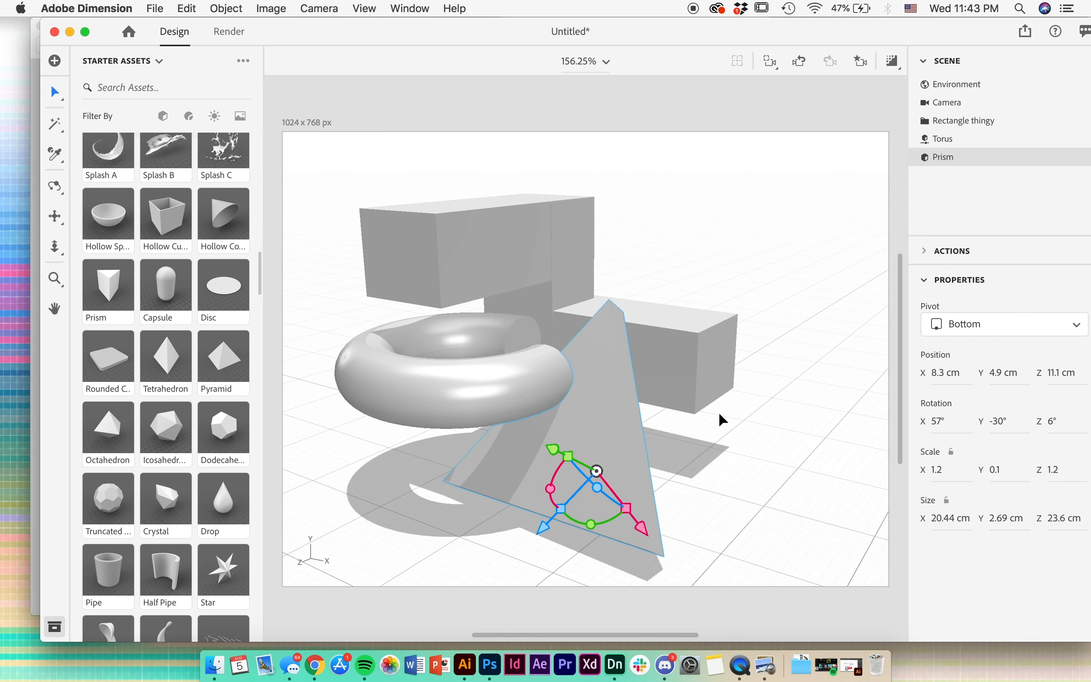
# - Move the prism back along the Z axis to 6.5 cm
pyautogui.press('1')
pyautogui.moveTo(680, 442); pyautogui.dragTo(608, 438)
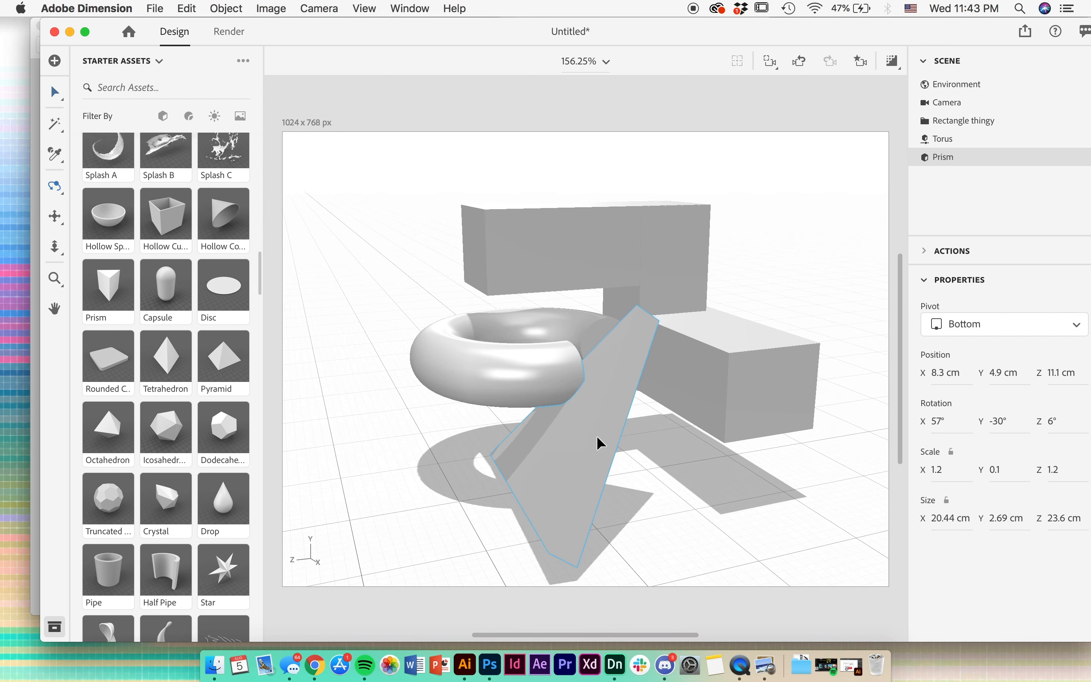
pyautogui.press('v')
pyautogui.moveTo(598, 436); pyautogui.dragTo(647, 437)
pyautogui.press('2')
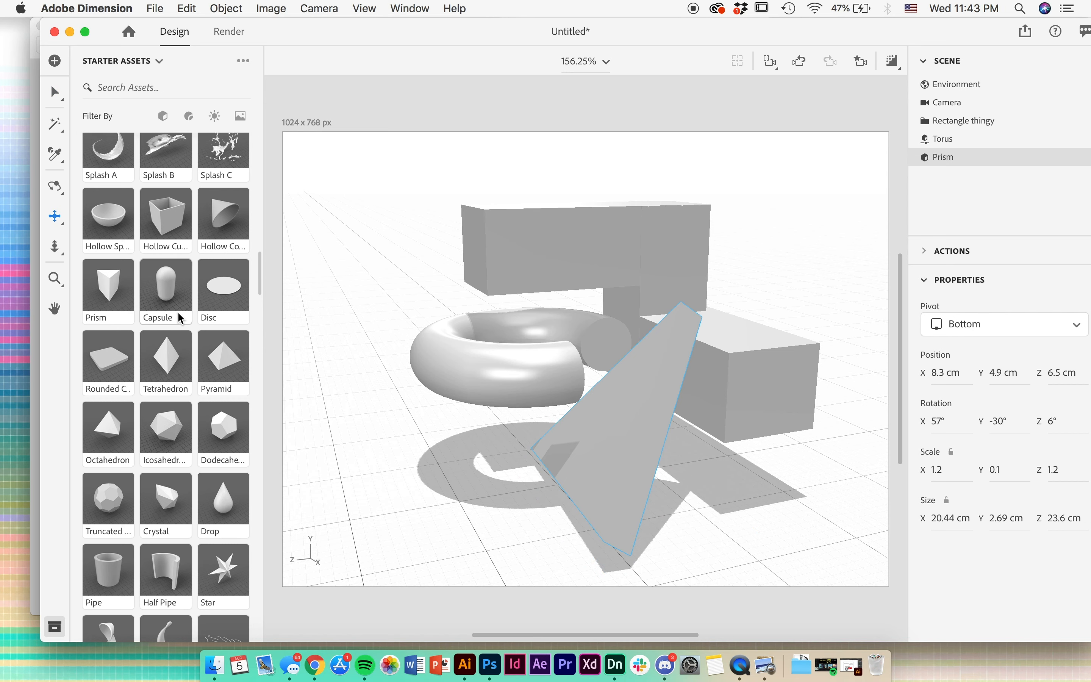
# - Add a cube to the scene and place it on the ground at X -14.2 cm, Z 22.3 cm
pyautogui.scroll(15, 180, 318)
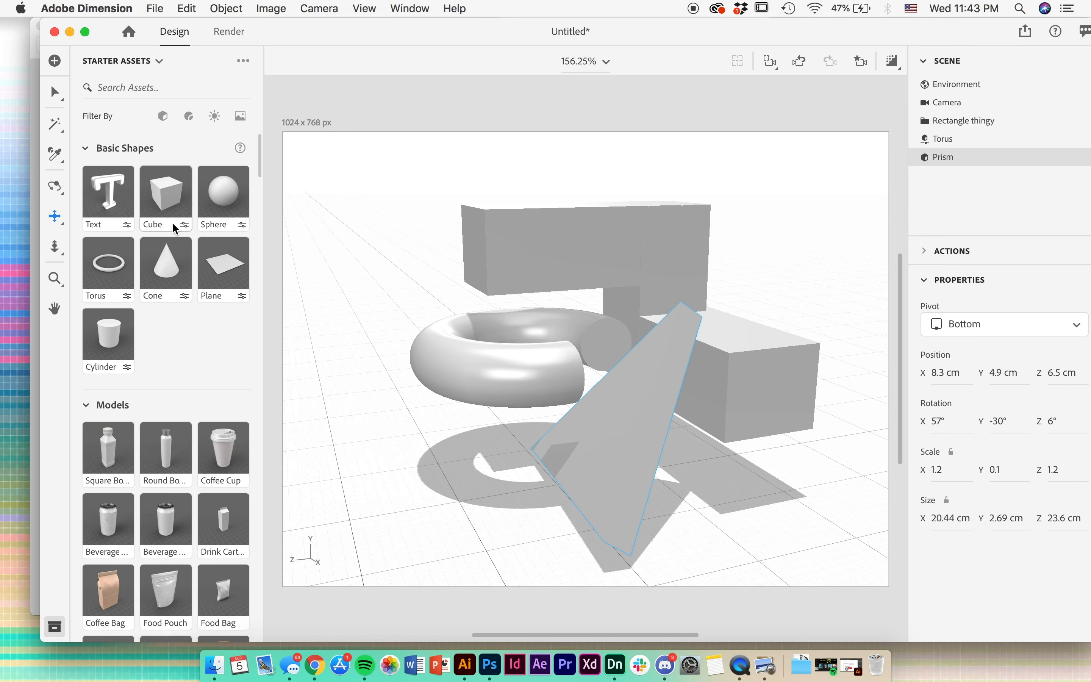
pyautogui.moveTo(180, 212); pyautogui.dragTo(377, 380)
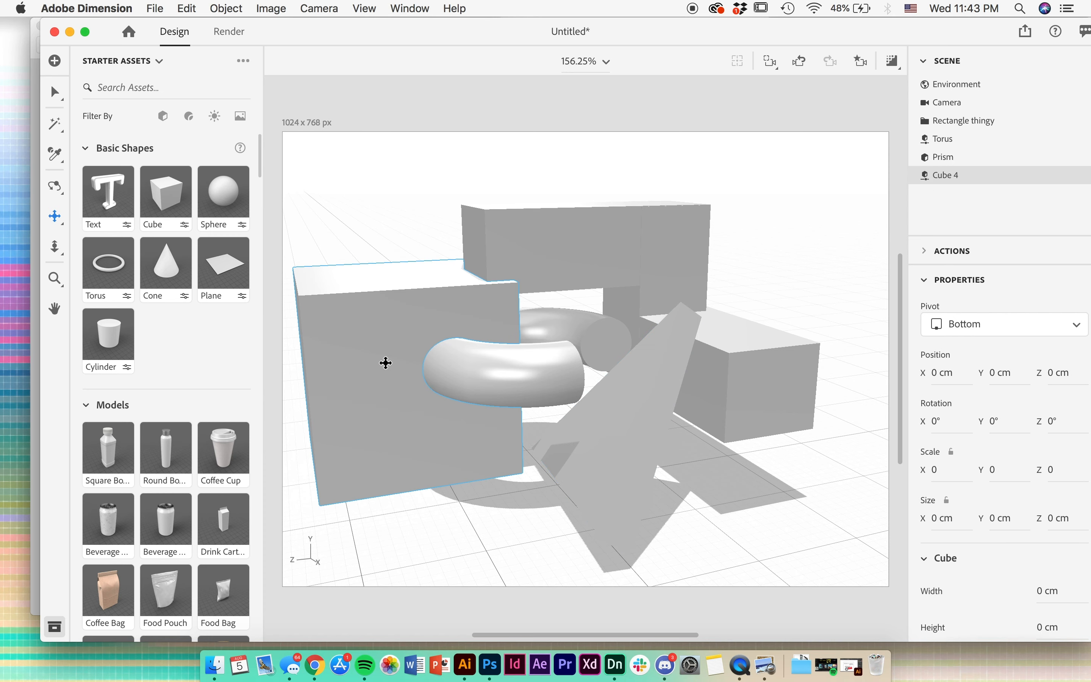
pyautogui.moveTo(375, 391); pyautogui.dragTo(452, 355, button='middle')
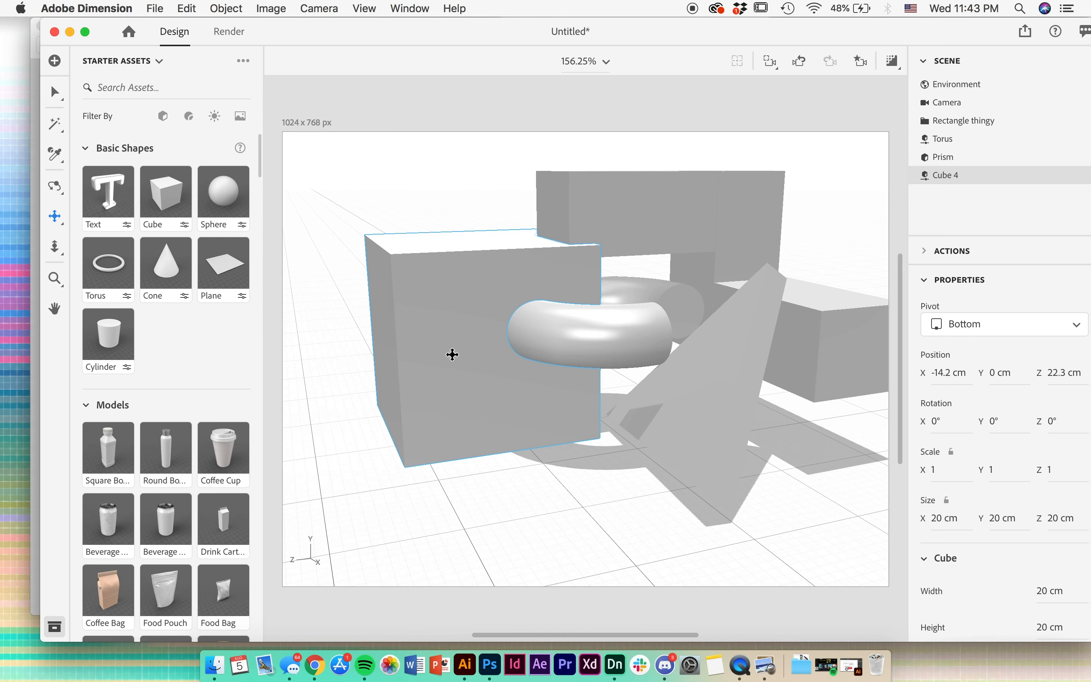
pyautogui.hotkey('ctrl', 'Up')
pyautogui.click(670, 414)
# - Move the new cube to X 6.8 cm and shrink it into a 20 × 2.58 × 14.7 cm slab
pyautogui.press('v')
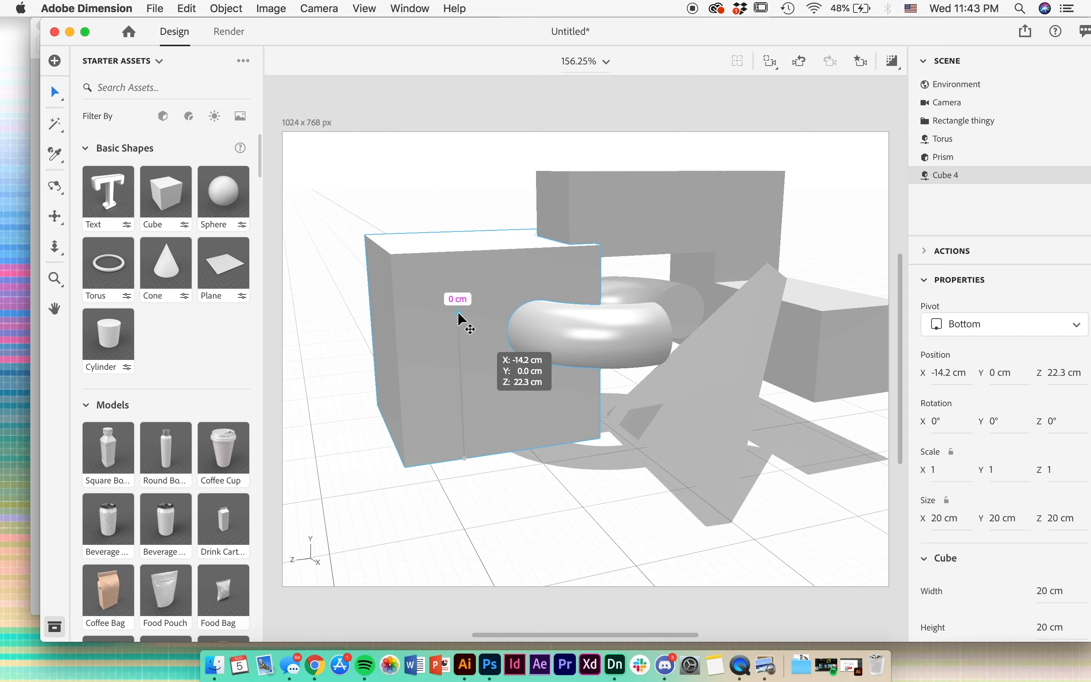
pyautogui.moveTo(502, 450); pyautogui.dragTo(585, 547)
pyautogui.press('1')
pyautogui.moveTo(590, 485); pyautogui.dragTo(527, 433)
pyautogui.press('2')
pyautogui.press('v')
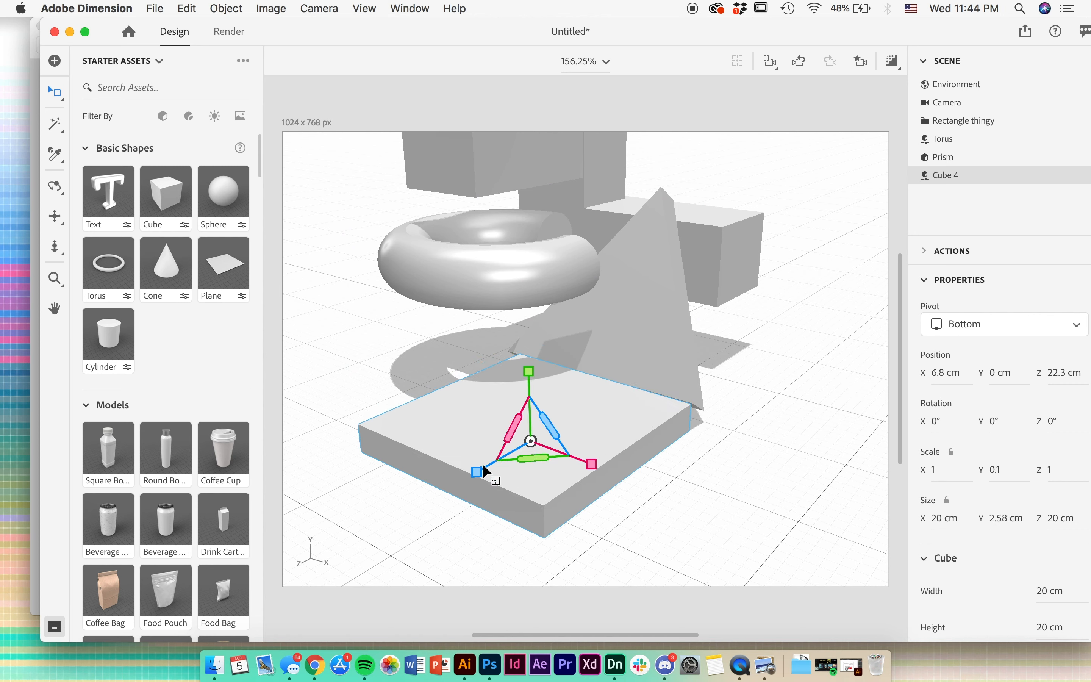
pyautogui.moveTo(485, 467); pyautogui.dragTo(486, 468)
pyautogui.moveTo(484, 467); pyautogui.dragTo(493, 466)
# - Check the reference drawing Sketch.jpg in Preview, and try resizing the prism along X, undoing it
pyautogui.click(32, 270)
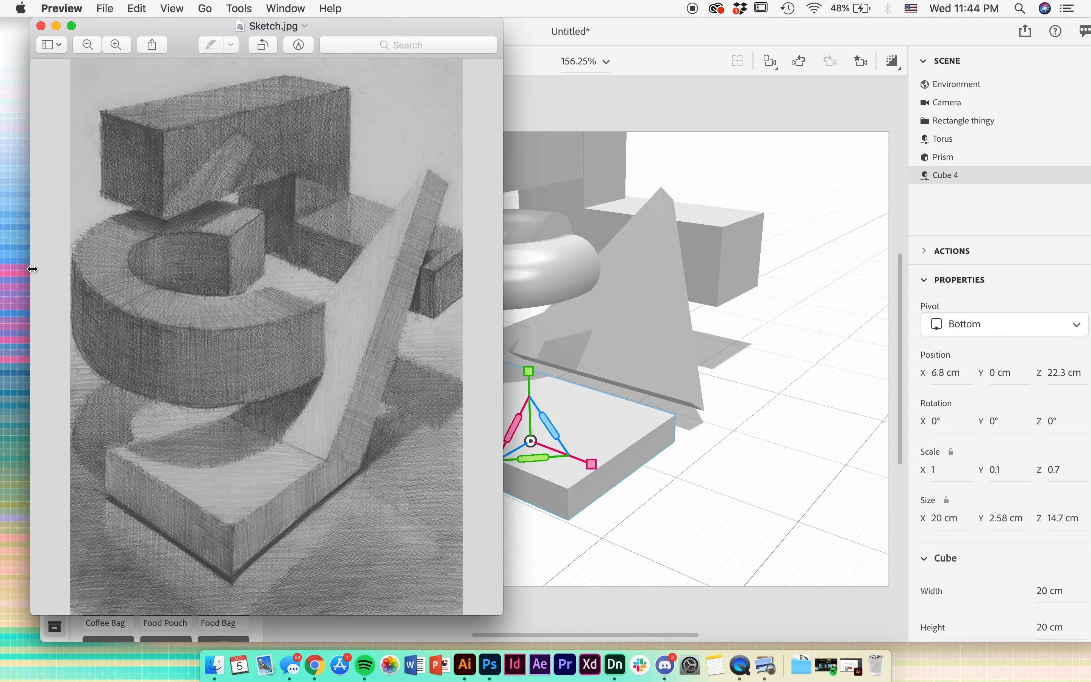
pyautogui.click(704, 526)
pyautogui.click(682, 387)
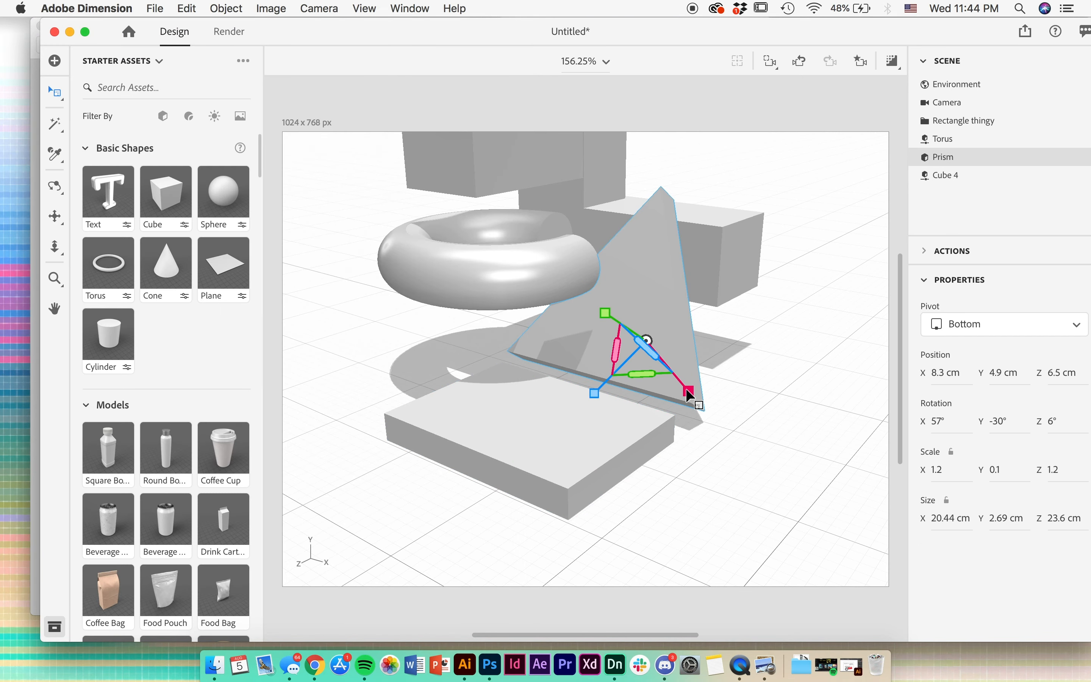
pyautogui.moveTo(686, 390); pyautogui.dragTo(661, 353)
pyautogui.press('super+z')
pyautogui.press('super+z')
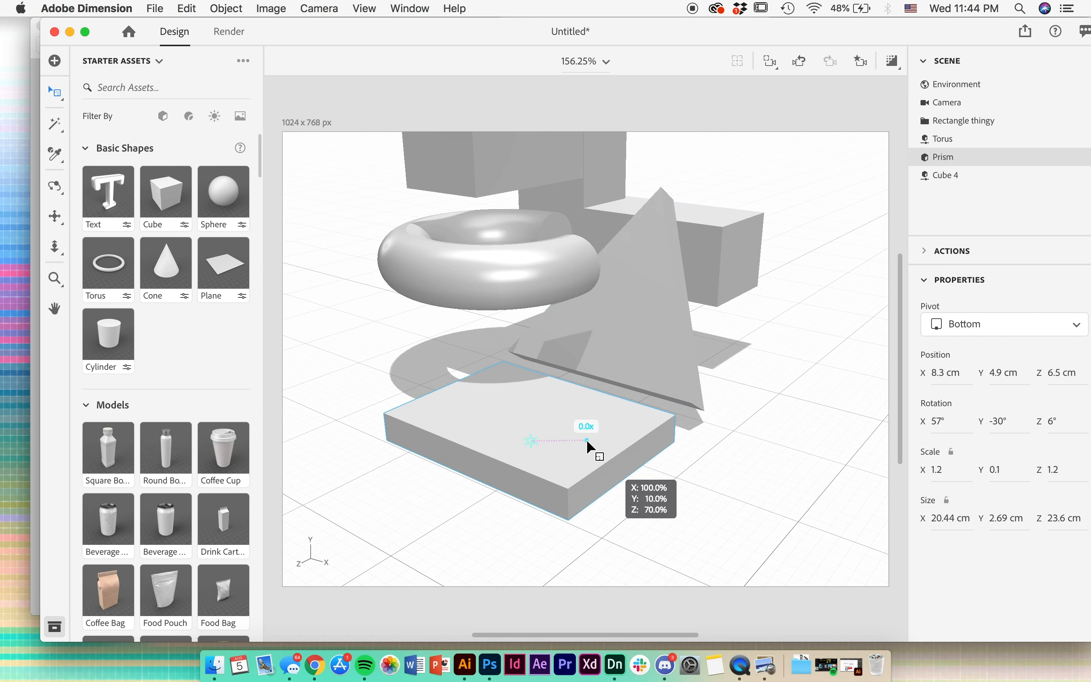
# - Move the flat slab to Z 17.2 cm, against the prism's base, and widen it to 21 cm along X
pyautogui.click(586, 440)
pyautogui.moveTo(470, 476); pyautogui.dragTo(517, 453)
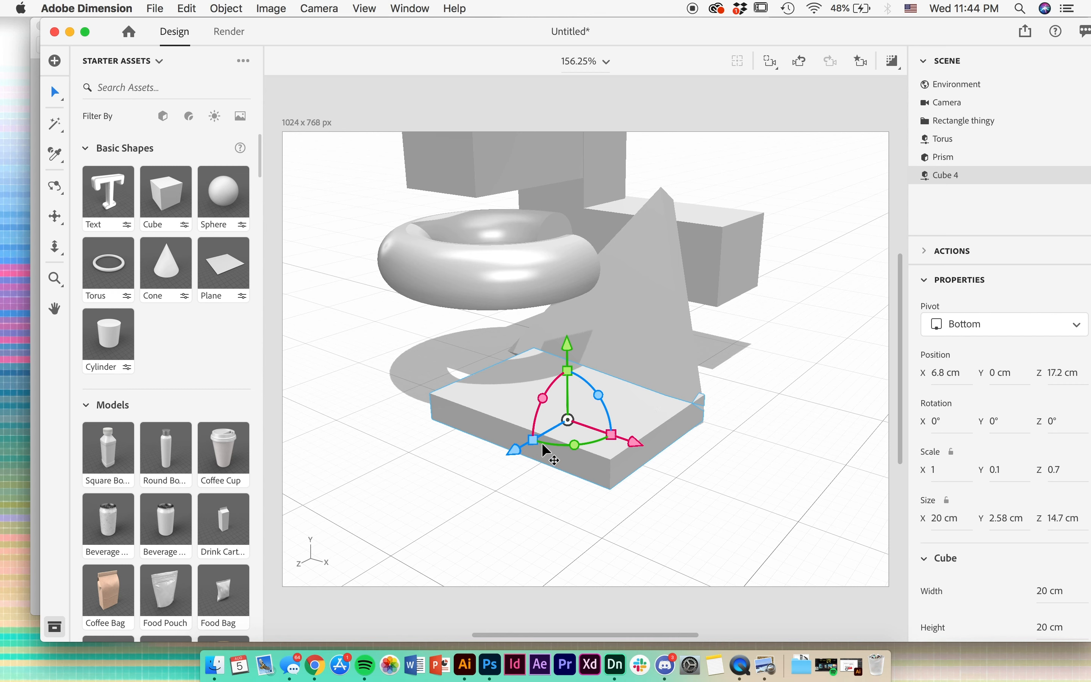
pyautogui.press('s')
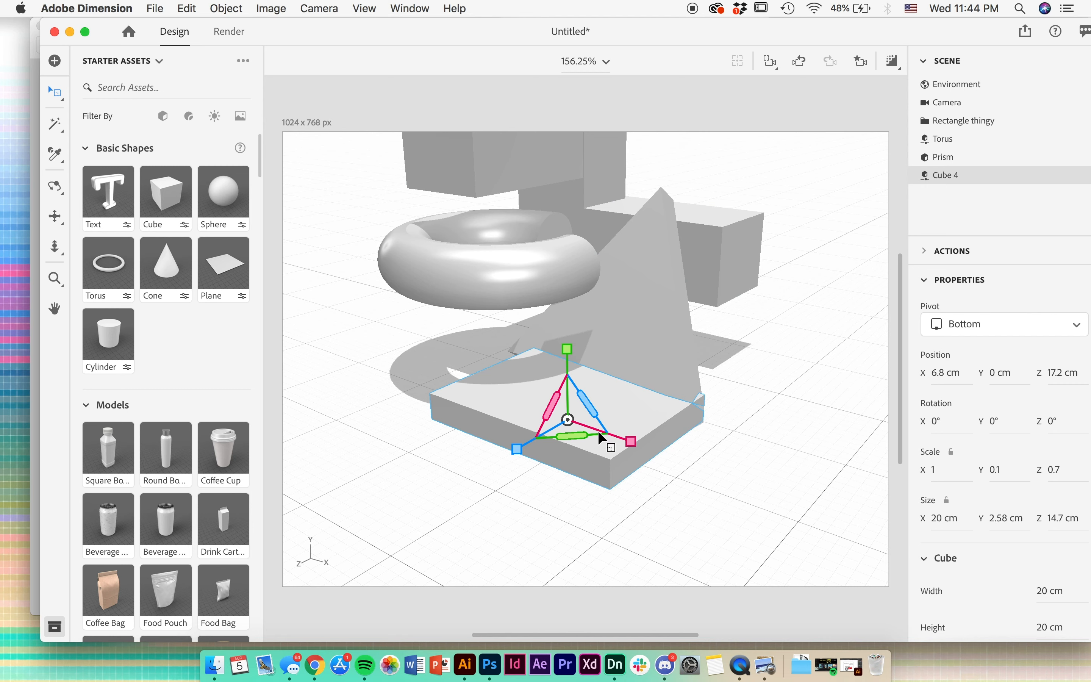
pyautogui.moveTo(630, 445); pyautogui.dragTo(630, 446)
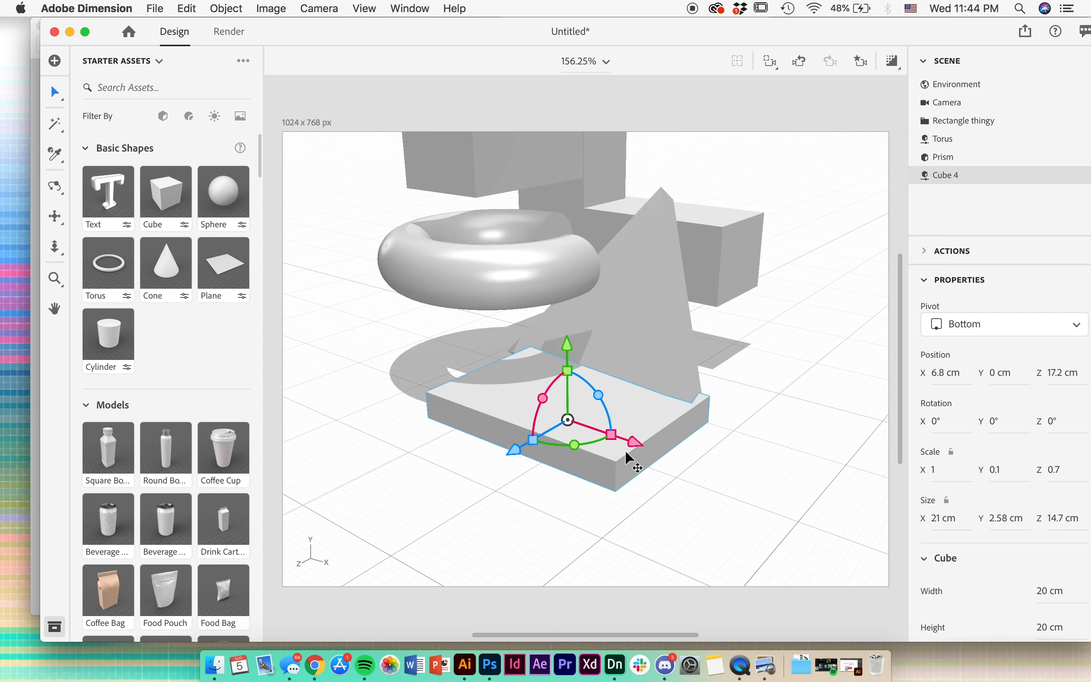
# - Shift the slab to X 5.5 cm and widen it to 22.19 cm along X, aligning it with the prism
pyautogui.moveTo(628, 448); pyautogui.dragTo(616, 420)
pyautogui.press('s')
pyautogui.press('v')
pyautogui.press('1')
pyautogui.press('2')
pyautogui.moveTo(609, 377); pyautogui.dragTo(604, 468)
pyautogui.press('1')
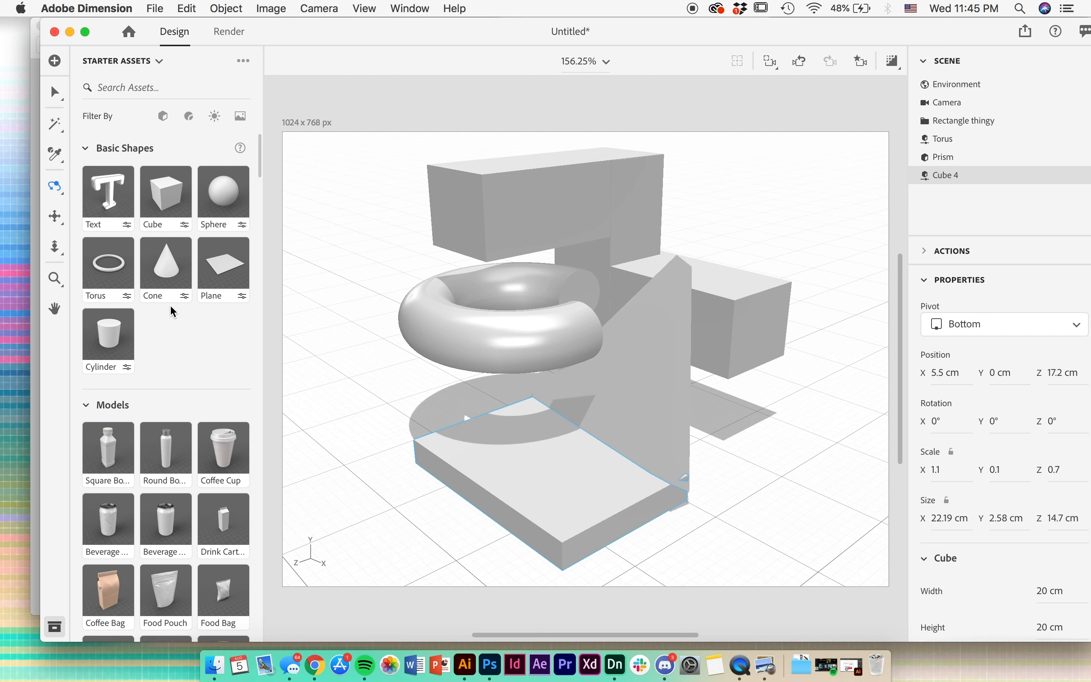
# - Try the Glass material on the top horizontal box, check it in the render preview, and undo it
pyautogui.scroll(-5, 171, 306)
pyautogui.scroll(-20, 171, 305)
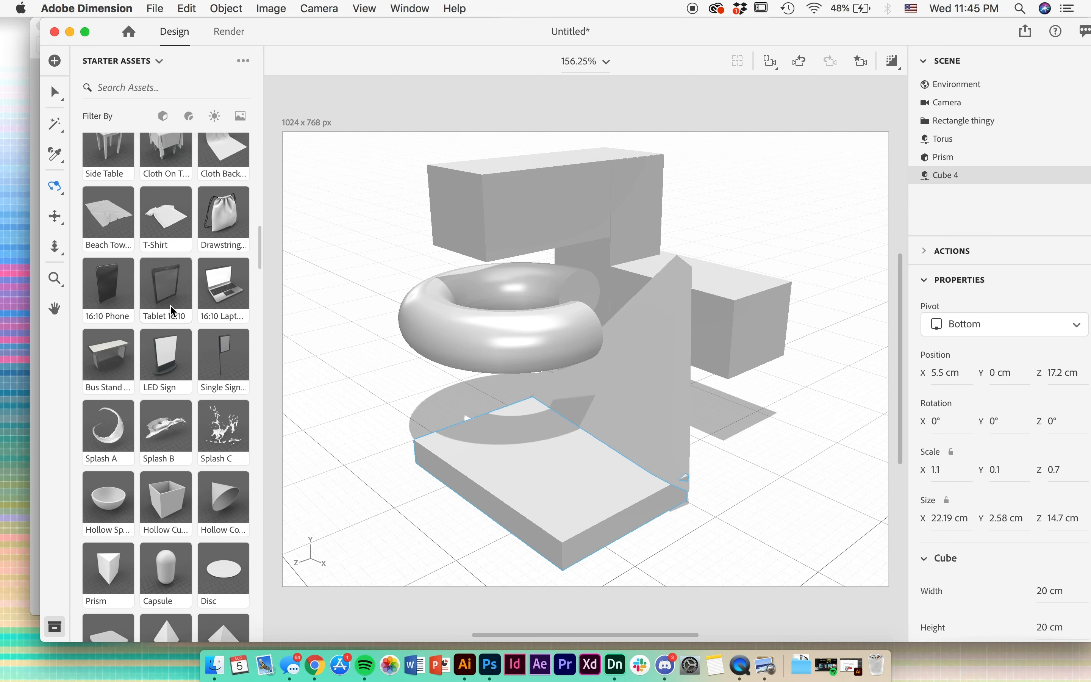
pyautogui.scroll(-1, 171, 307)
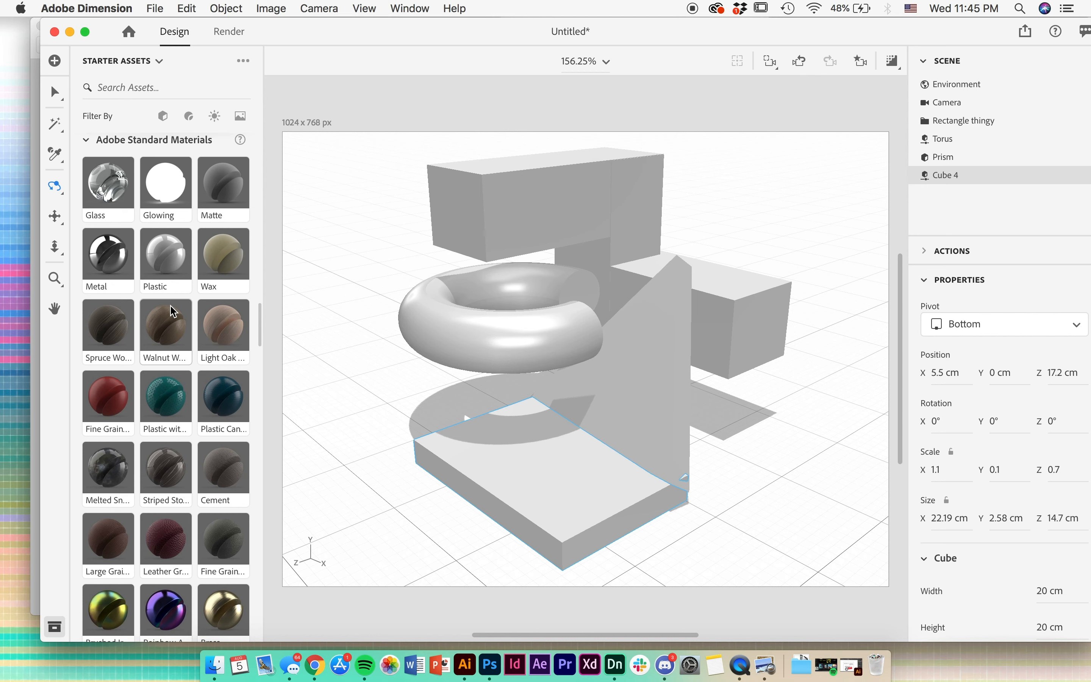
pyautogui.moveTo(115, 193); pyautogui.dragTo(490, 211)
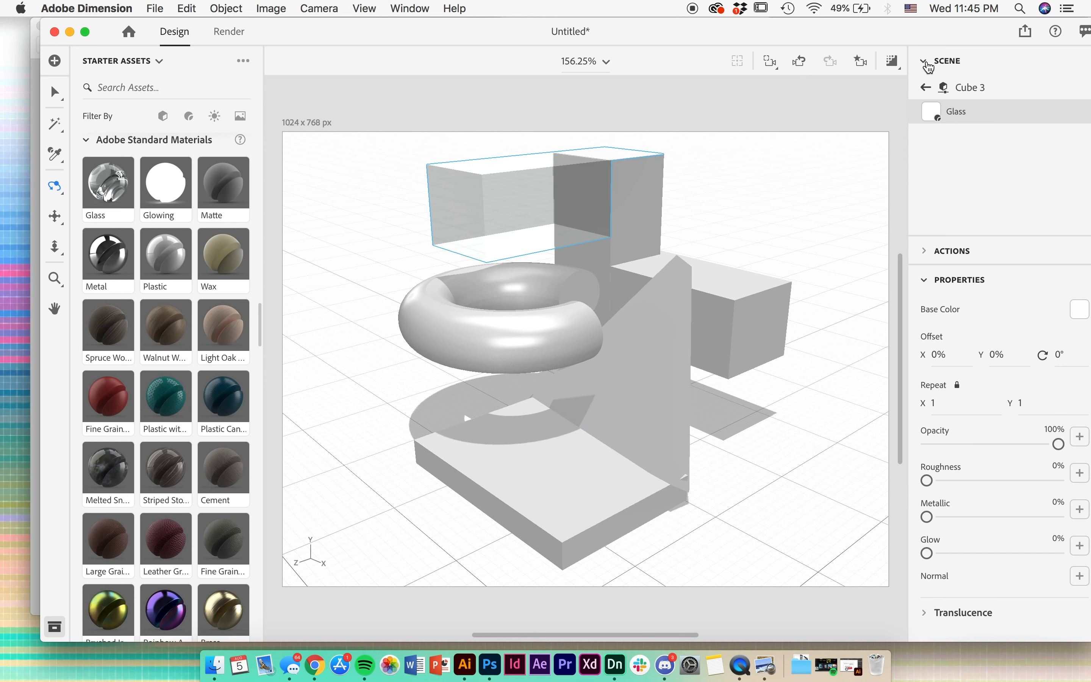
pyautogui.click(893, 62)
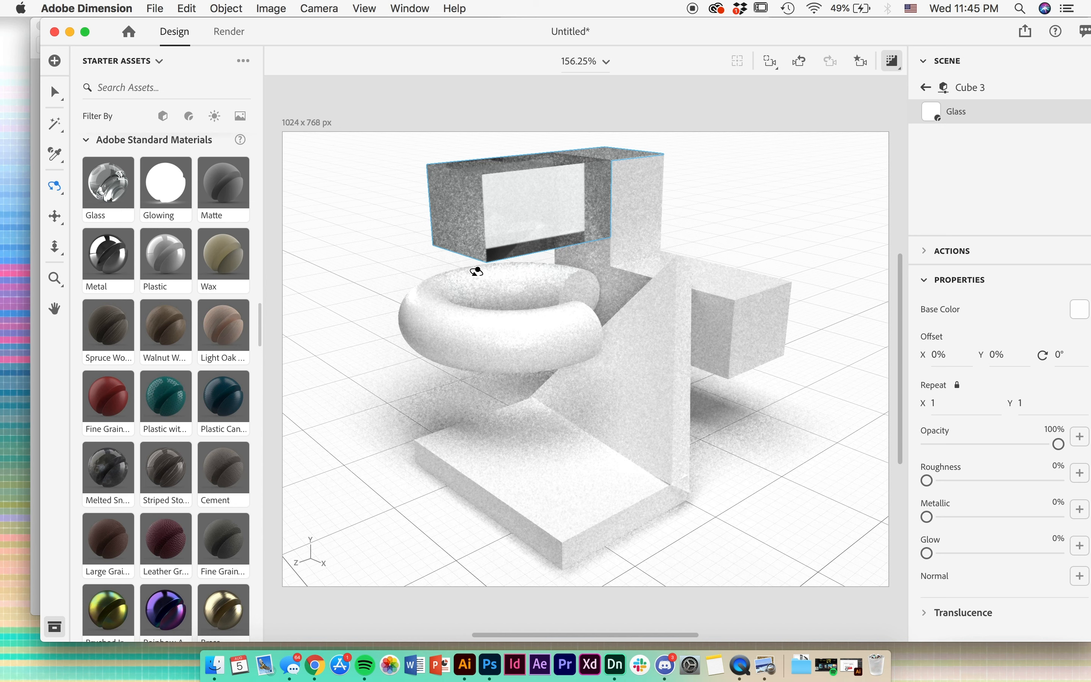
pyautogui.press('super+z')
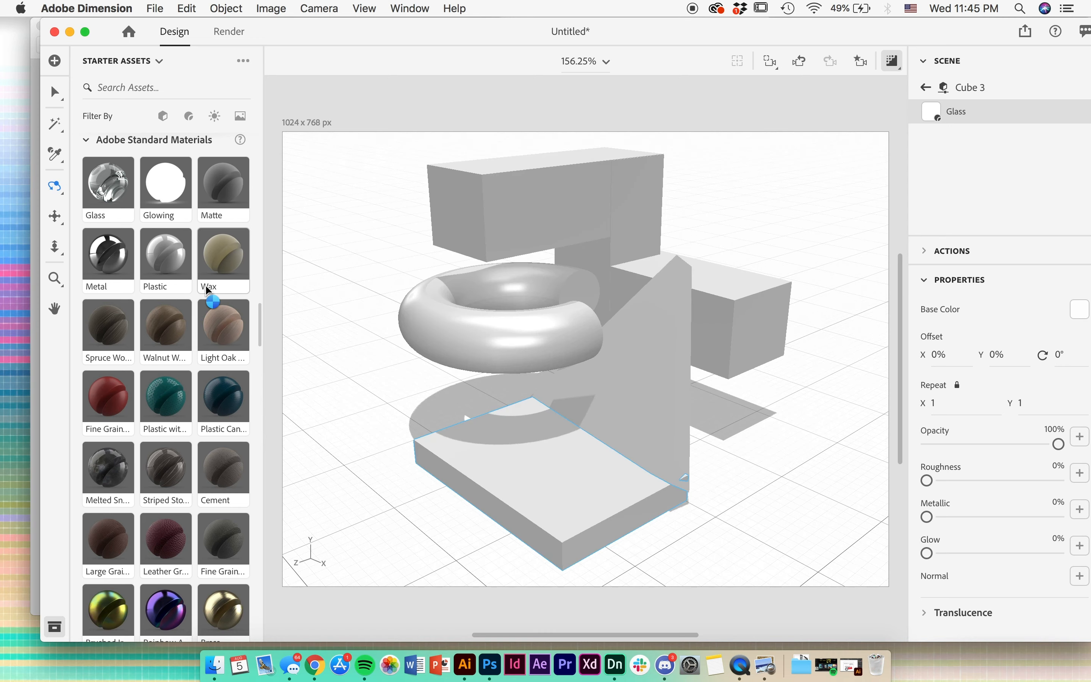
# - Try the Rainbow Anodized Metal material on the top horizontal box and the upright box, and glance at the render settings
pyautogui.scroll(-5, 205, 311)
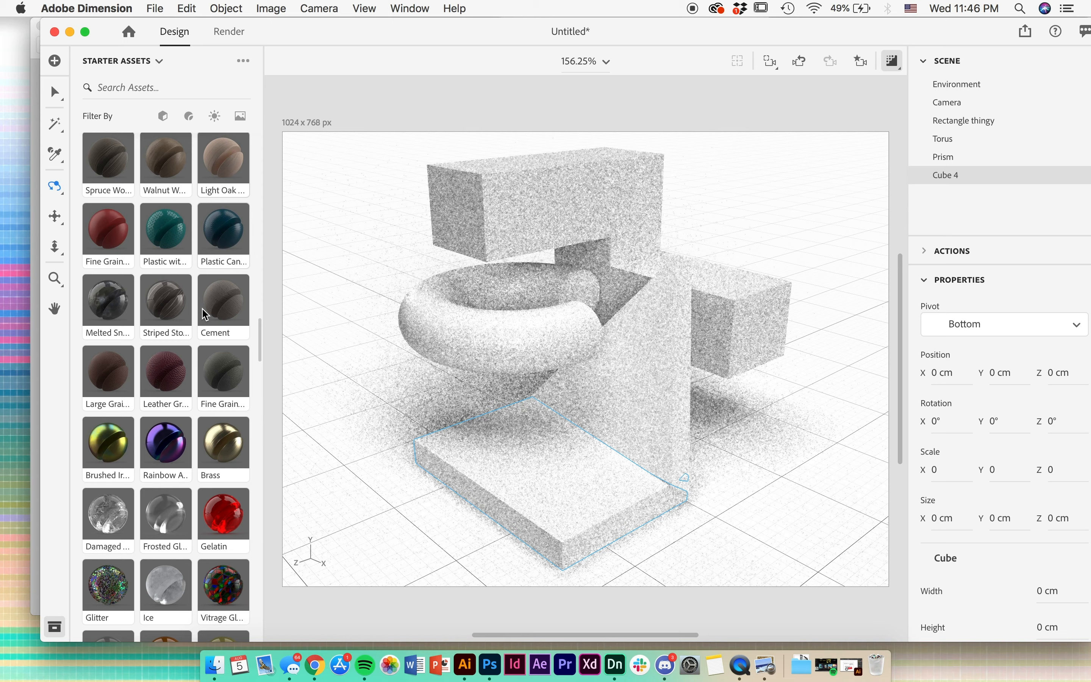
pyautogui.scroll(-5, 202, 309)
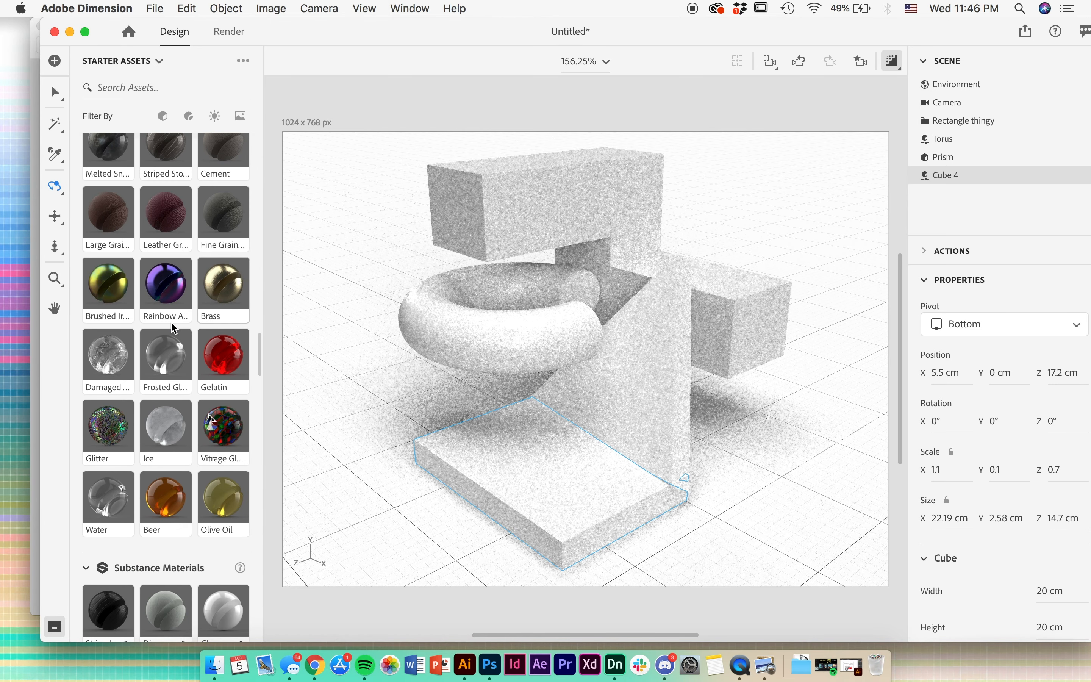
pyautogui.moveTo(164, 294); pyautogui.dragTo(549, 213)
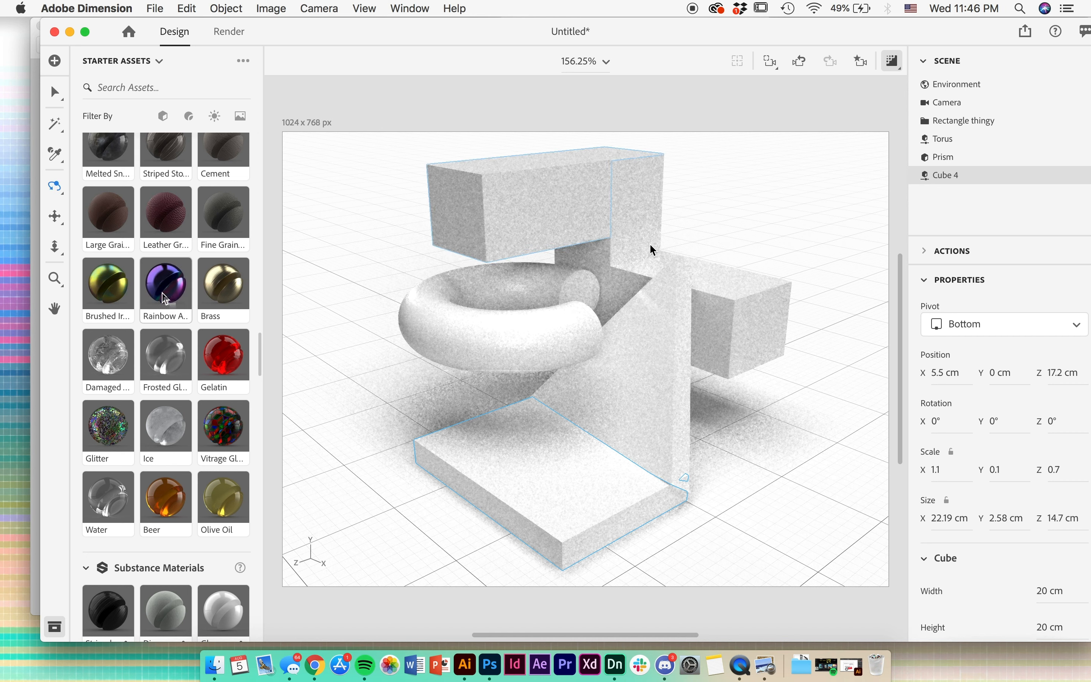
pyautogui.moveTo(164, 298); pyautogui.dragTo(647, 221)
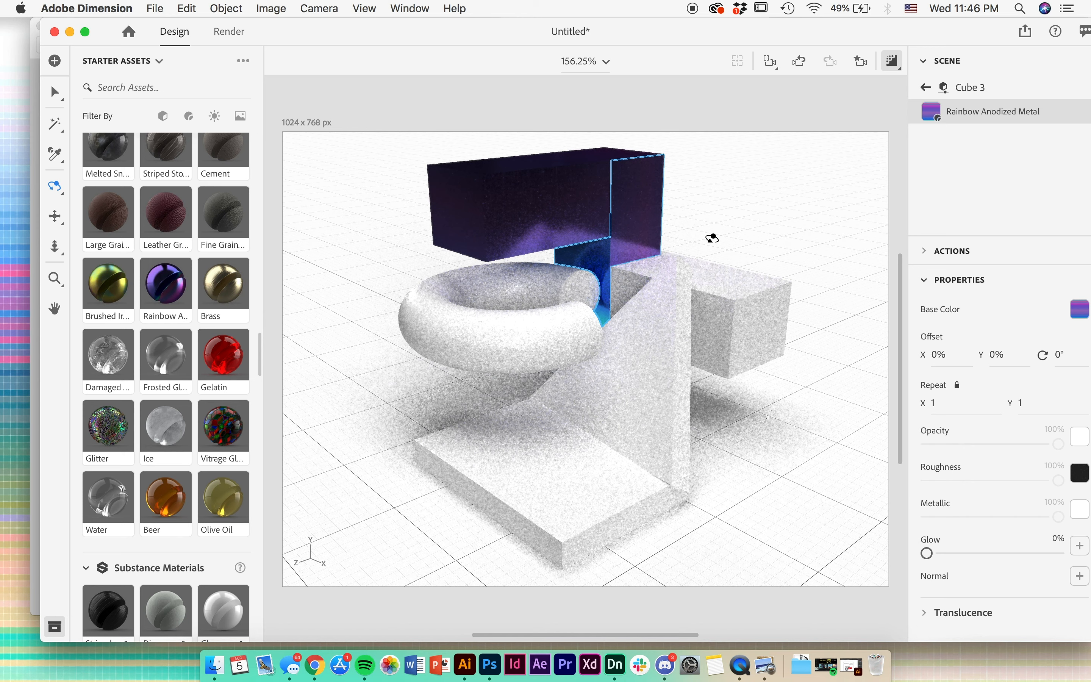
pyautogui.click(588, 203)
pyautogui.click(229, 31)
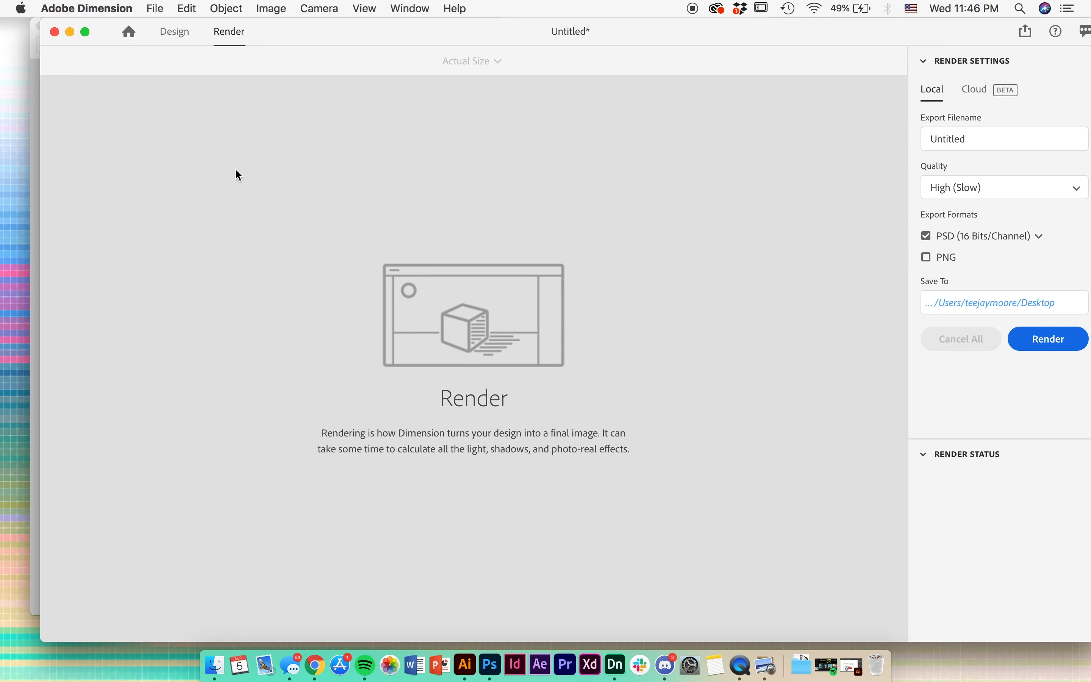
pyautogui.click(171, 32)
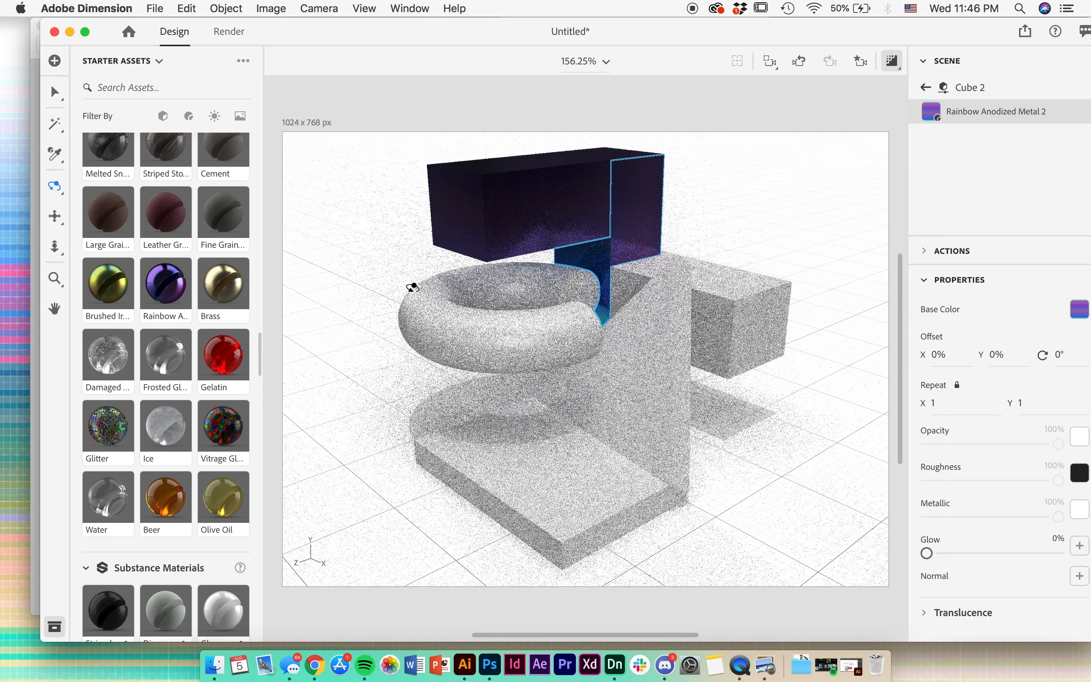
# - Apply the Veined Marble material to the top, upright and rear boxes, and turn off the render preview
pyautogui.scroll(-7, 199, 457)
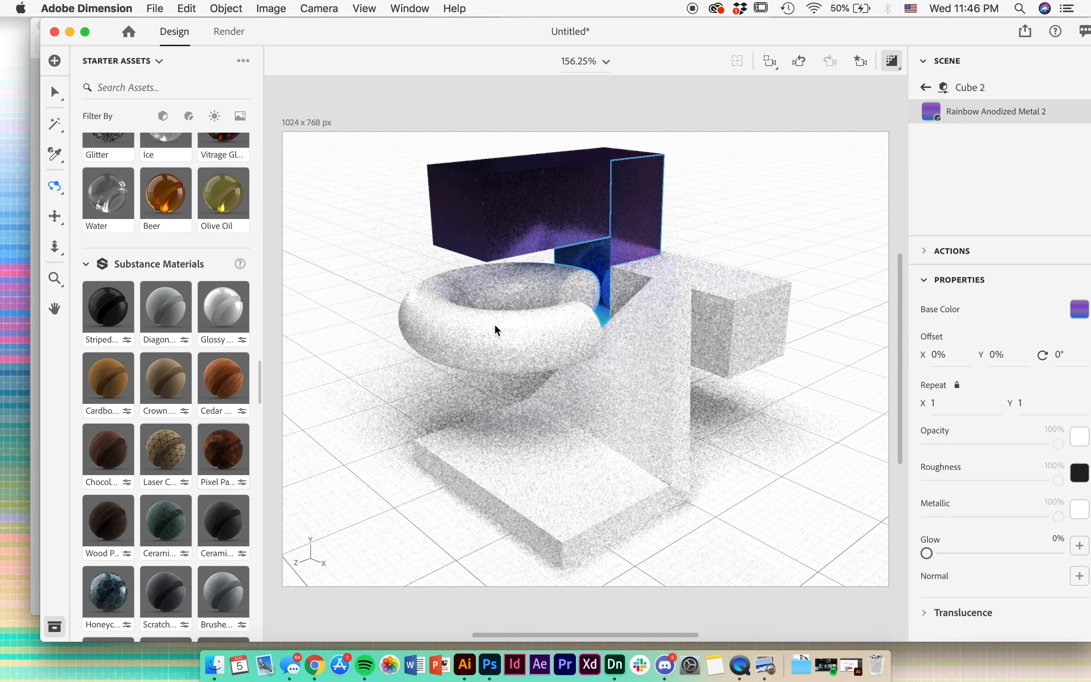
pyautogui.scroll(-3, 106, 502)
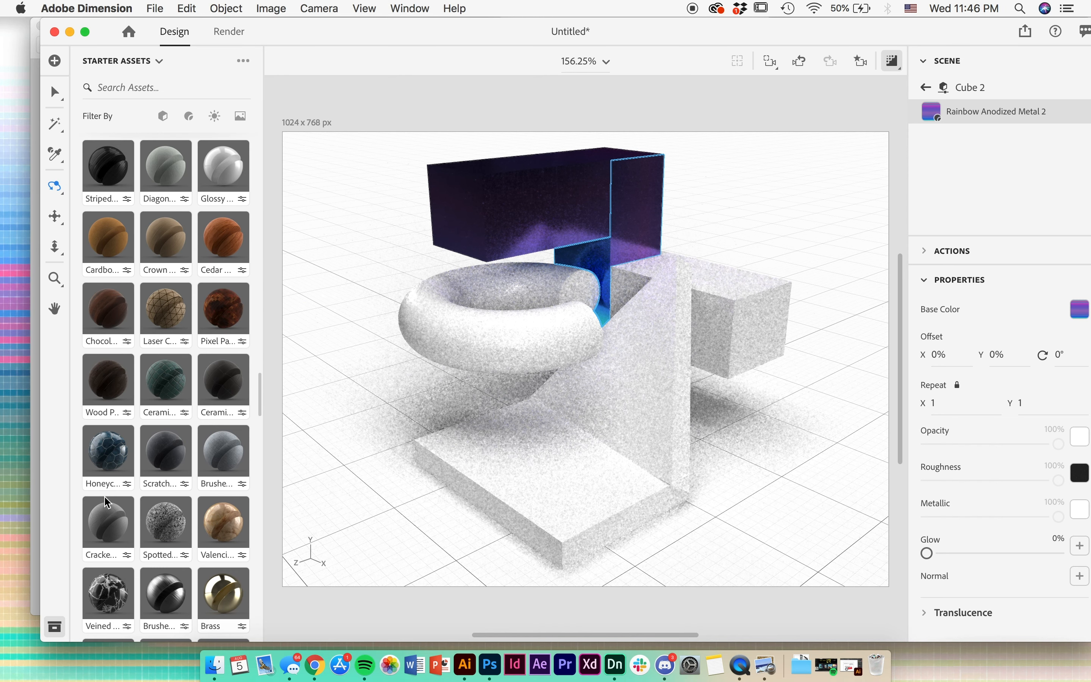
pyautogui.scroll(-1, 107, 502)
pyautogui.moveTo(108, 544); pyautogui.dragTo(536, 226)
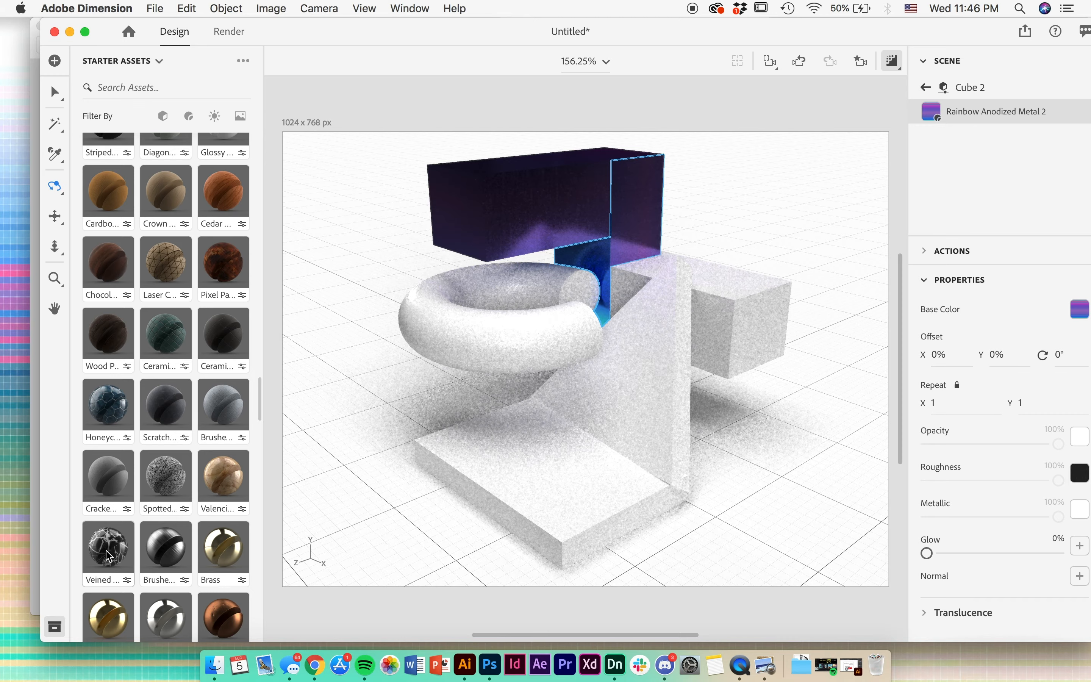
pyautogui.moveTo(107, 549); pyautogui.dragTo(626, 248)
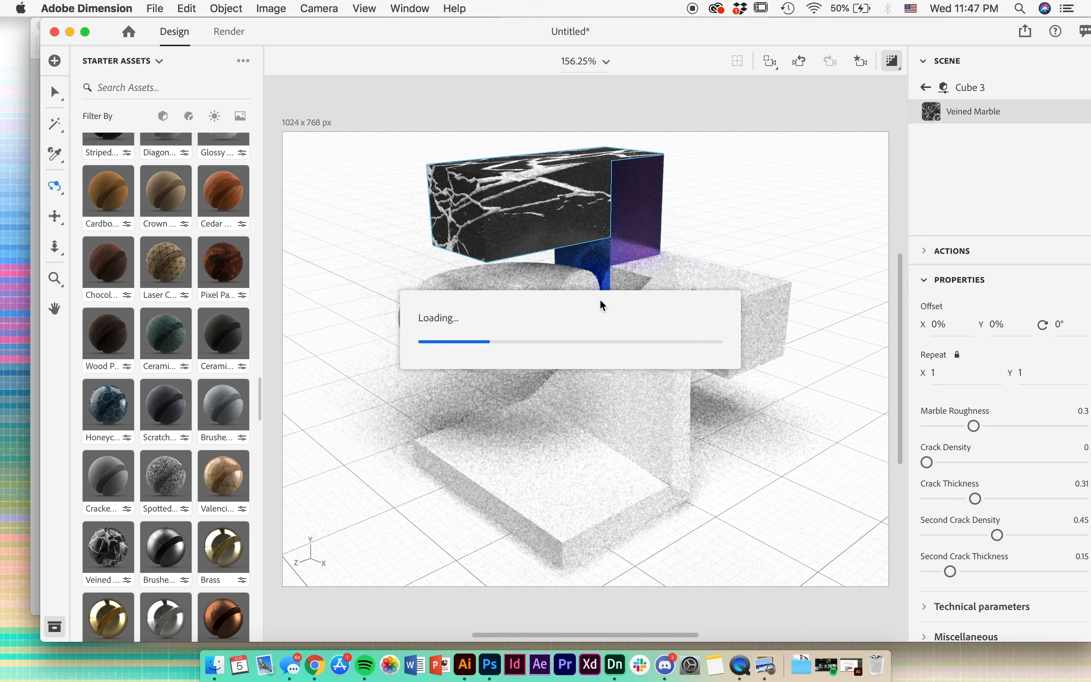
pyautogui.moveTo(106, 550); pyautogui.dragTo(743, 304)
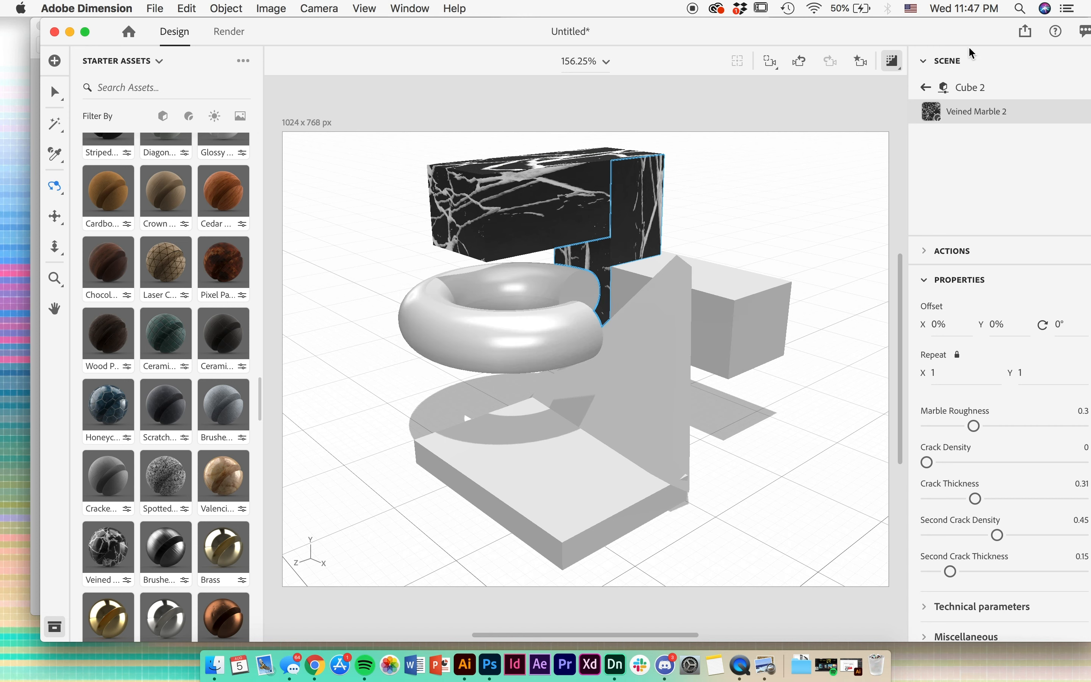
pyautogui.click(892, 61)
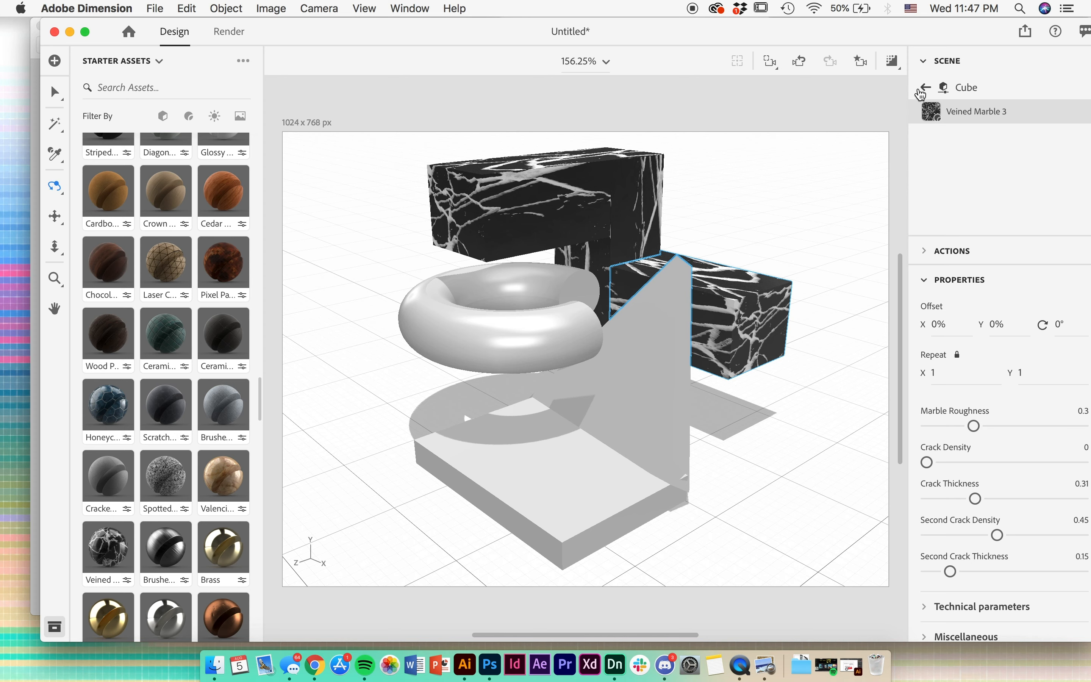
# - Set the rear box marble's Second Crack Thickness to 0.53, and try Second Crack Density 0.23 in the render preview, undoing it
pyautogui.moveTo(936, 33); pyautogui.dragTo(894, 33)
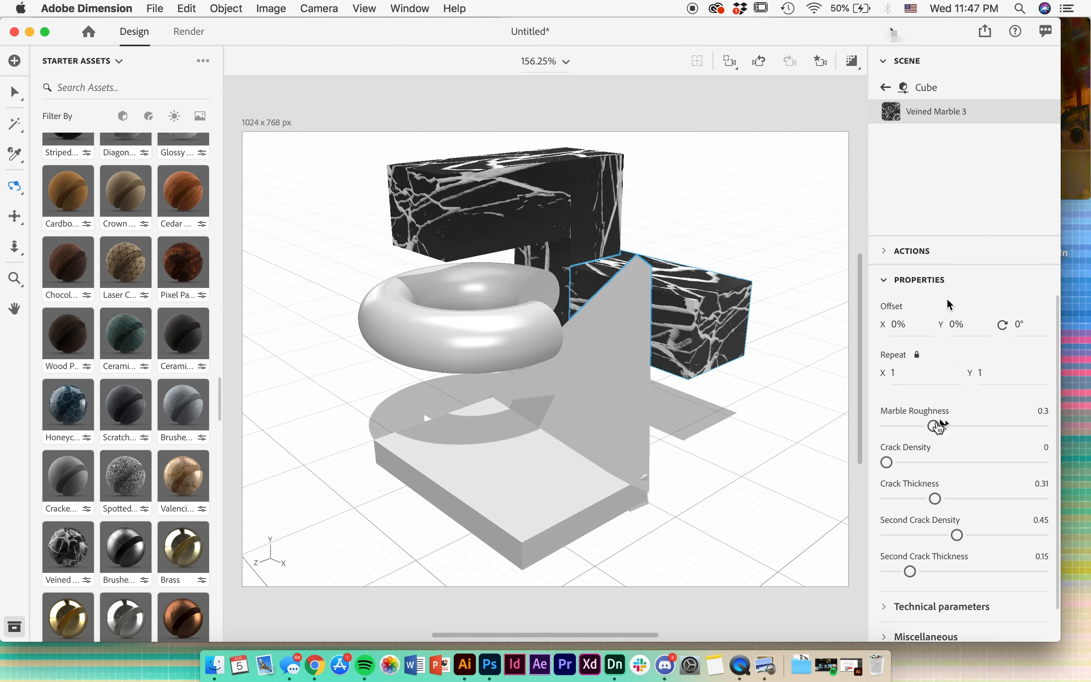
pyautogui.scroll(-2, 993, 445)
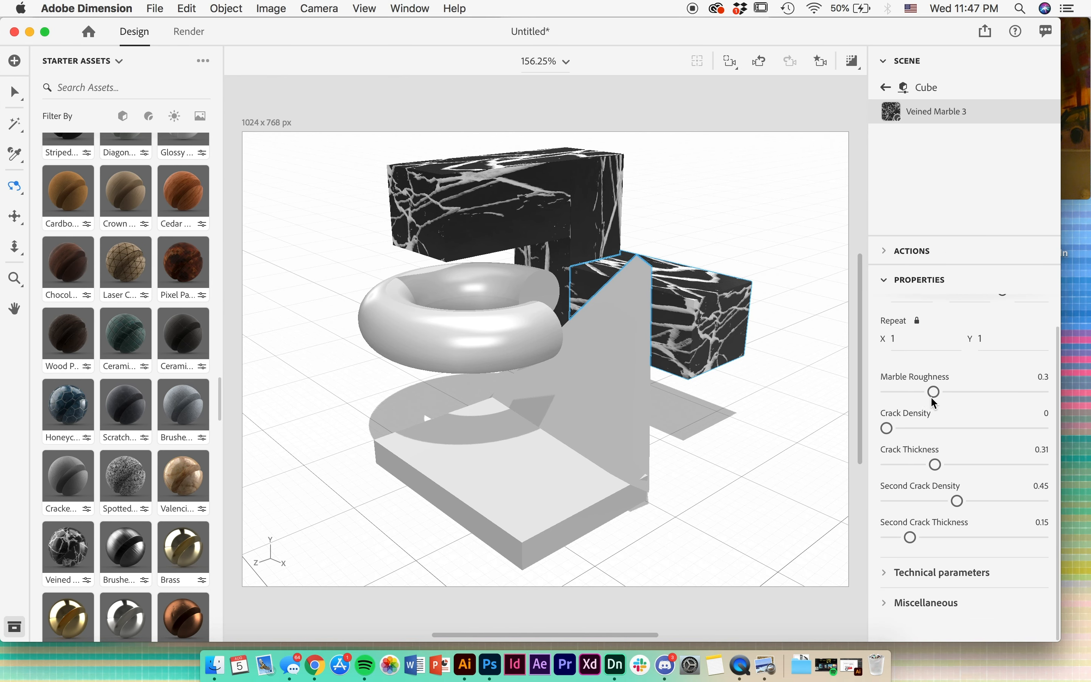
pyautogui.moveTo(909, 540); pyautogui.dragTo(972, 540)
pyautogui.moveTo(953, 504); pyautogui.dragTo(927, 504)
pyautogui.click(851, 61)
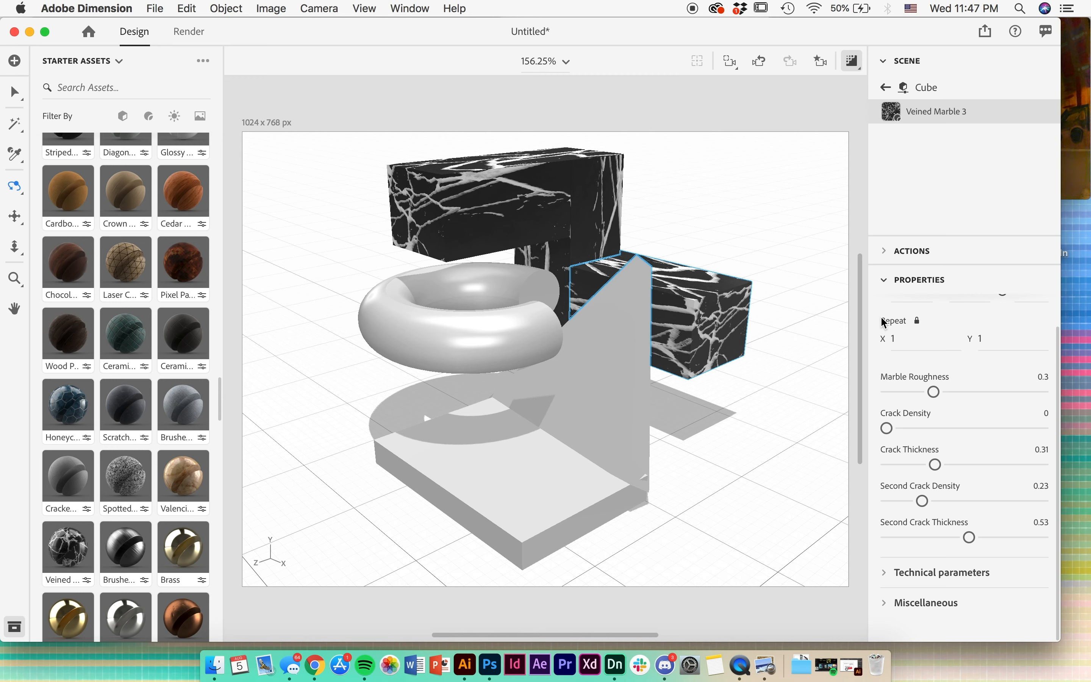
pyautogui.press('super+z')
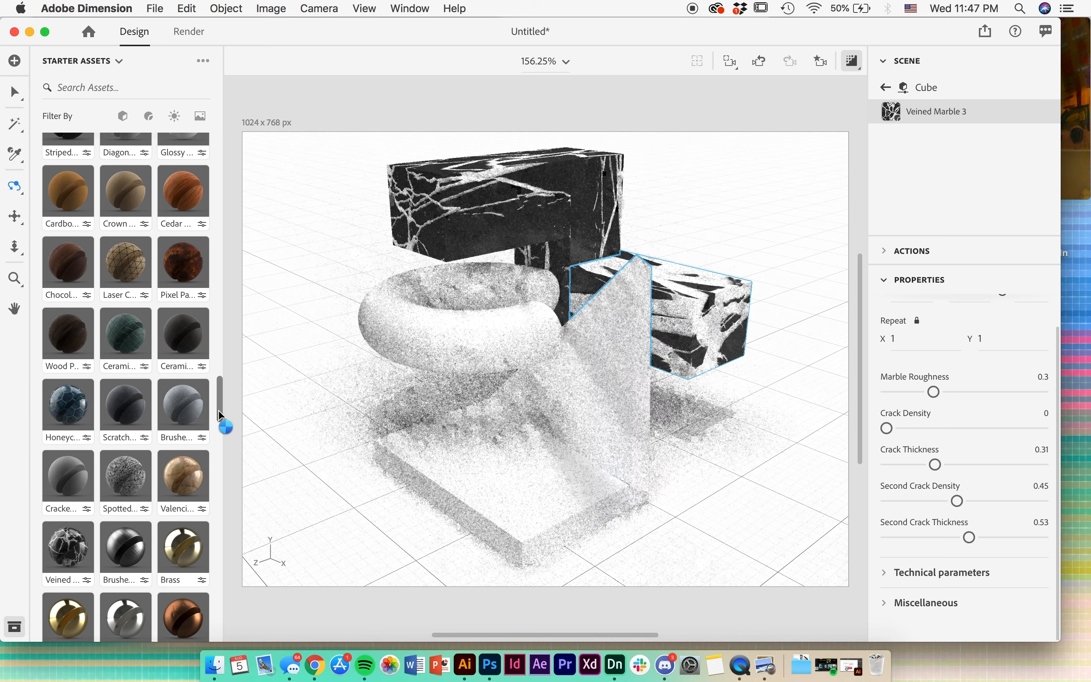
# - Apply the Brushed Aluminum material to the torus
pyautogui.moveTo(218, 410)
pyautogui.mouseDown()
pyautogui.moveTo(218, 385)
pyautogui.moveTo(218, 423)
pyautogui.mouseUp()
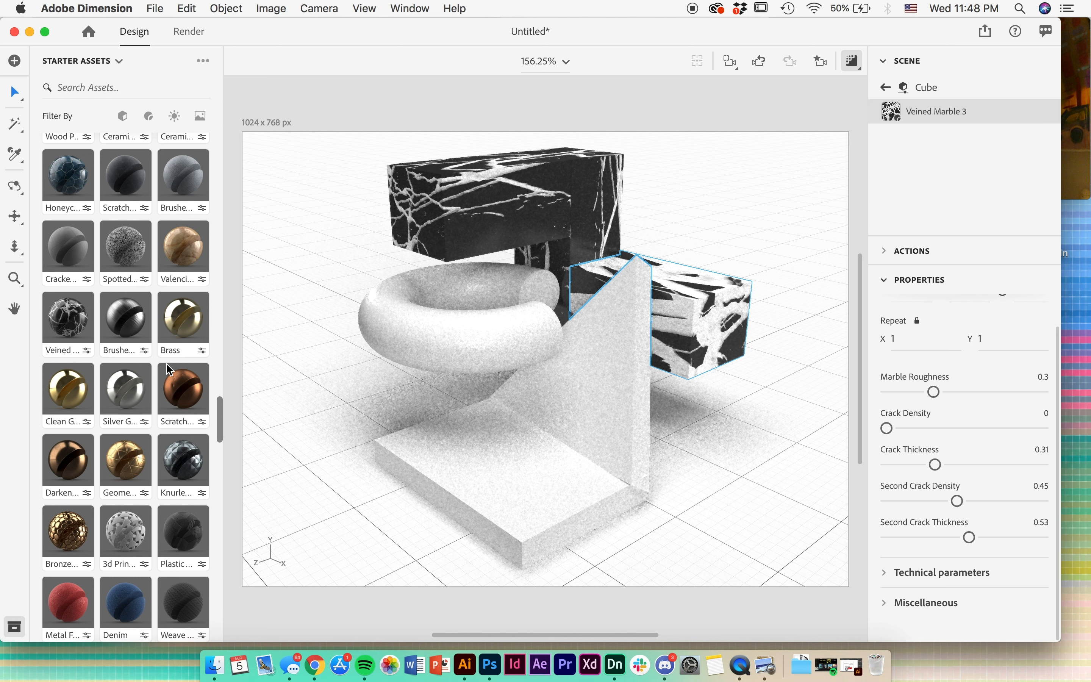
pyautogui.moveTo(126, 322); pyautogui.dragTo(418, 325)
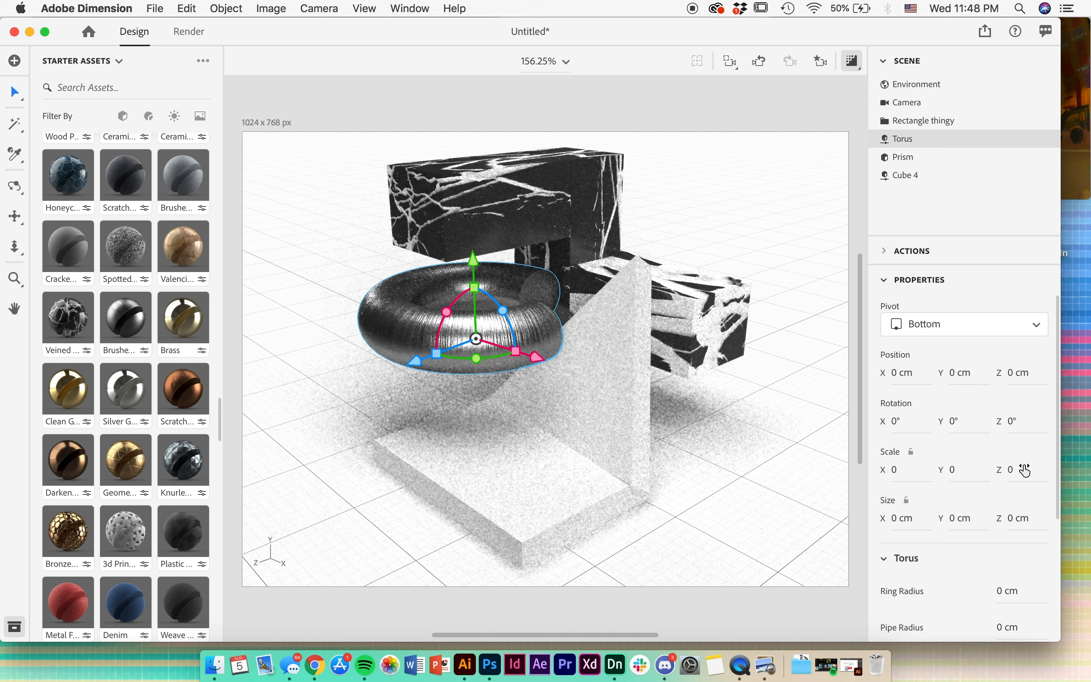
pyautogui.scroll(-6, 914, 338)
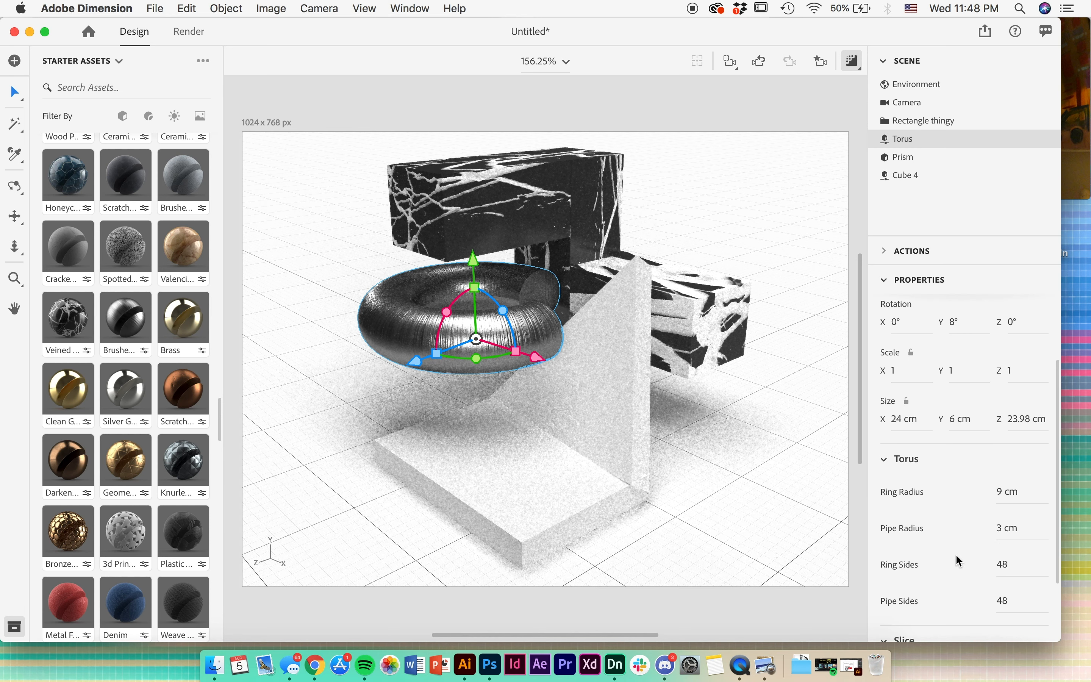
# - Set the torus material's Brushed Intensity to 0 and its Brushed Rotation to 0.46
pyautogui.doubleClick(918, 144)
pyautogui.click(883, 145)
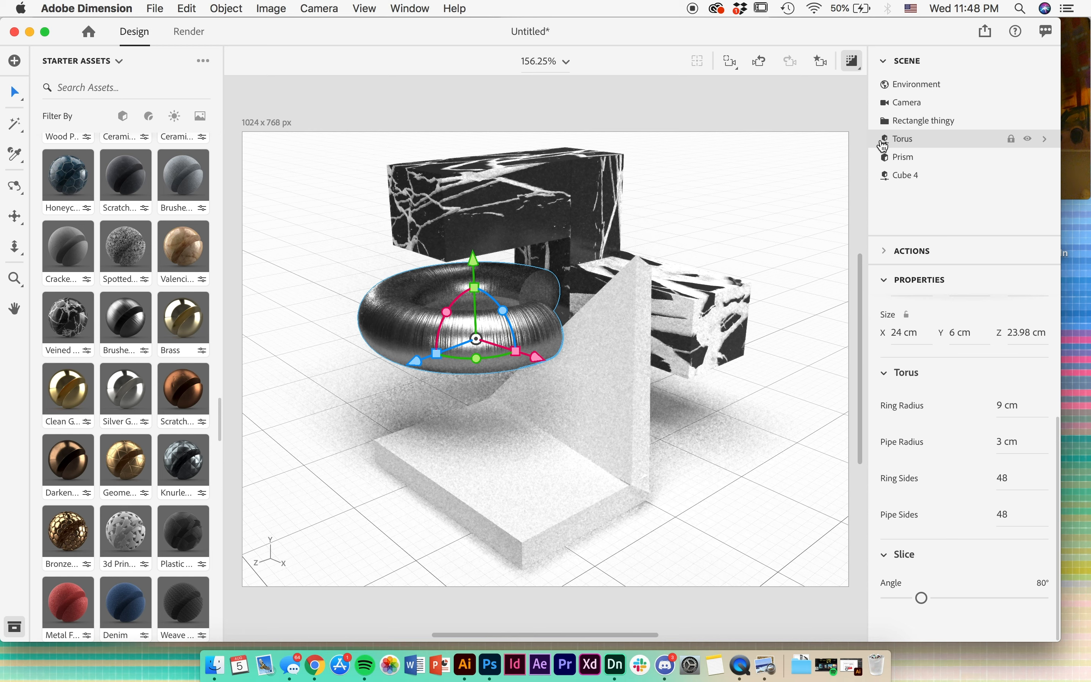
pyautogui.doubleClick(883, 146)
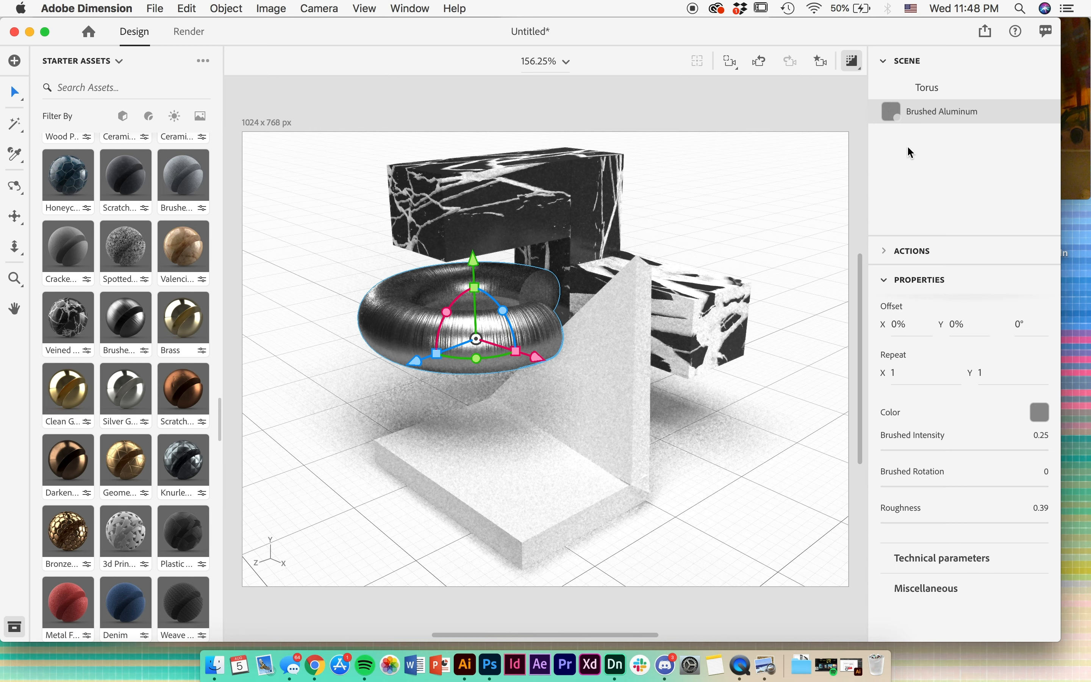
pyautogui.doubleClick(892, 122)
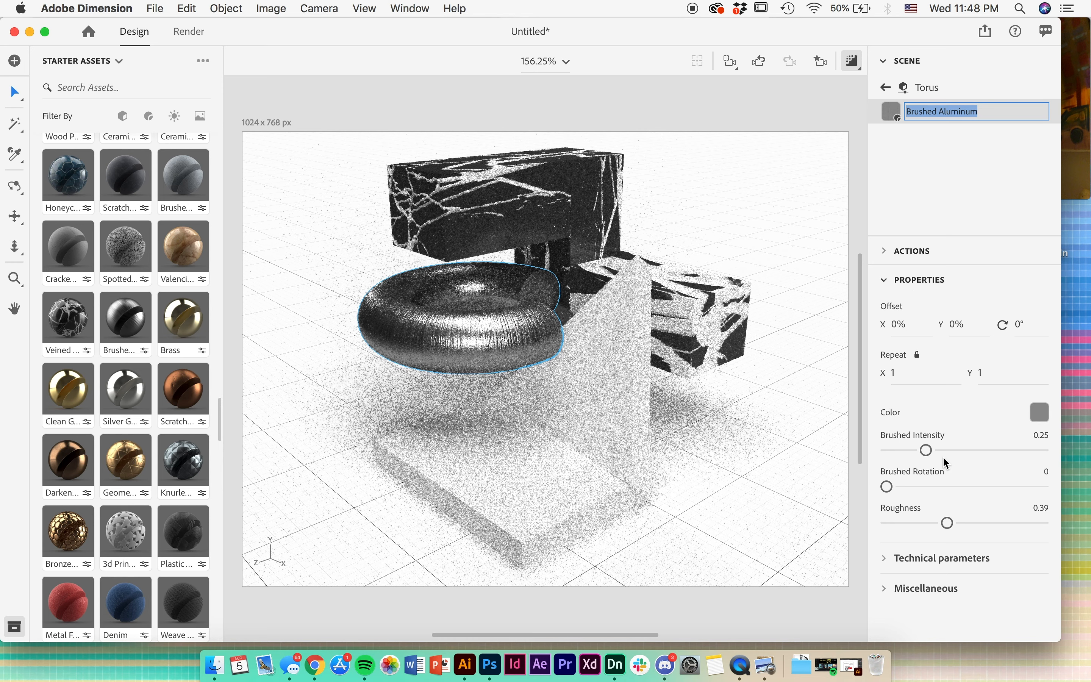
pyautogui.click(889, 451)
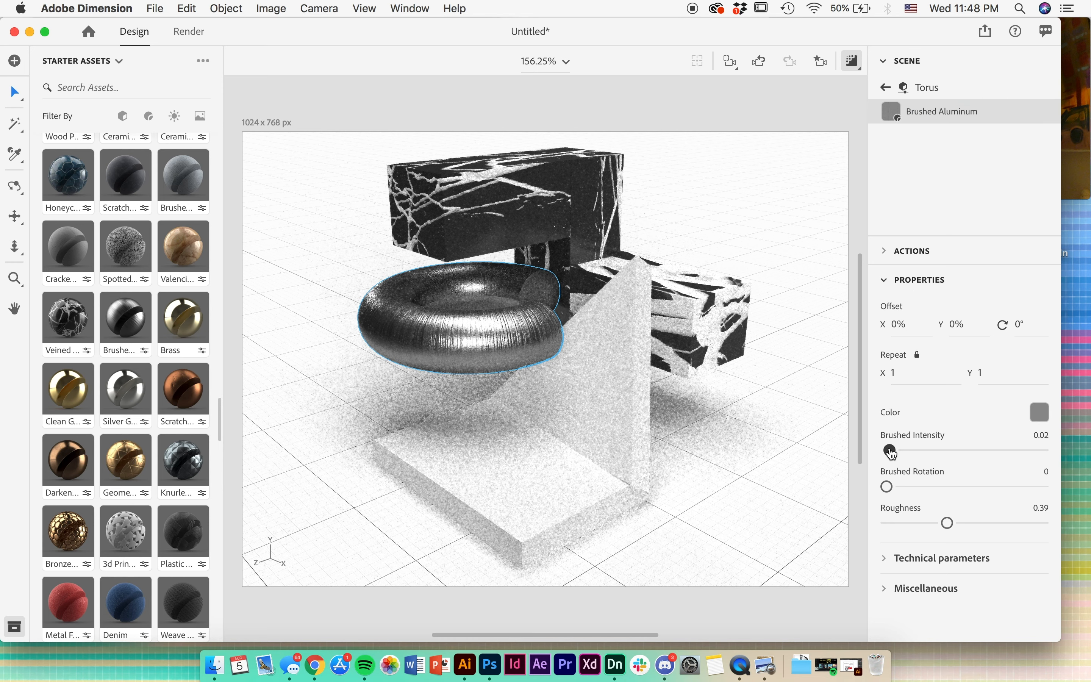
pyautogui.moveTo(891, 452); pyautogui.dragTo(864, 453)
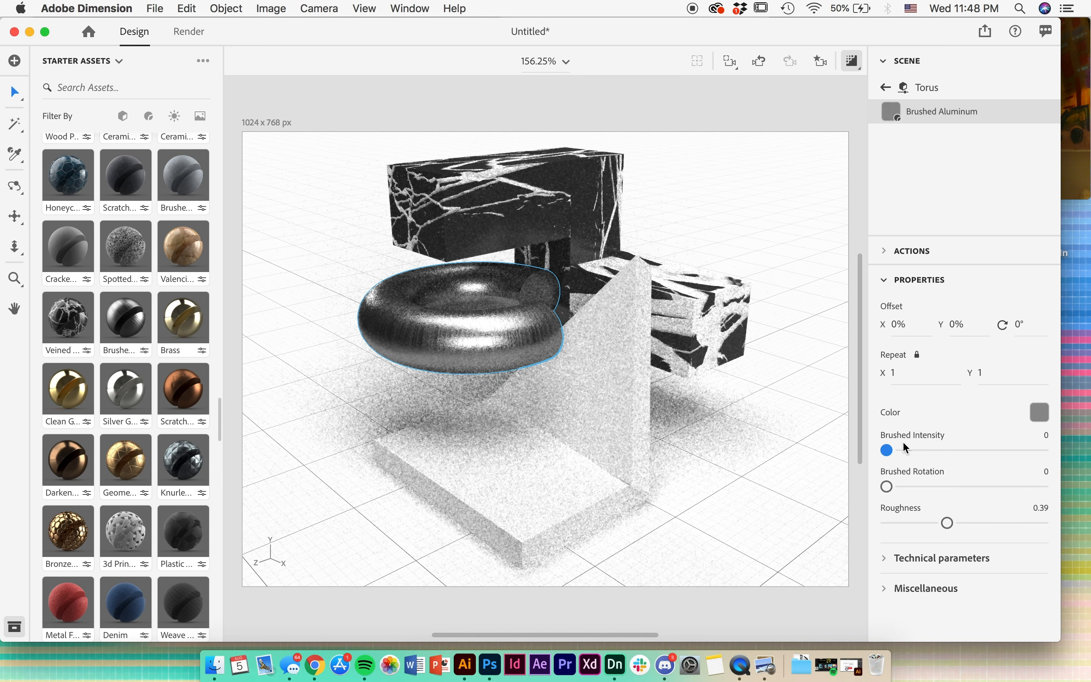
pyautogui.click(958, 487)
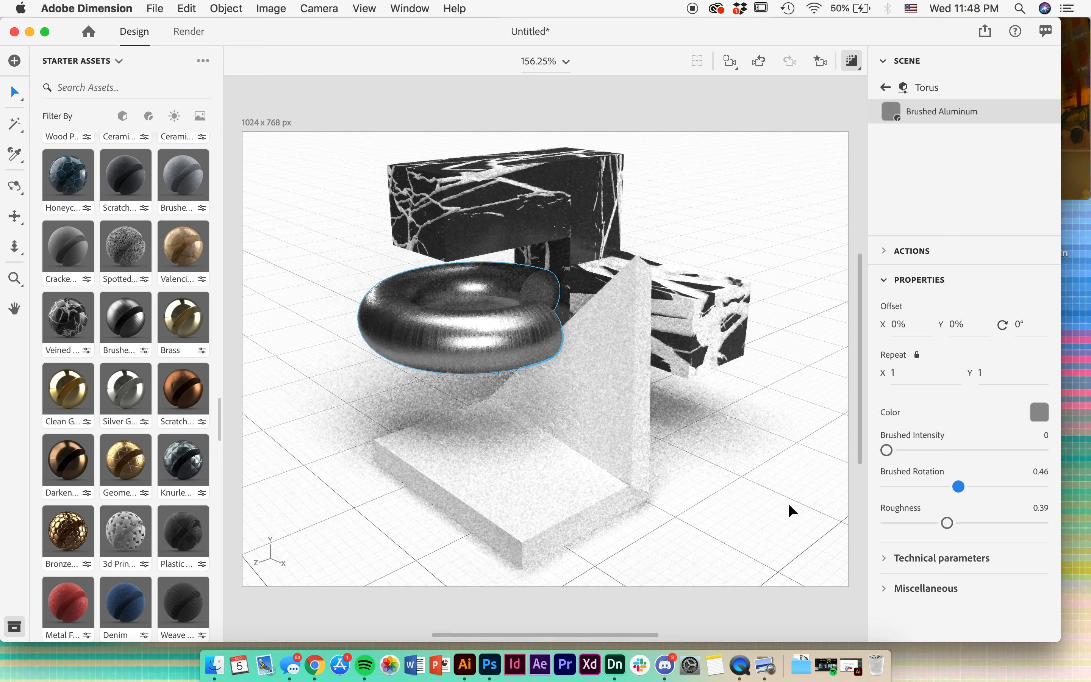
pyautogui.click(1041, 523)
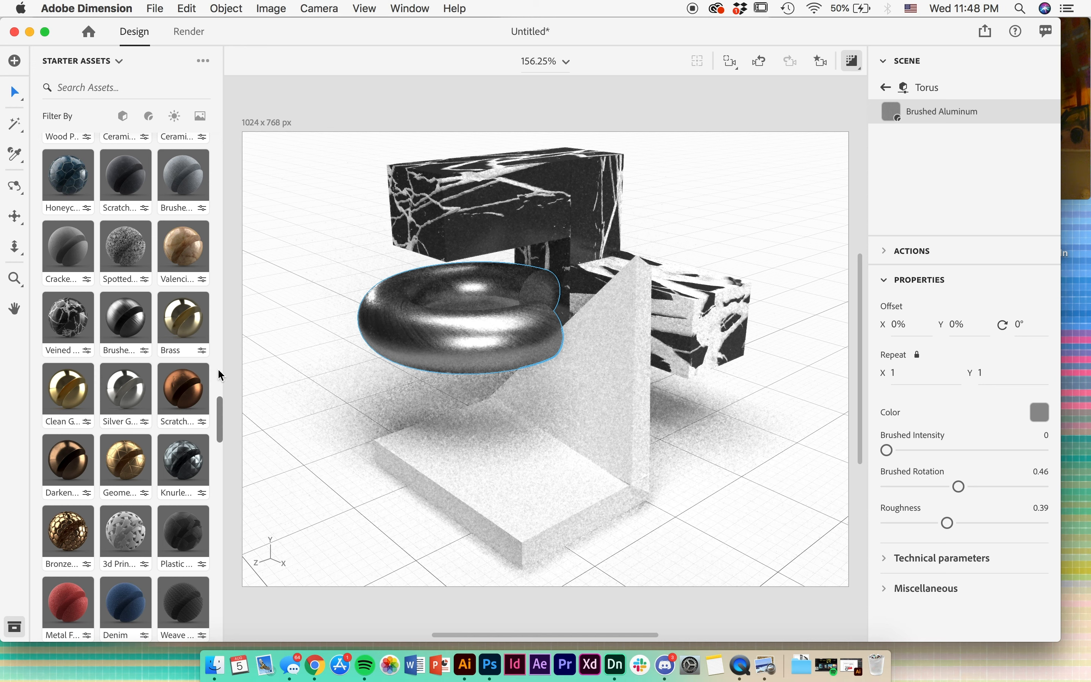
# - Apply the Scratched Concrete material to the base slab and the triangular prism
pyautogui.scroll(9, 168, 477)
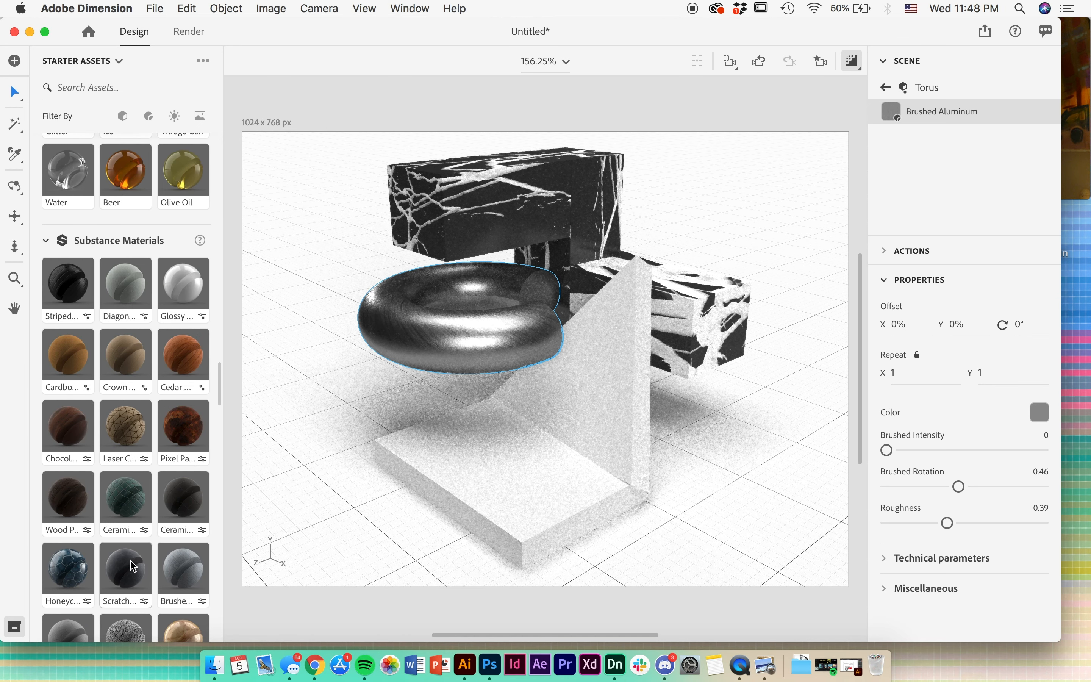
pyautogui.moveTo(128, 568); pyautogui.dragTo(539, 486)
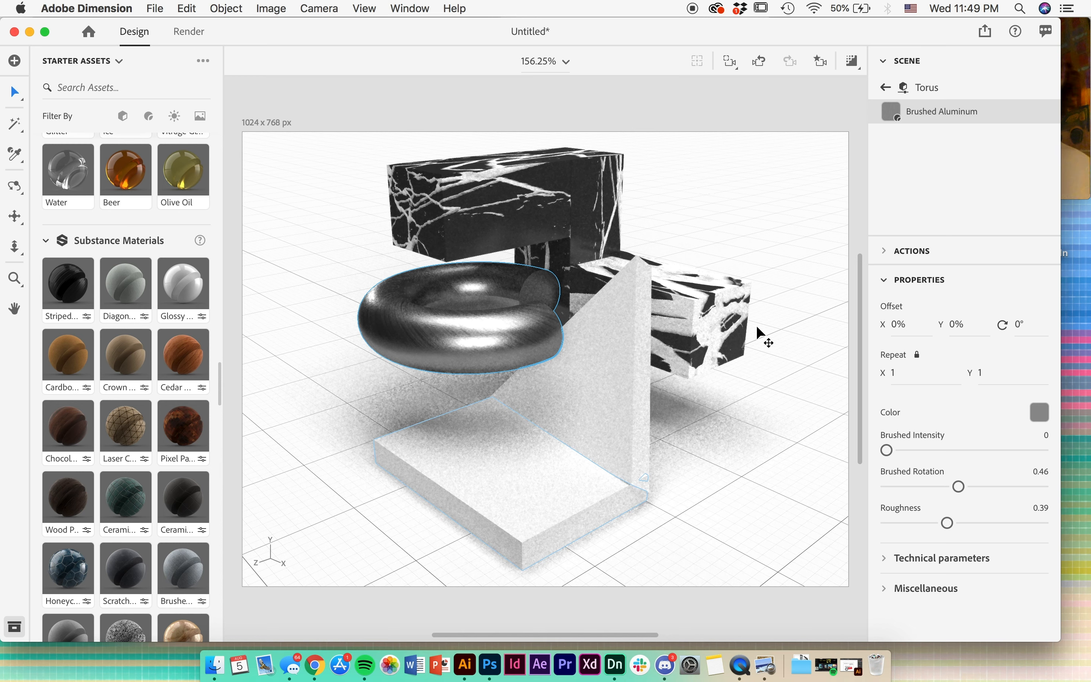
pyautogui.click(641, 264)
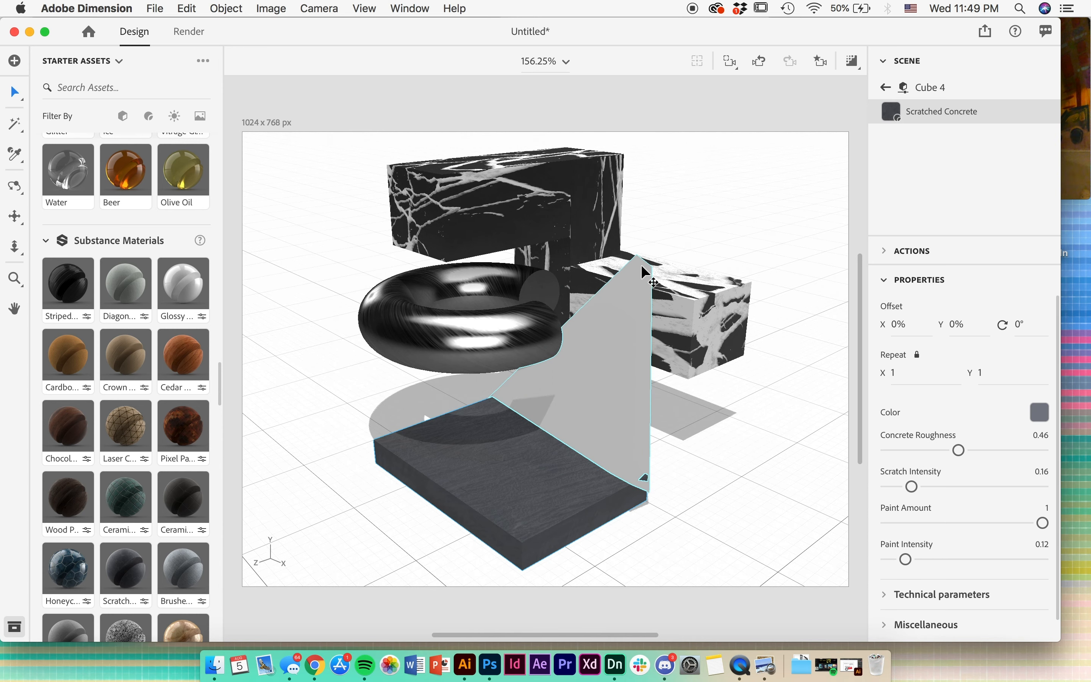
pyautogui.moveTo(126, 572); pyautogui.dragTo(605, 409)
# - Change the prism's Scratched Concrete color to blue, RGB 38, 81, 209
pyautogui.click(1039, 414)
pyautogui.click(1014, 306)
pyautogui.moveTo(1014, 306); pyautogui.dragTo(982, 334)
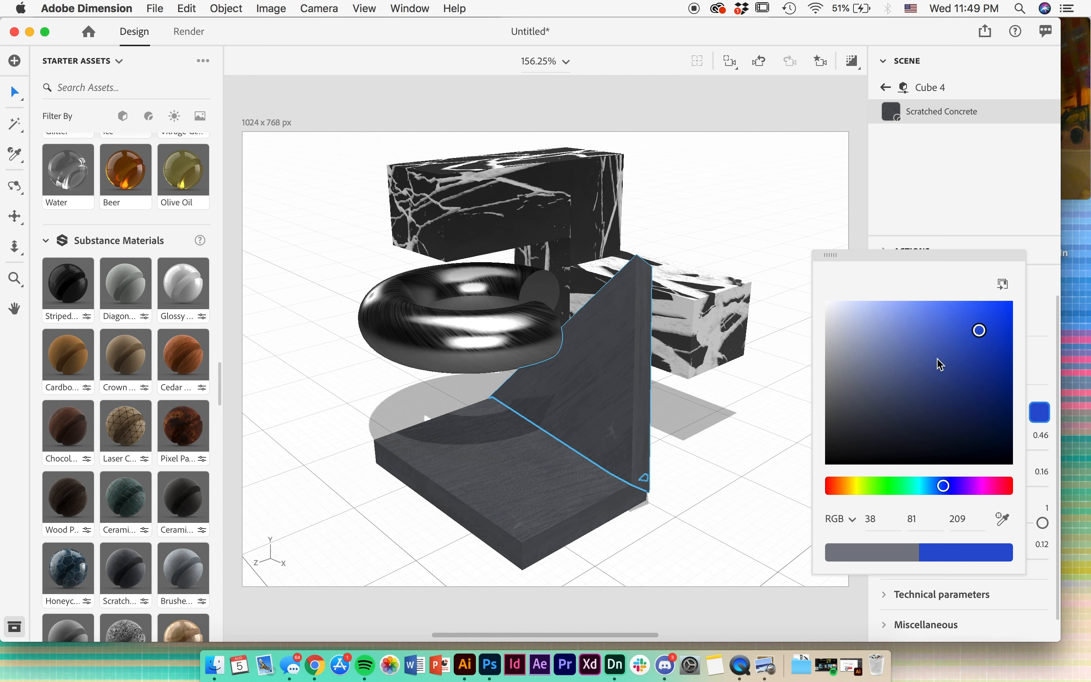
# - Turn off the render preview and undo the blue color on the base slab's Scratched Concrete
pyautogui.click(994, 210)
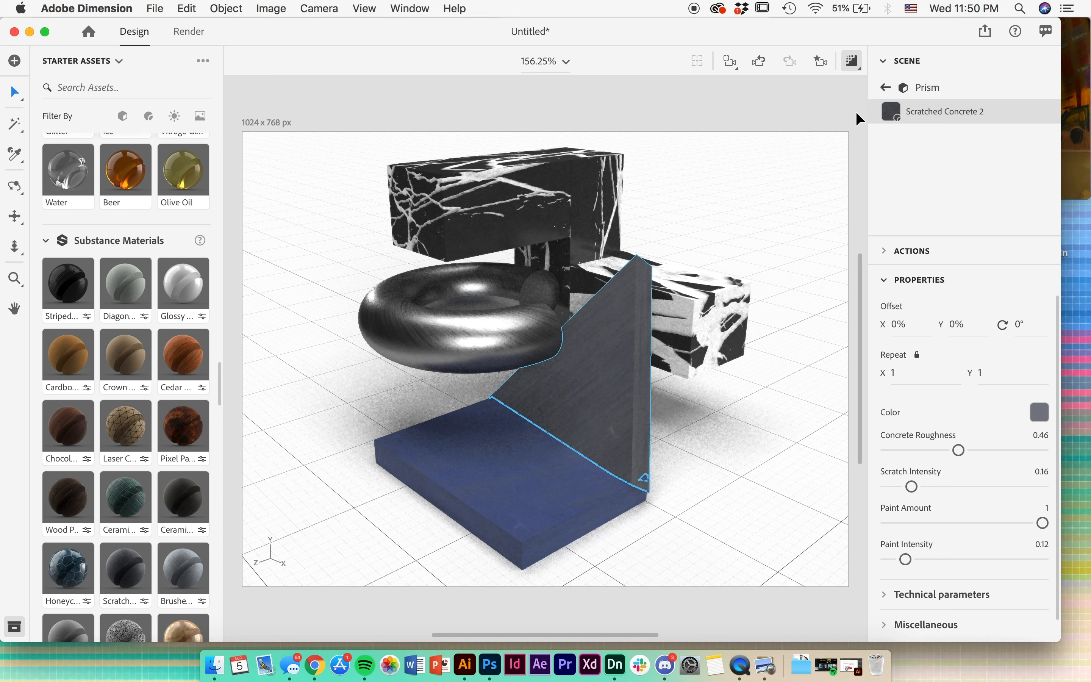
pyautogui.click(852, 66)
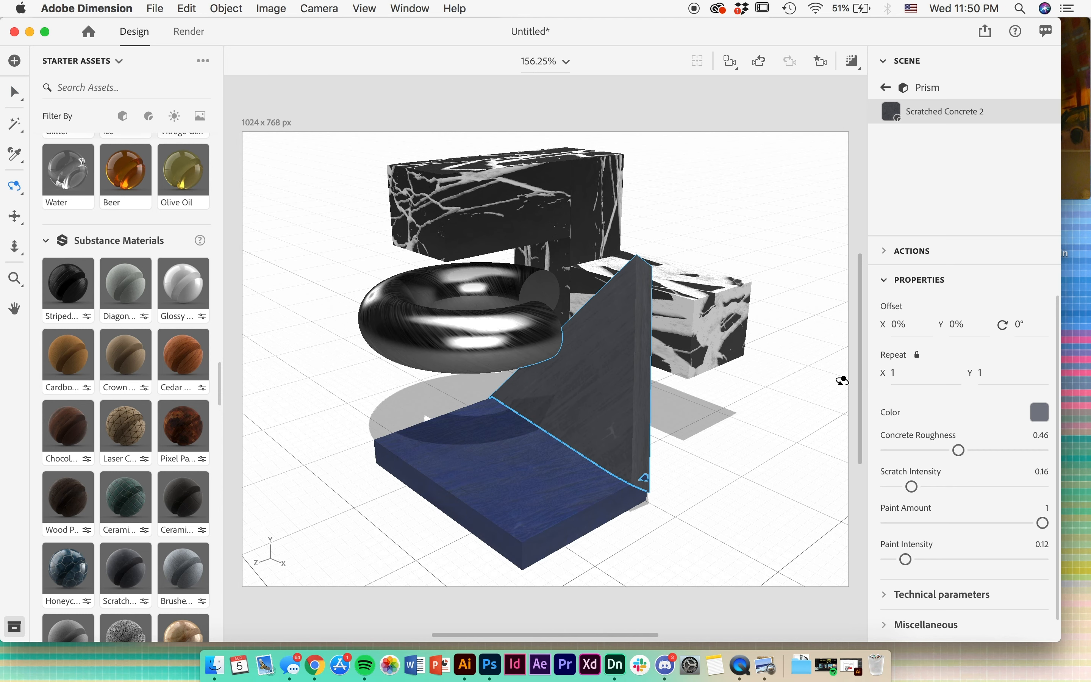
pyautogui.press('v')
pyautogui.click(496, 480)
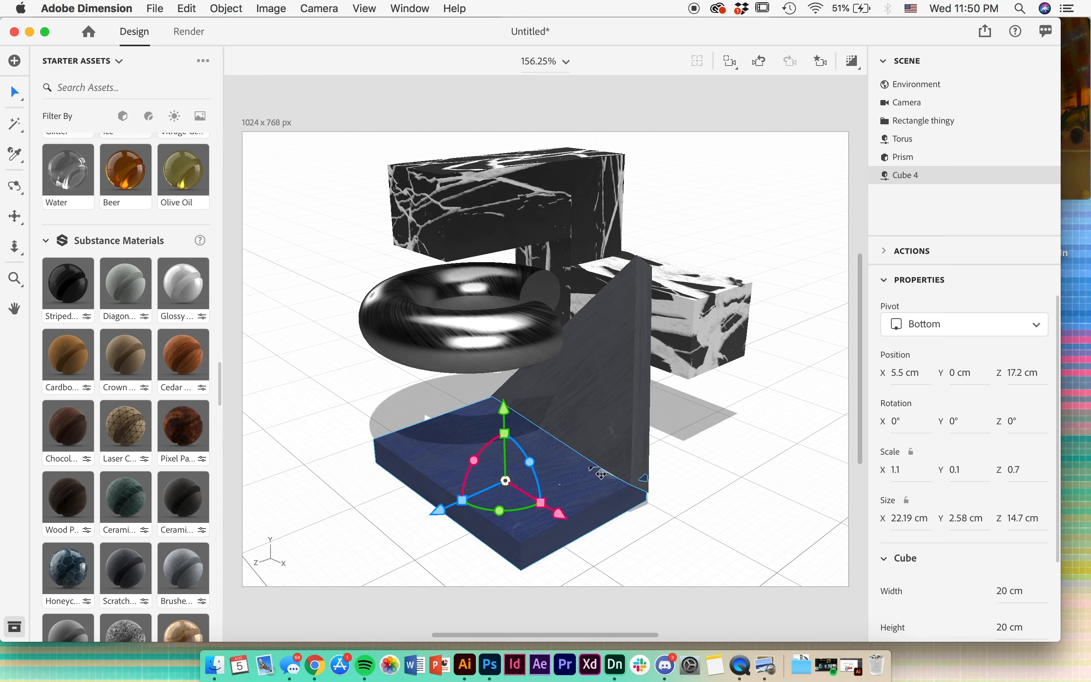
pyautogui.press('super+z')
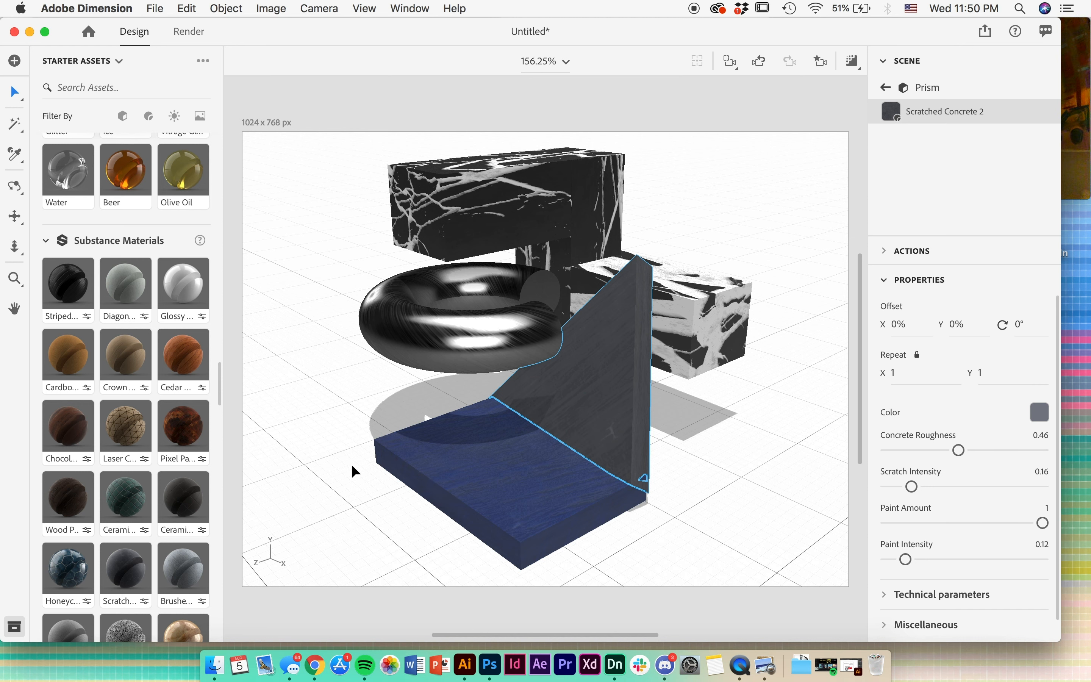
pyautogui.click(184, 409)
pyautogui.moveTo(474, 497); pyautogui.dragTo(474, 496)
# - Select the torus and open its Brushed Aluminum material
pyautogui.click(410, 318)
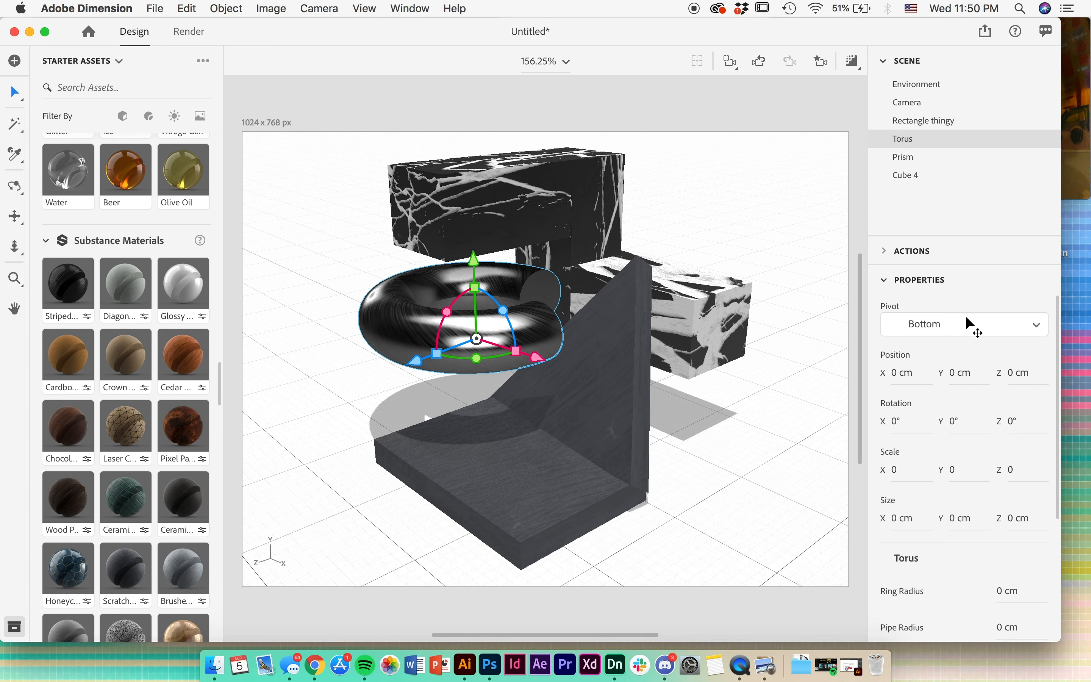
pyautogui.doubleClick(916, 144)
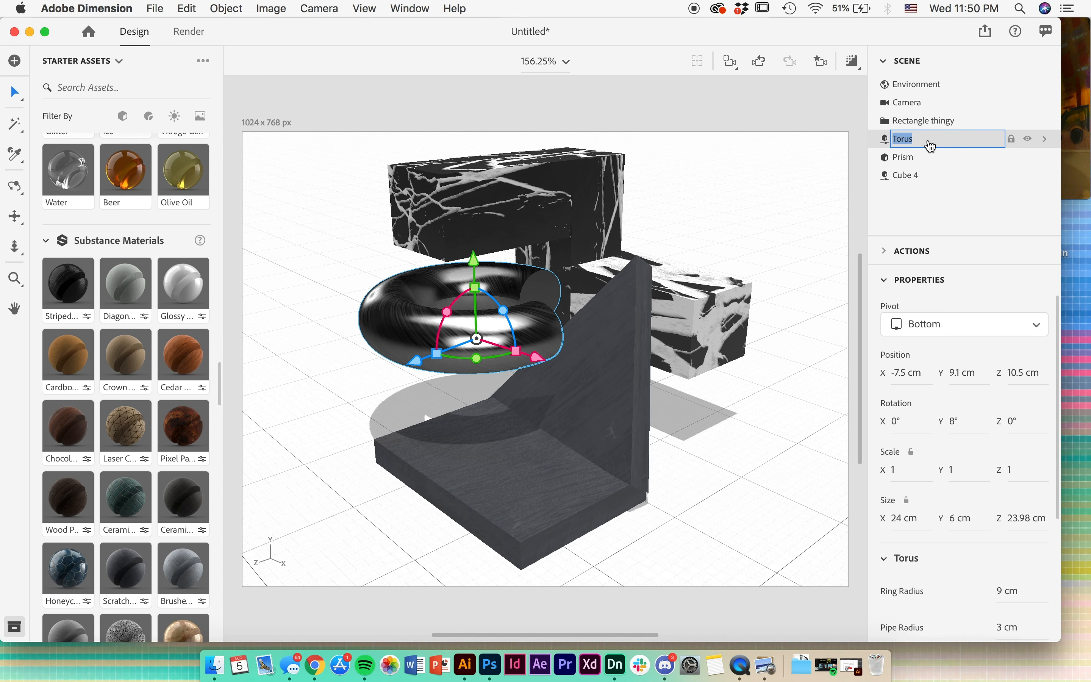
pyautogui.click(880, 140)
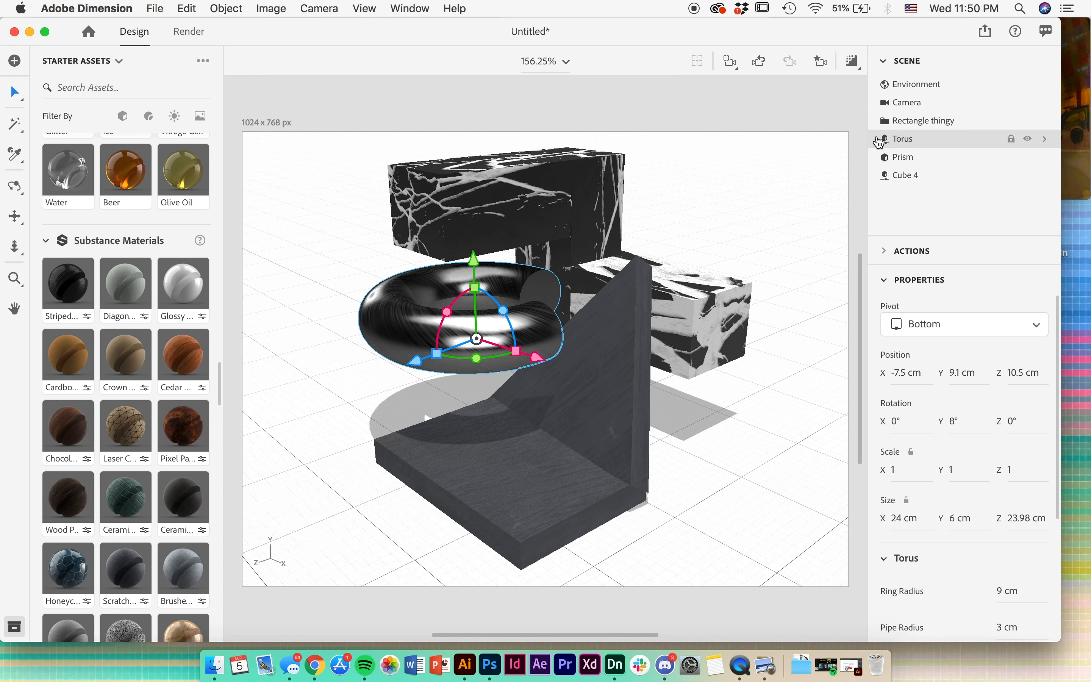
pyautogui.doubleClick(881, 140)
pyautogui.click(879, 144)
pyautogui.doubleClick(928, 144)
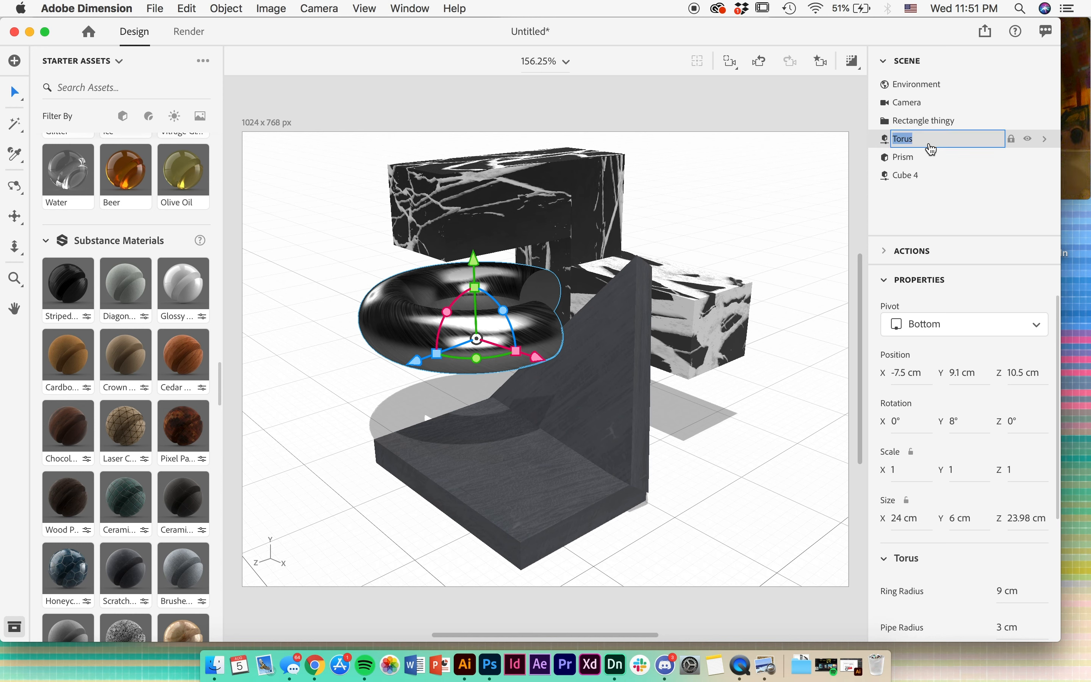
pyautogui.click(881, 140)
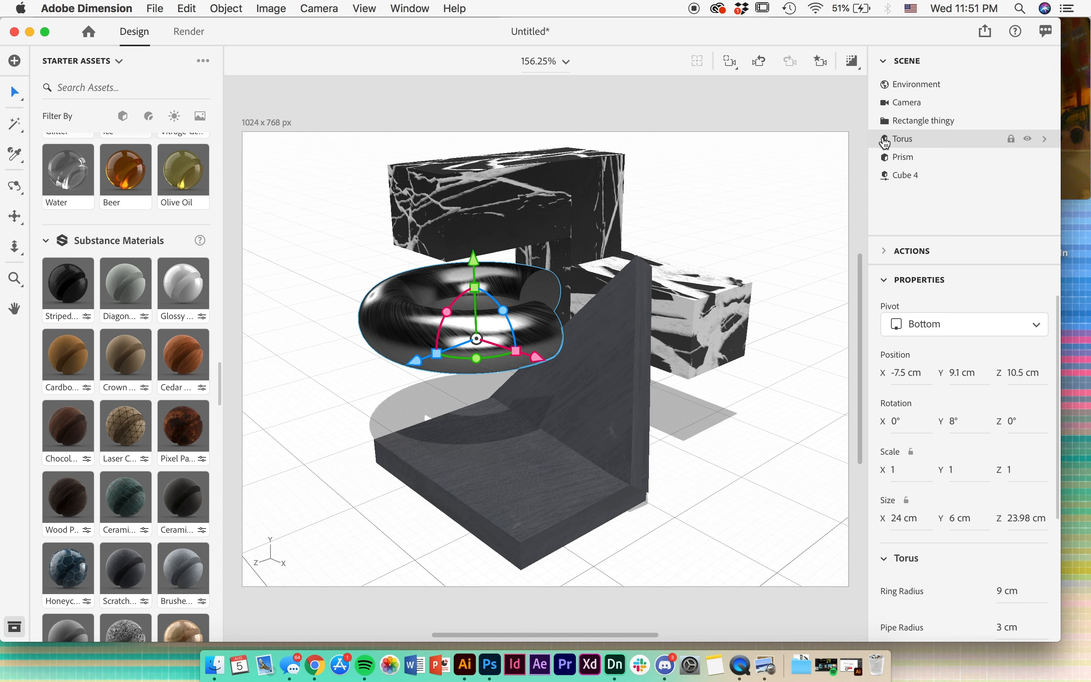
pyautogui.click(885, 143)
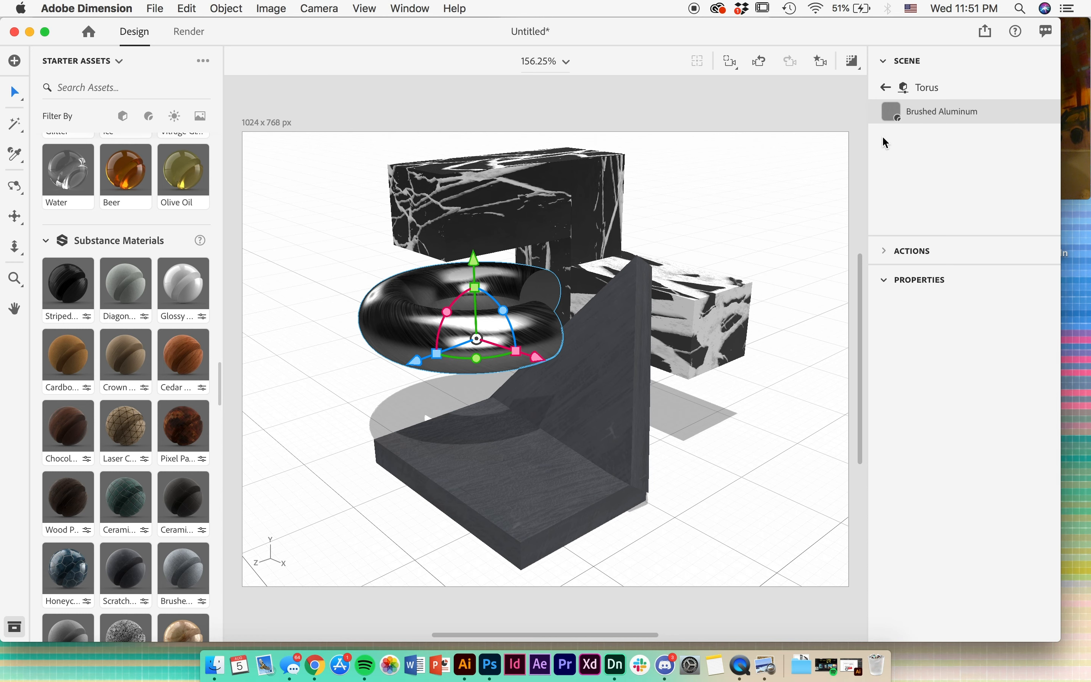
# - Lighten the torus's Brushed Aluminum color to a very light gray
pyautogui.click(1040, 412)
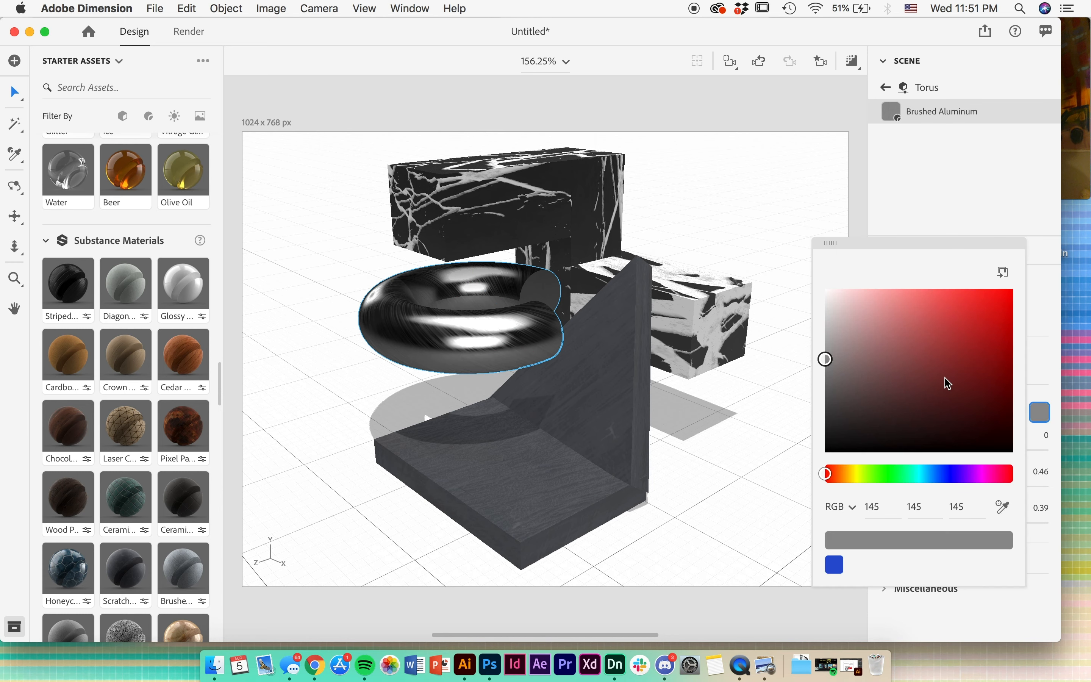
pyautogui.click(828, 318)
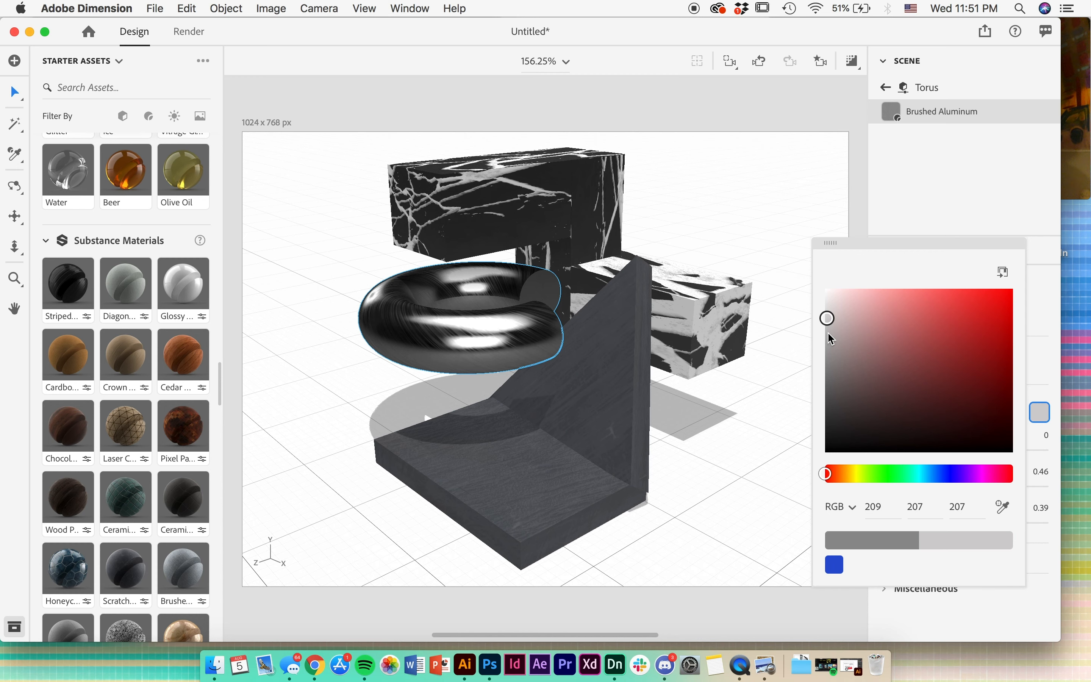
pyautogui.click(829, 333)
pyautogui.click(827, 320)
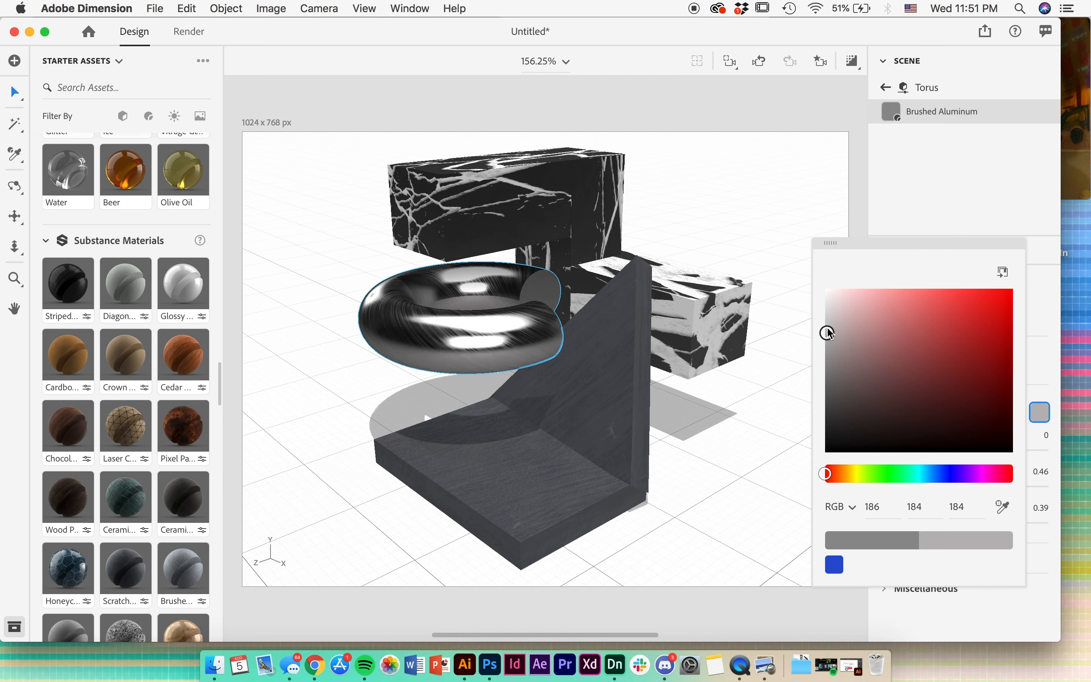
pyautogui.click(828, 306)
pyautogui.click(845, 237)
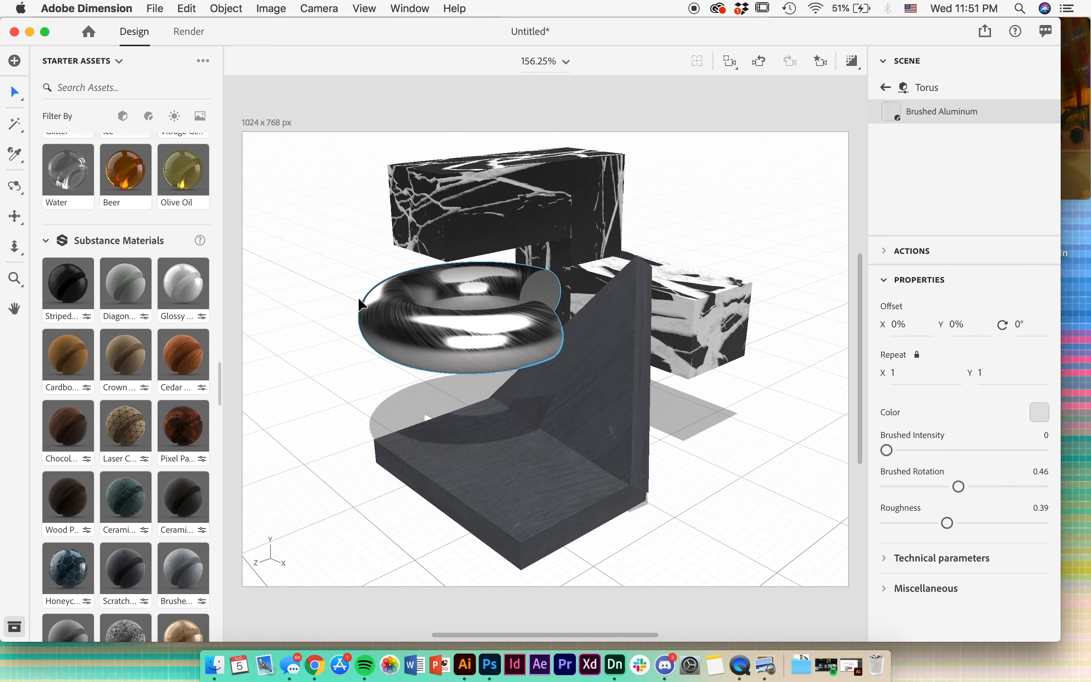
# - Turn on the render preview and light the scene with the Studio Softbox 3 environment light
pyautogui.scroll(-10, 189, 408)
pyautogui.scroll(-13, 188, 408)
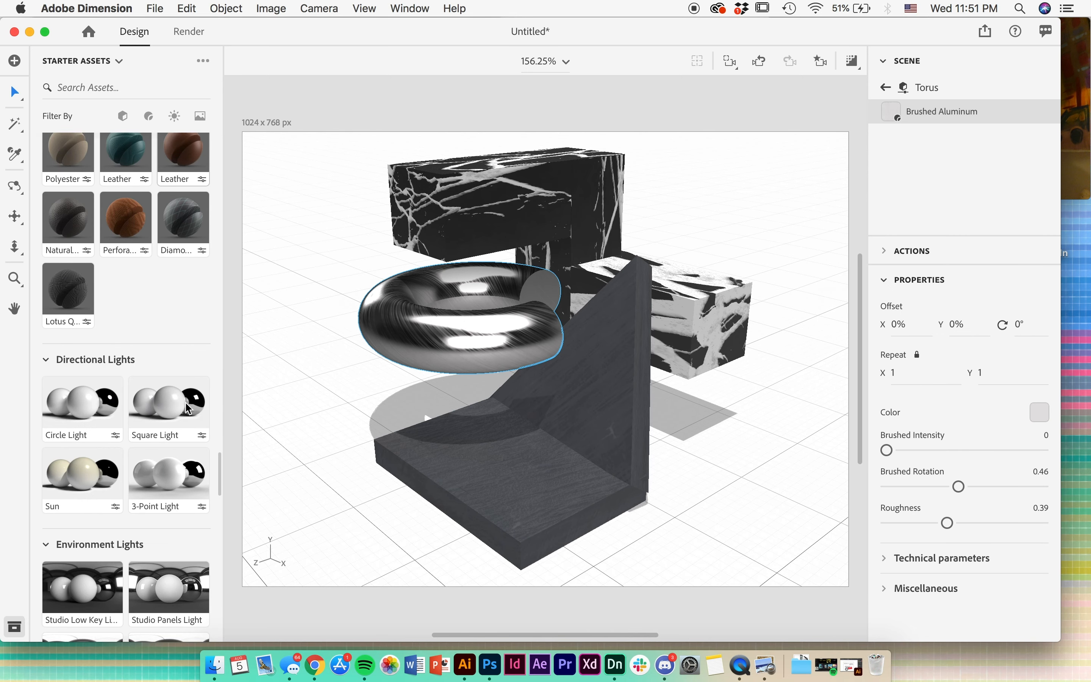
pyautogui.scroll(-3, 188, 408)
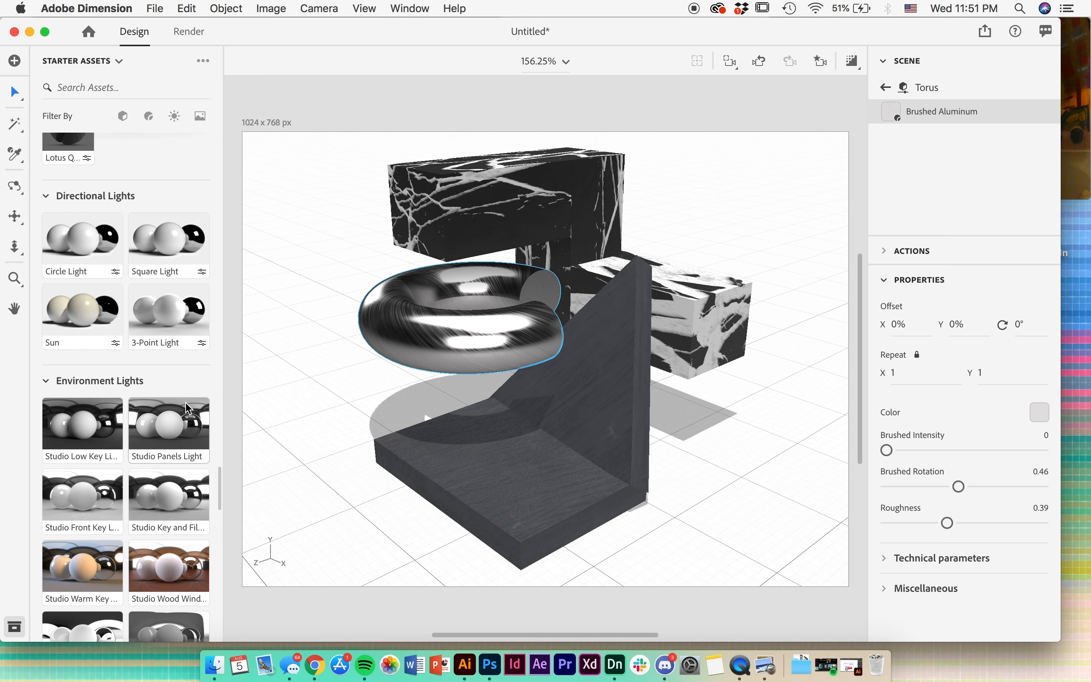
pyautogui.scroll(-3, 188, 408)
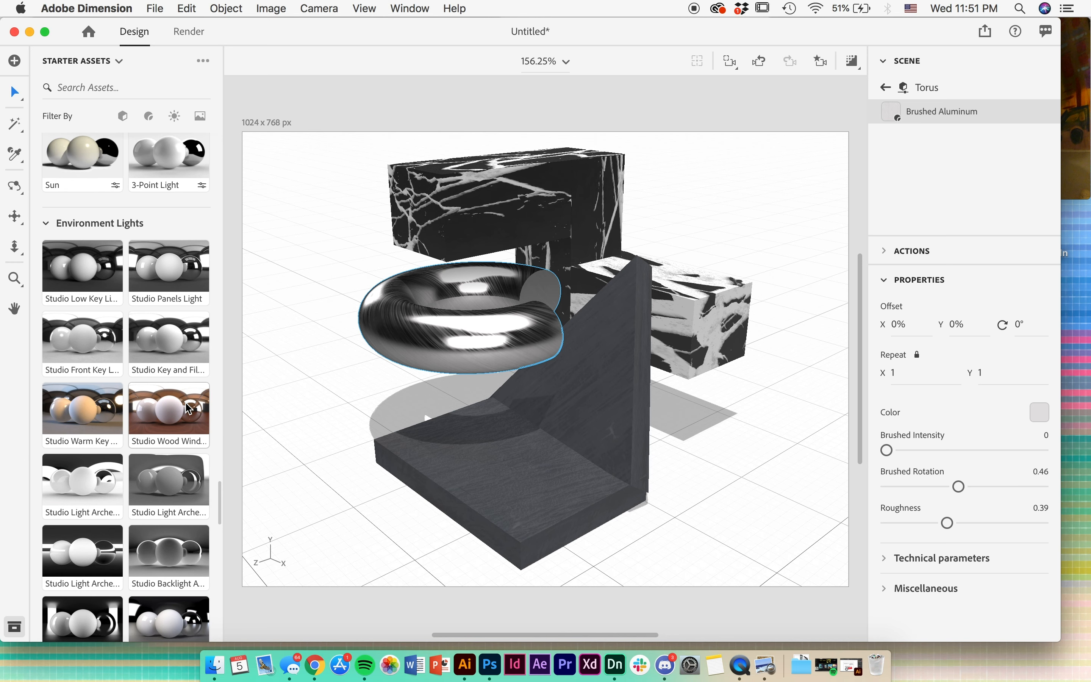
pyautogui.scroll(1, 106, 255)
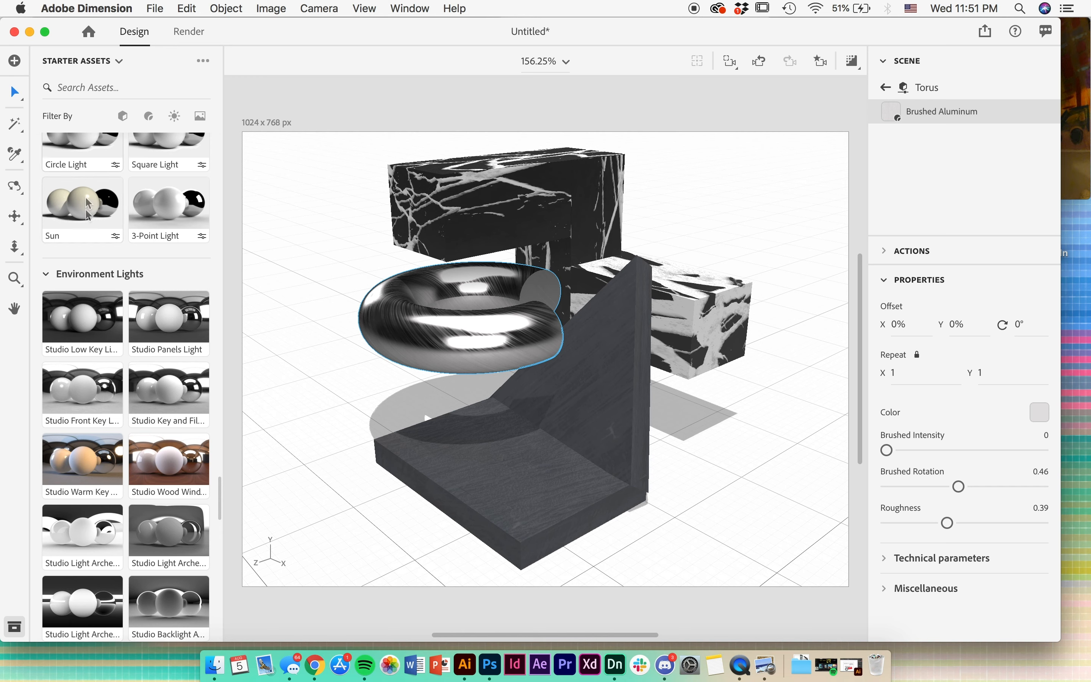
pyautogui.moveTo(84, 208); pyautogui.dragTo(351, 380)
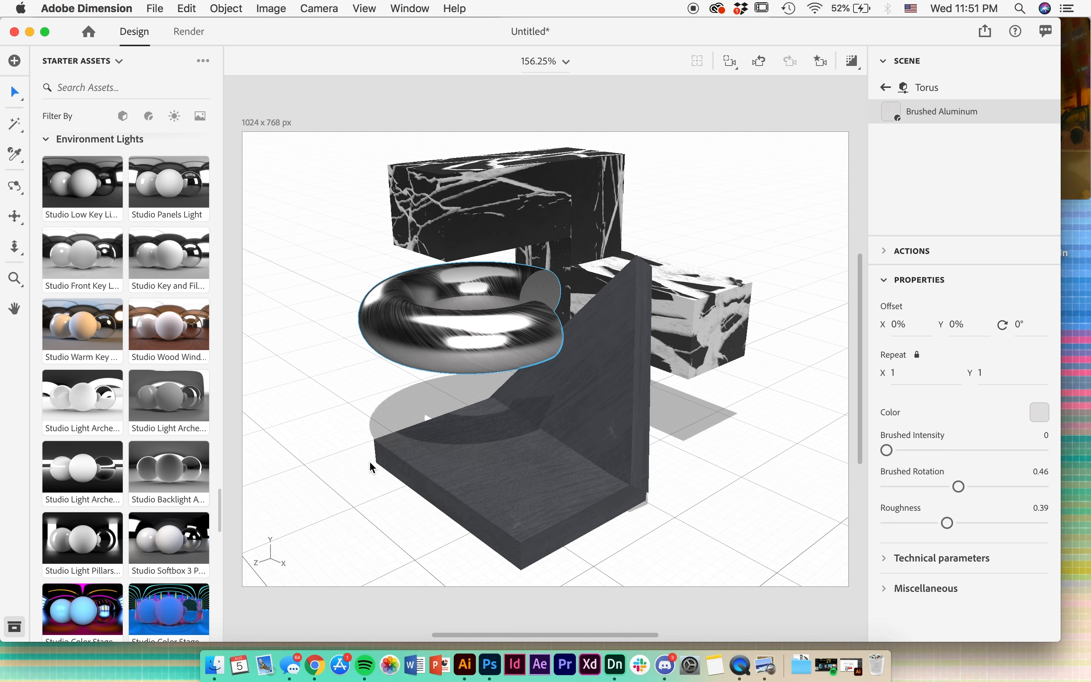
pyautogui.click(851, 61)
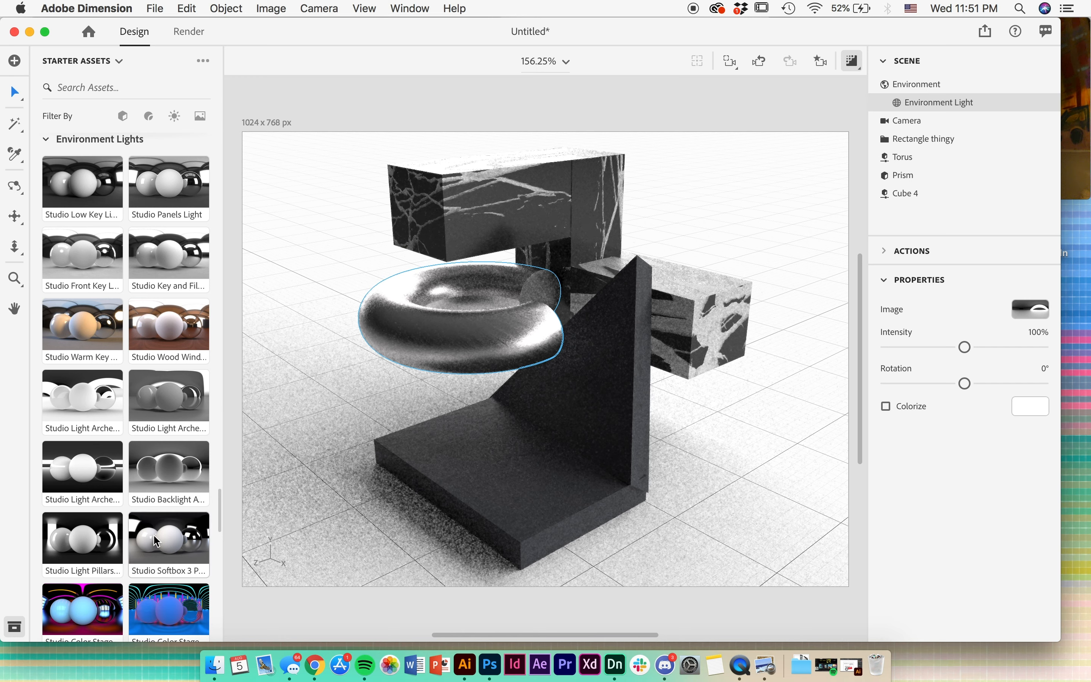
pyautogui.click(173, 540)
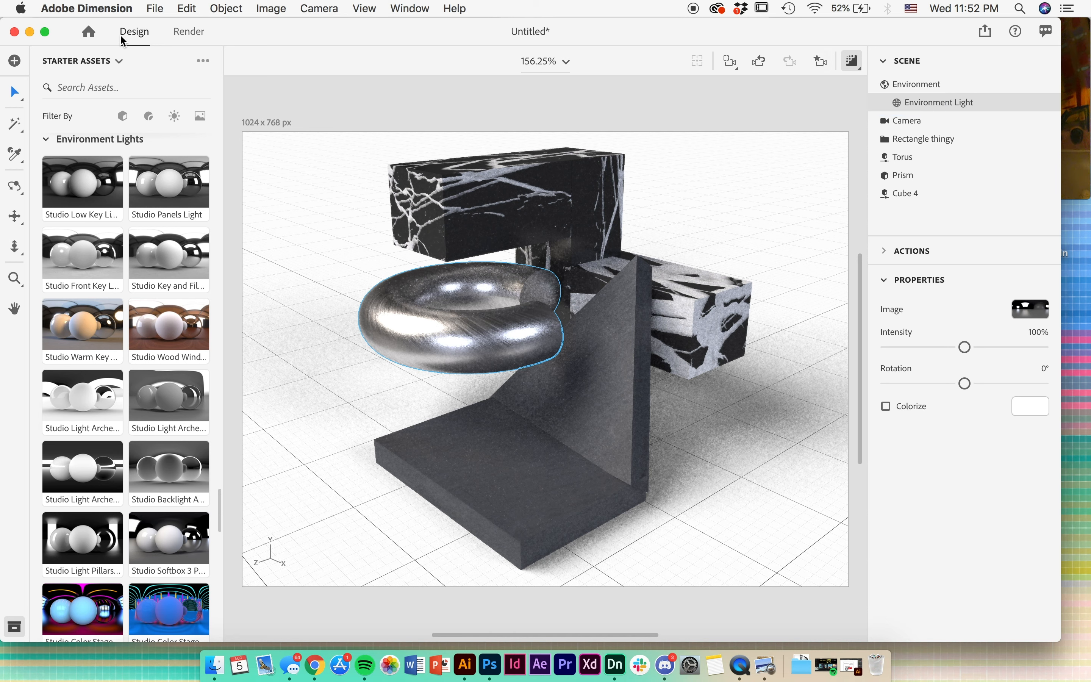
# - Save the current camera view as a camera bookmark
pyautogui.click(820, 64)
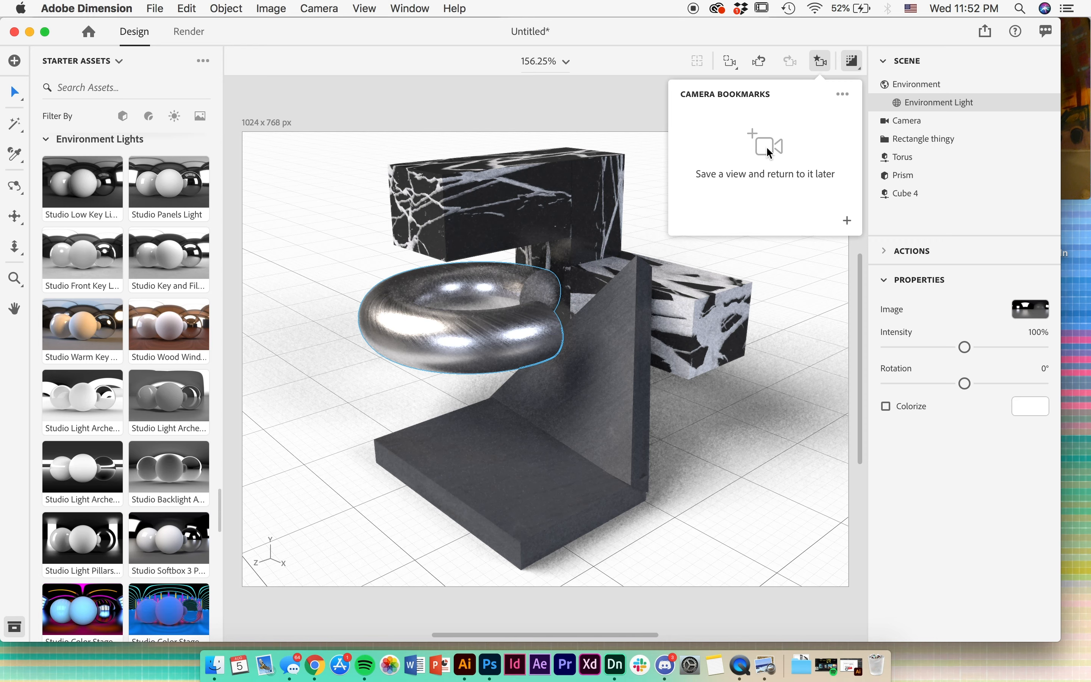
pyautogui.click(847, 222)
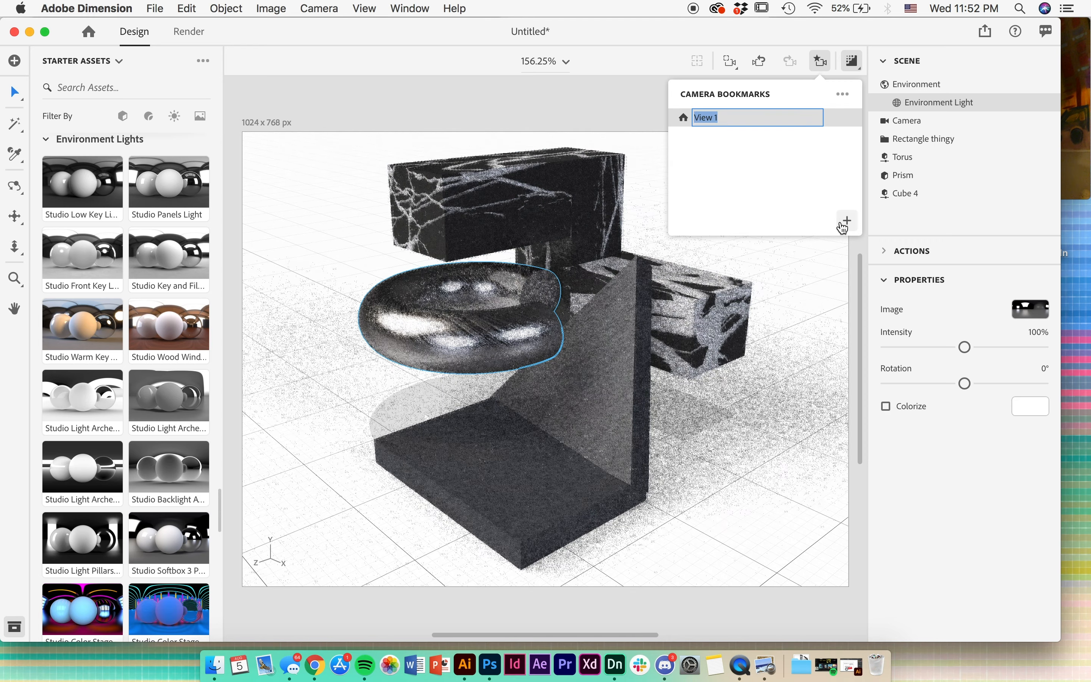
pyautogui.click(764, 302)
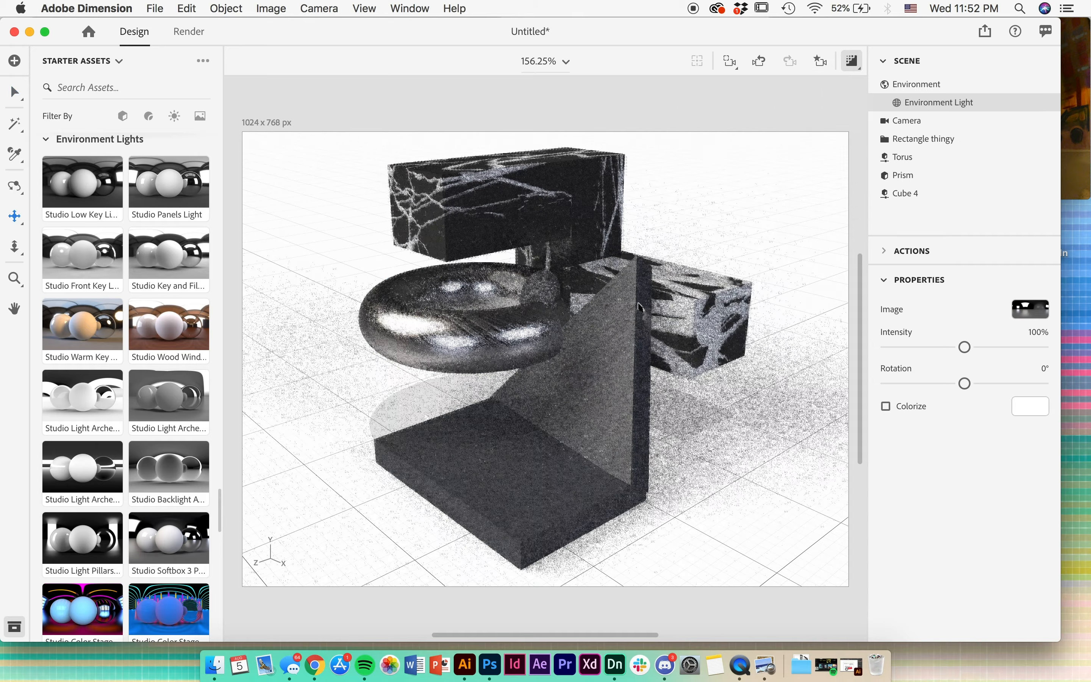
# - Orbit the camera to a different angle with the composition farther away and save it as a second camera bookmark
pyautogui.press('1')
pyautogui.moveTo(650, 300); pyautogui.dragTo(595, 356)
pyautogui.press('2')
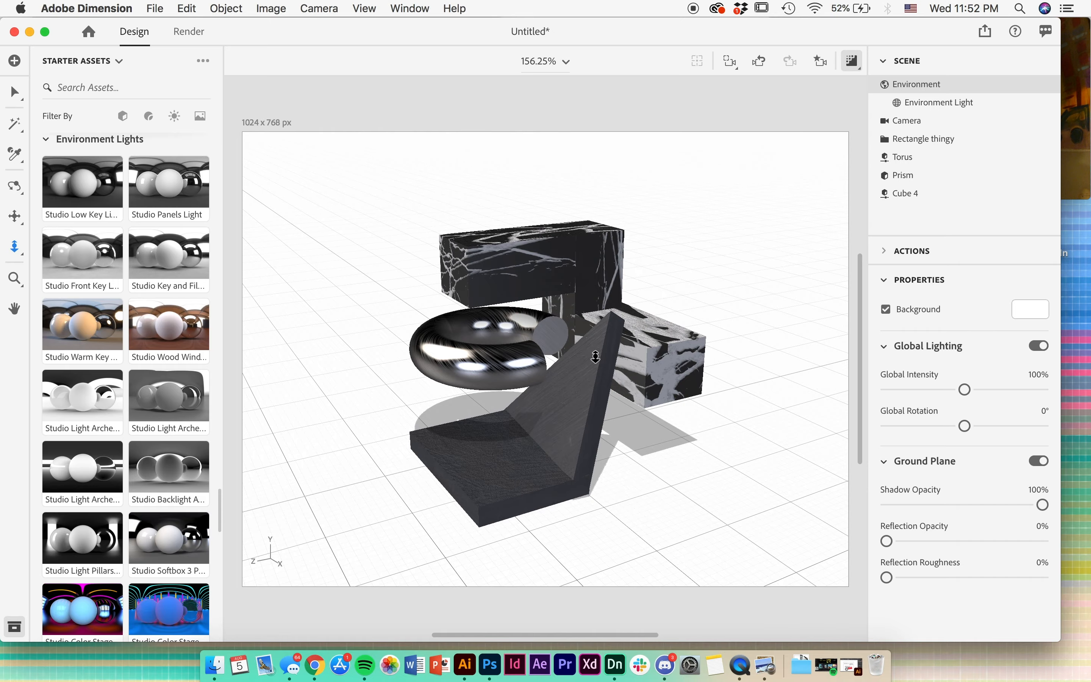
pyautogui.click(821, 62)
pyautogui.click(847, 222)
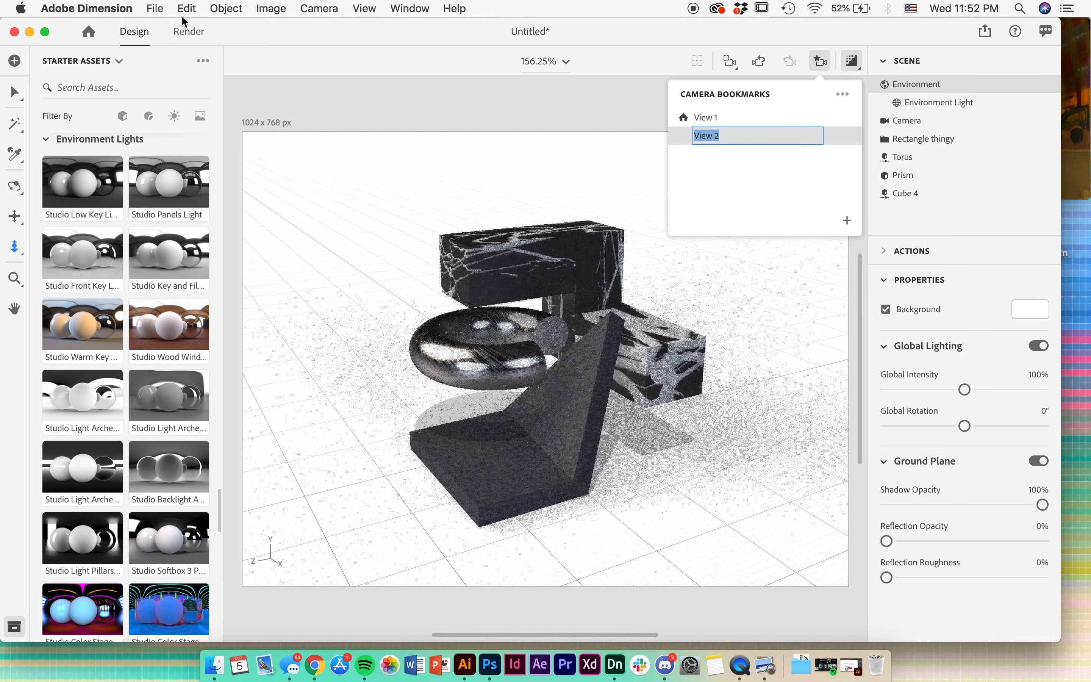
# - In the render settings, choose View 1 and View 2 for rendering and exclude the Current View
pyautogui.click(198, 31)
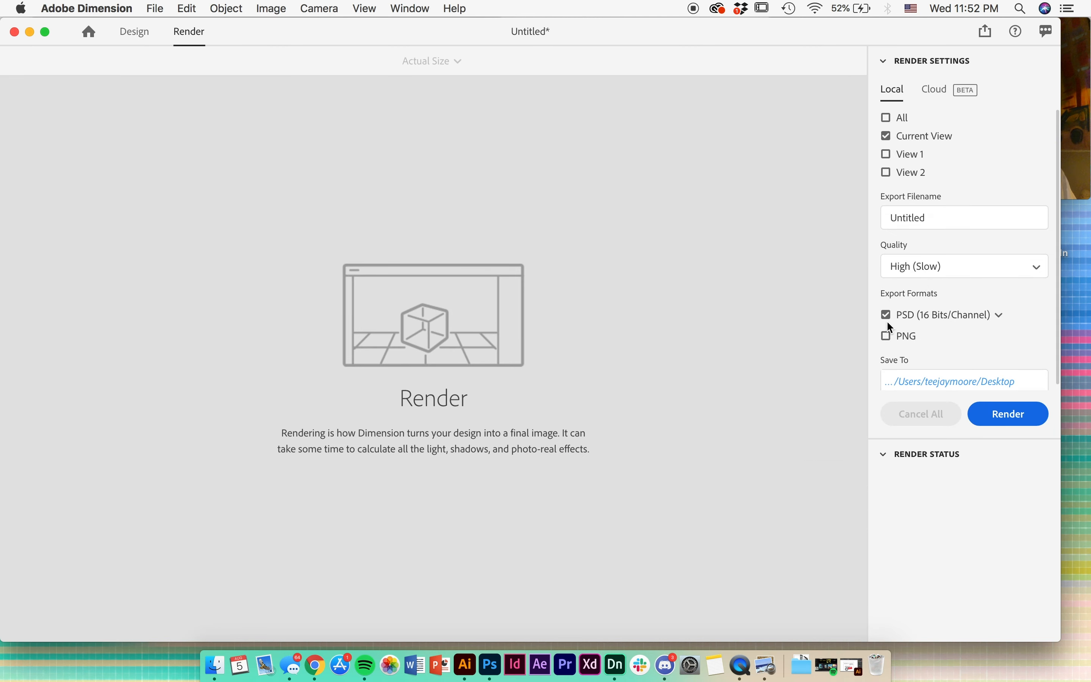
pyautogui.click(887, 153)
pyautogui.click(885, 170)
pyautogui.click(887, 132)
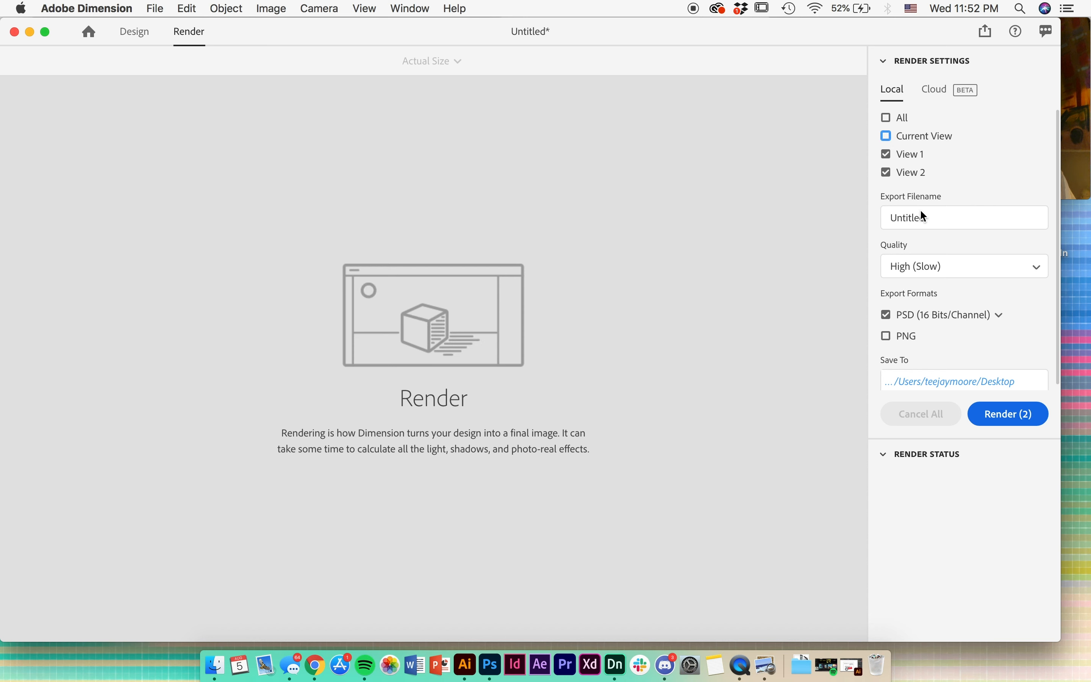
# - Set the render's export filename to Test Design
pyautogui.doubleClick(921, 216)
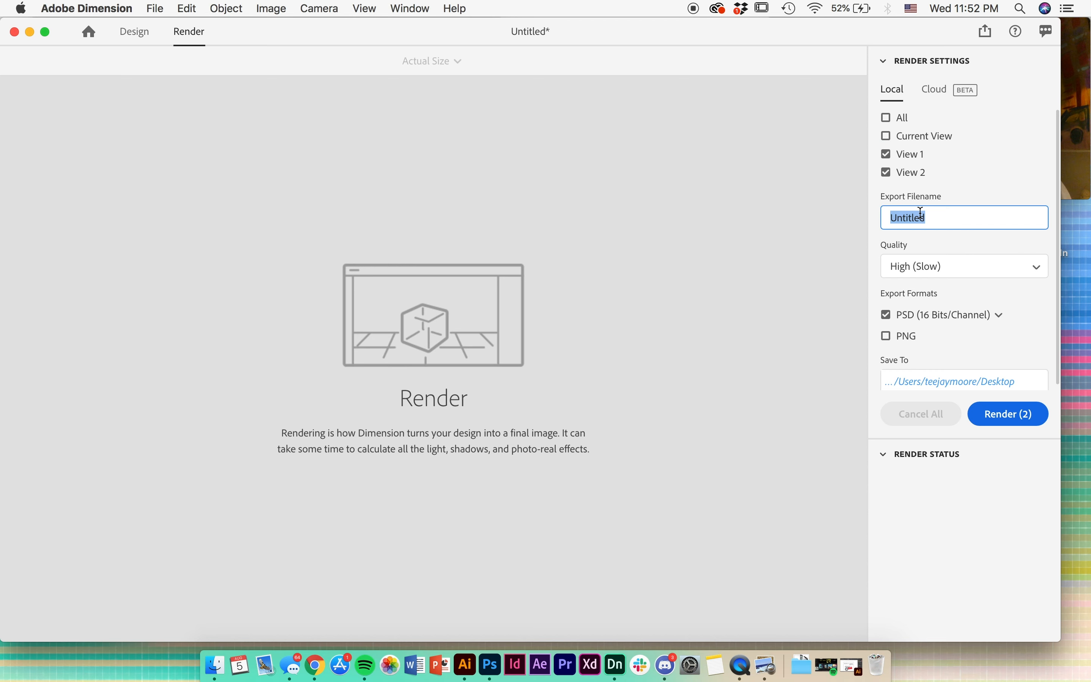
pyautogui.write('Test')
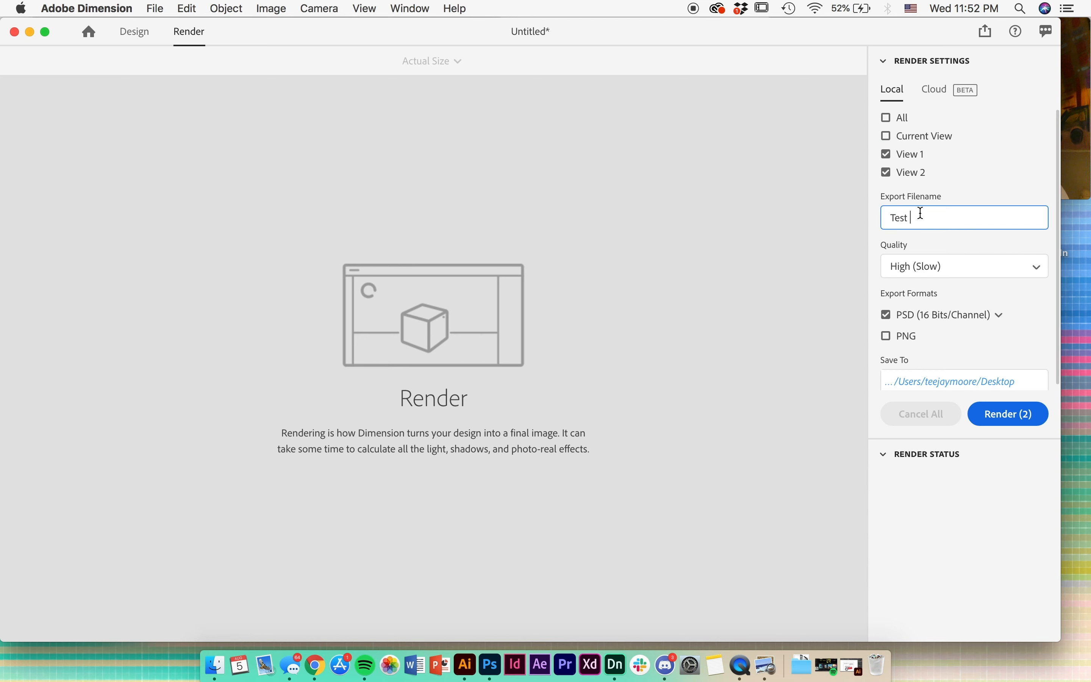
pyautogui.write(' Design')
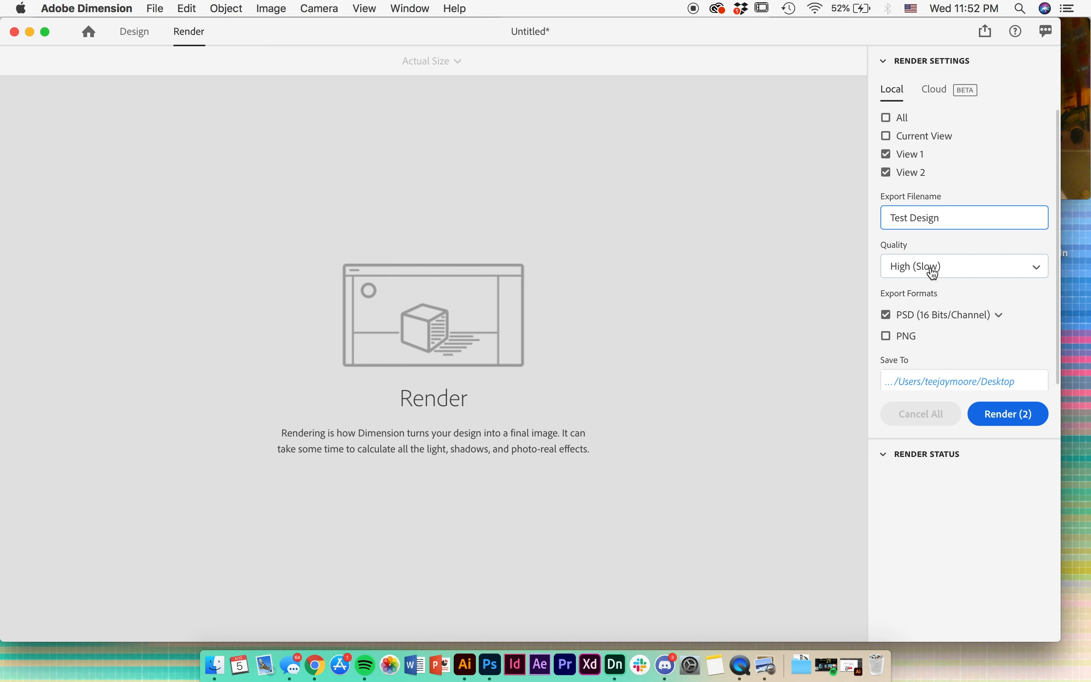
# - Keep the quality at High (Slow), export as PNG instead of PSD, and start rendering both views
pyautogui.click(930, 270)
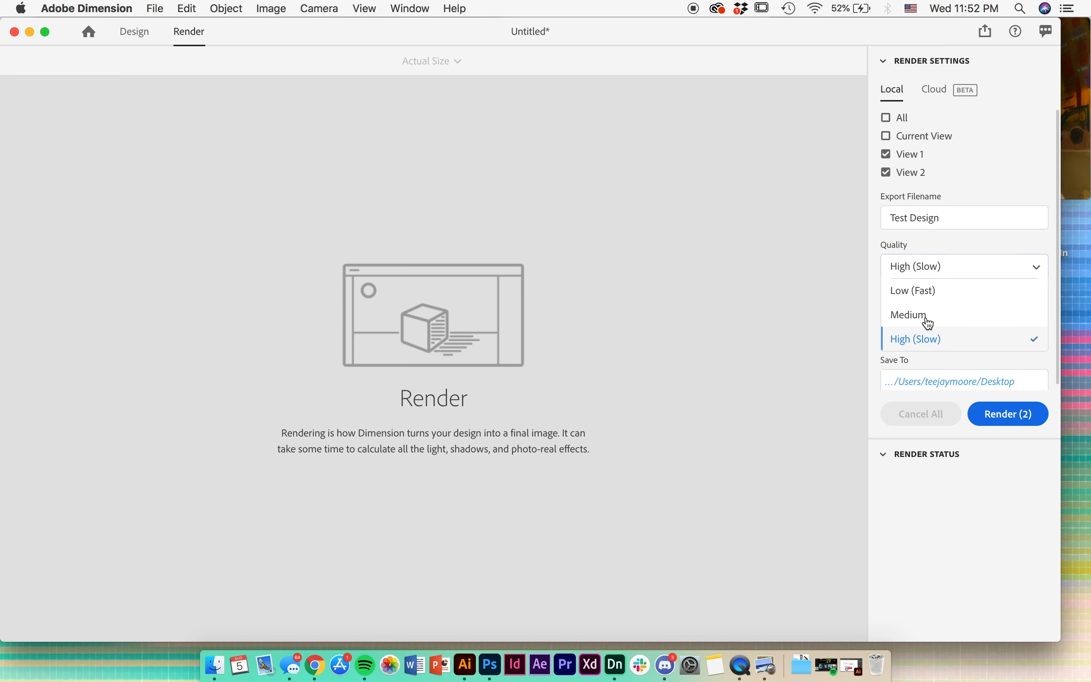
pyautogui.click(936, 241)
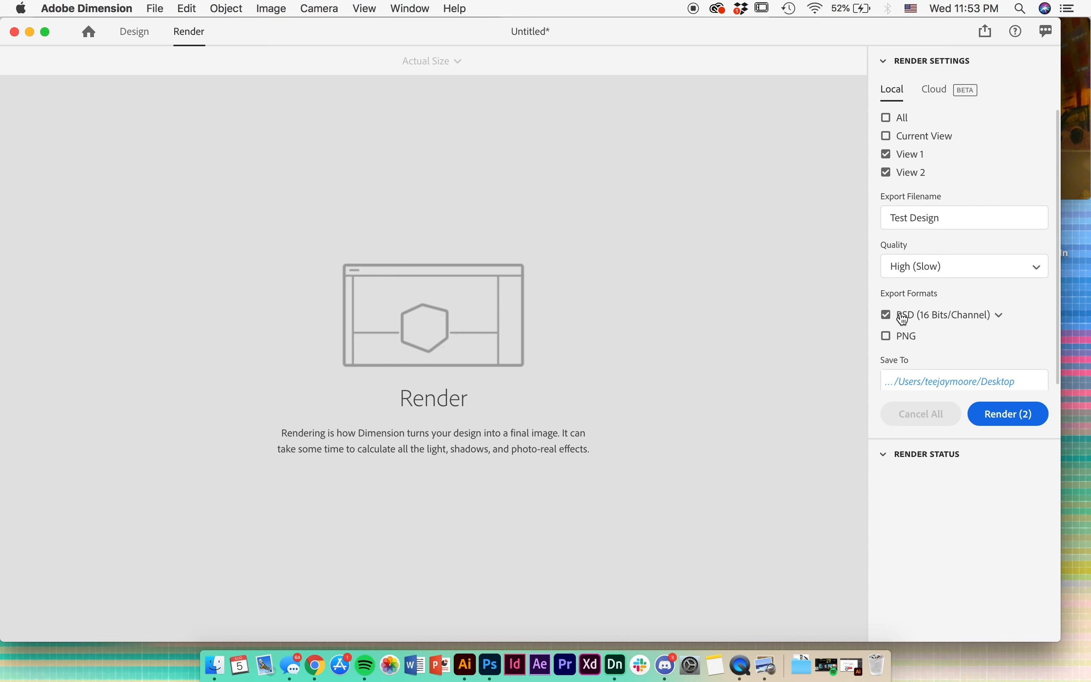
pyautogui.click(886, 336)
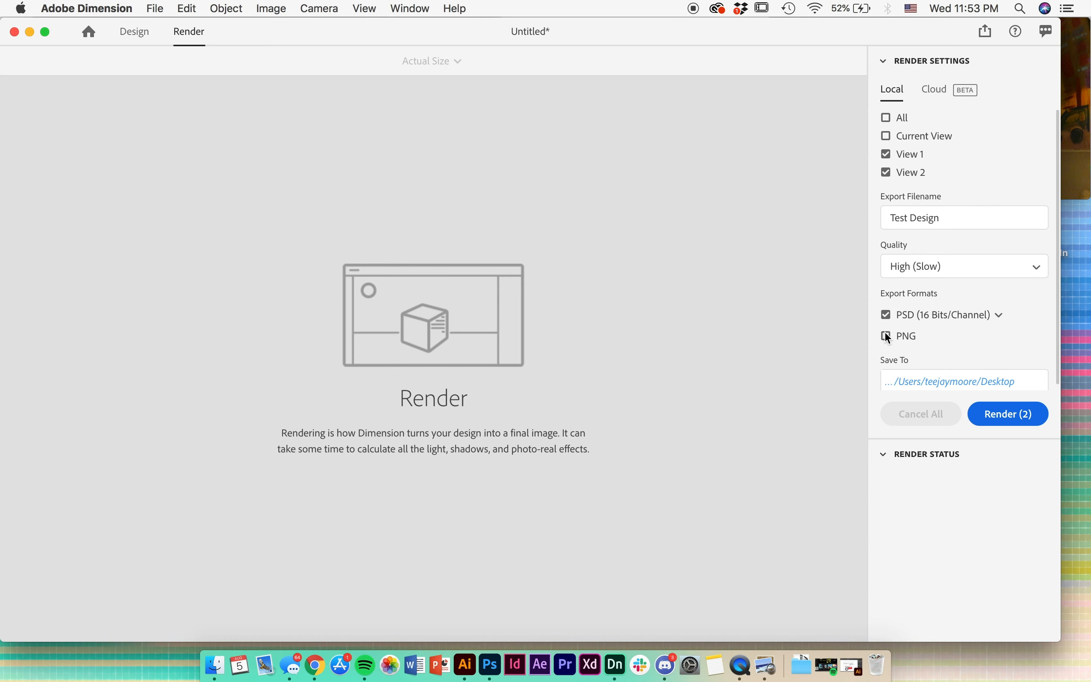
pyautogui.click(887, 315)
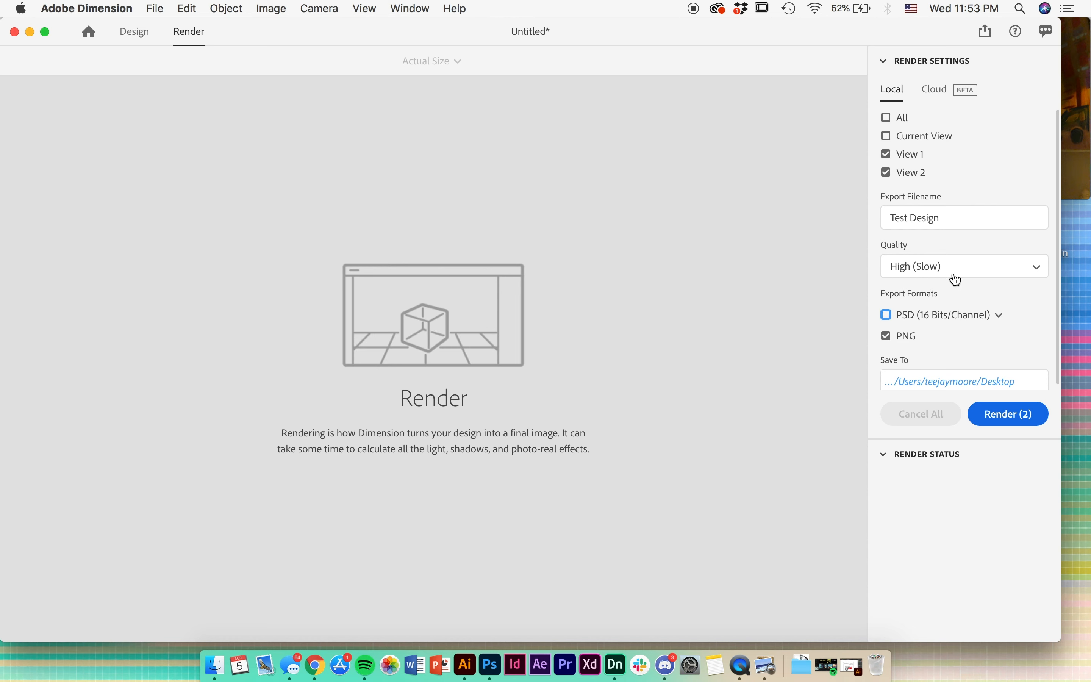
pyautogui.click(995, 419)
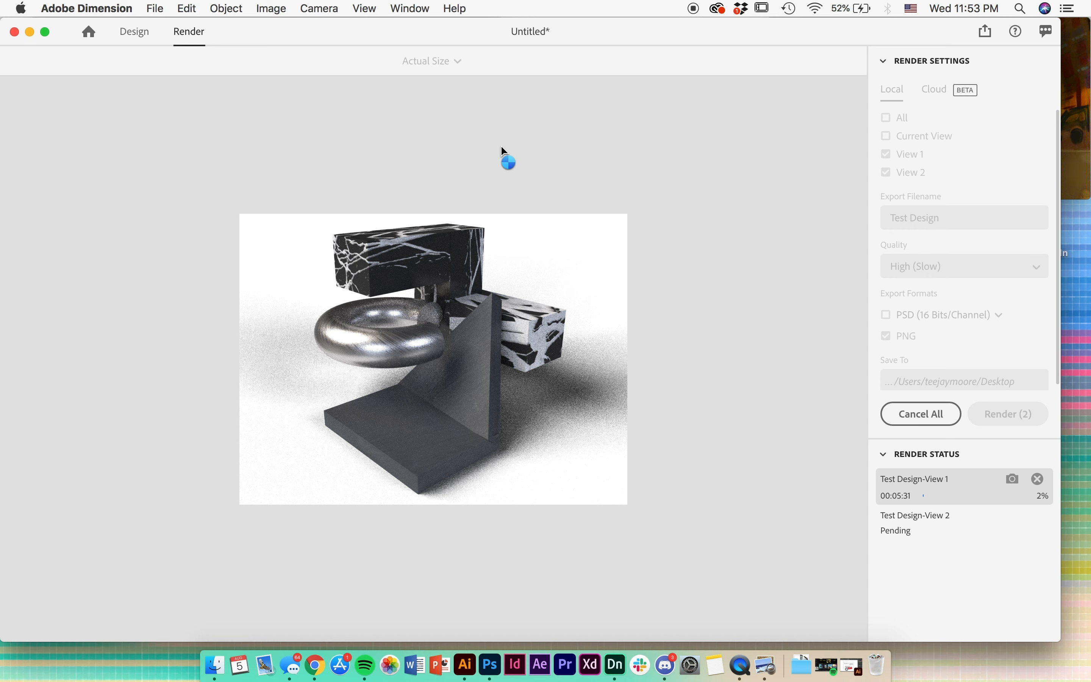
pyautogui.click(1075, 121)
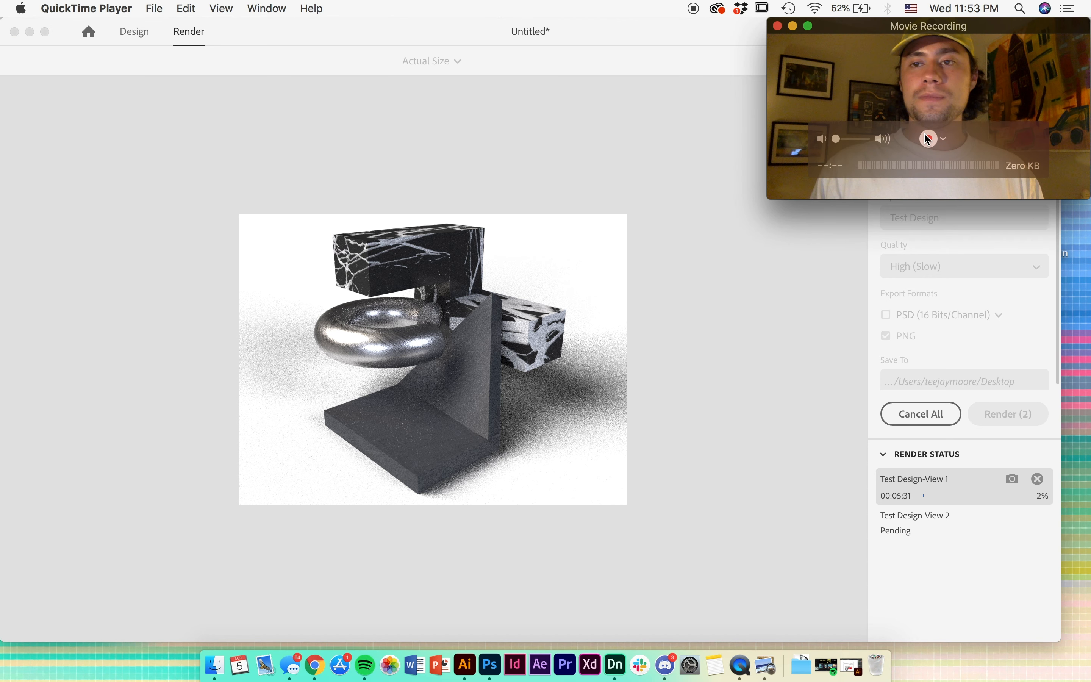